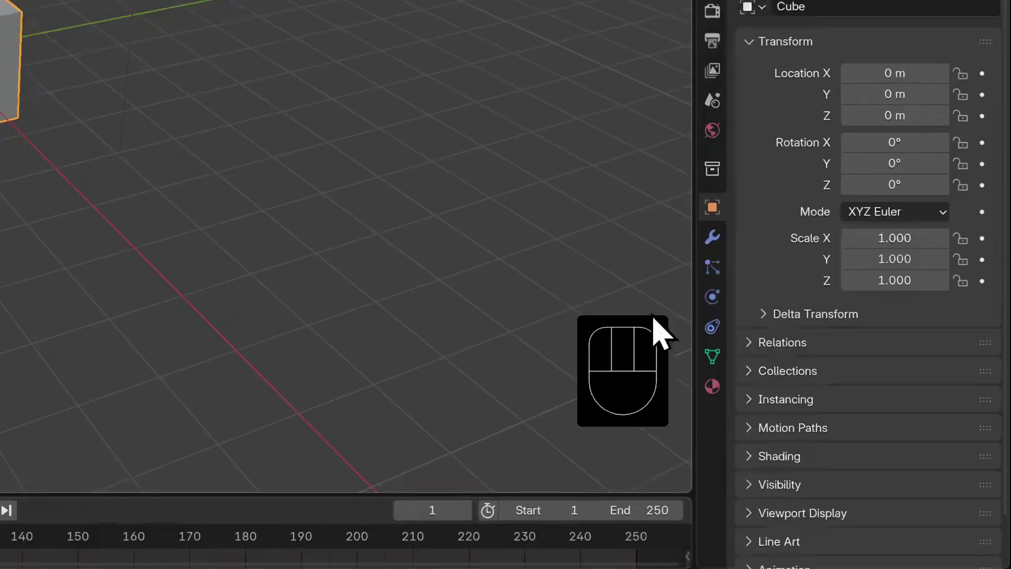
Show the Cube's Material Properties and expand the Cube and its mesh in the Outliner.
{"action": "left_click", "coordinate": [714, 389]}
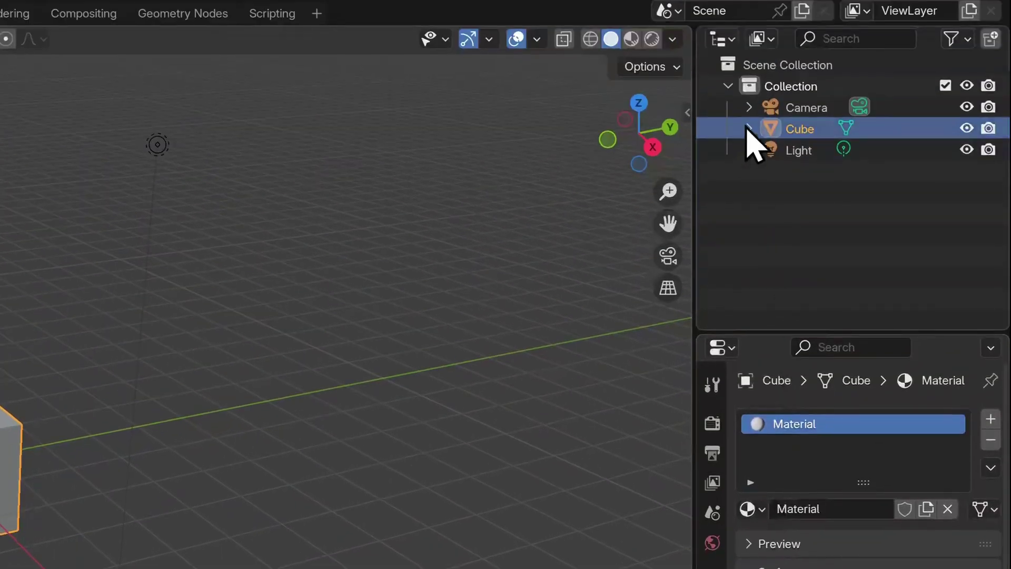
{"action": "left_click", "coordinate": [749, 129]}
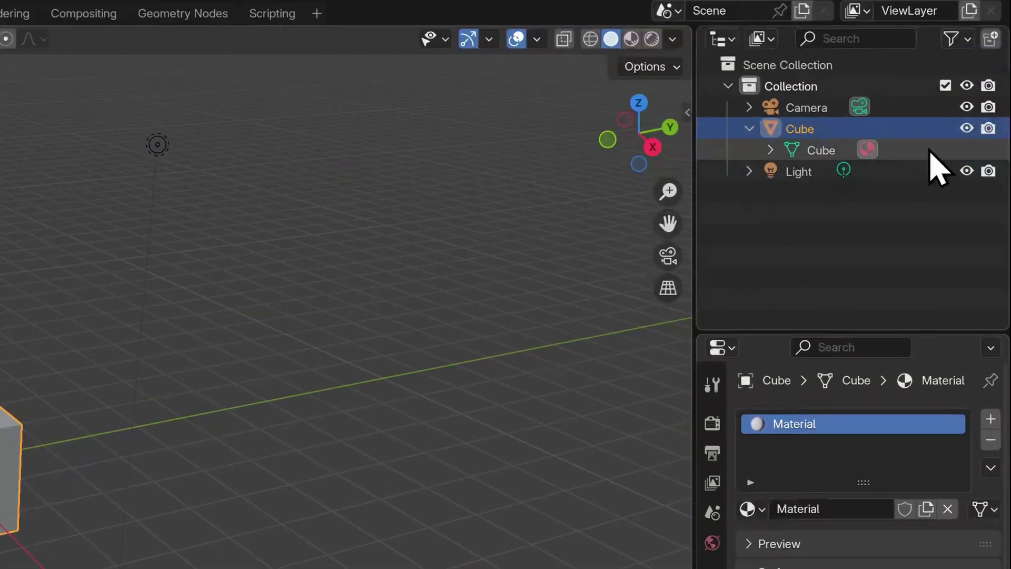
{"action": "left_click", "coordinate": [771, 150]}
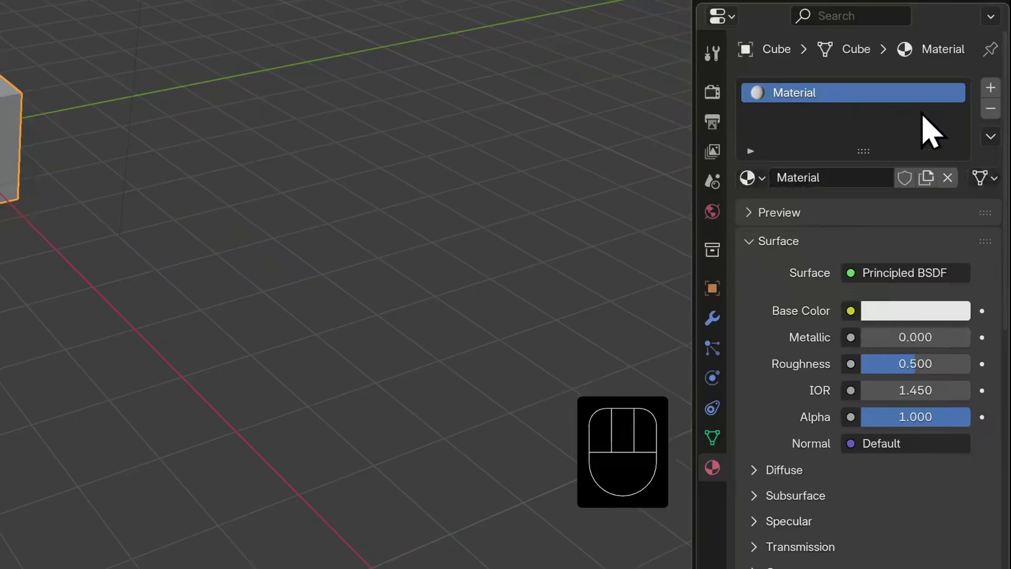
Rename the Cube's material to BlueMatte.
{"action": "left_click", "coordinate": [837, 177]}
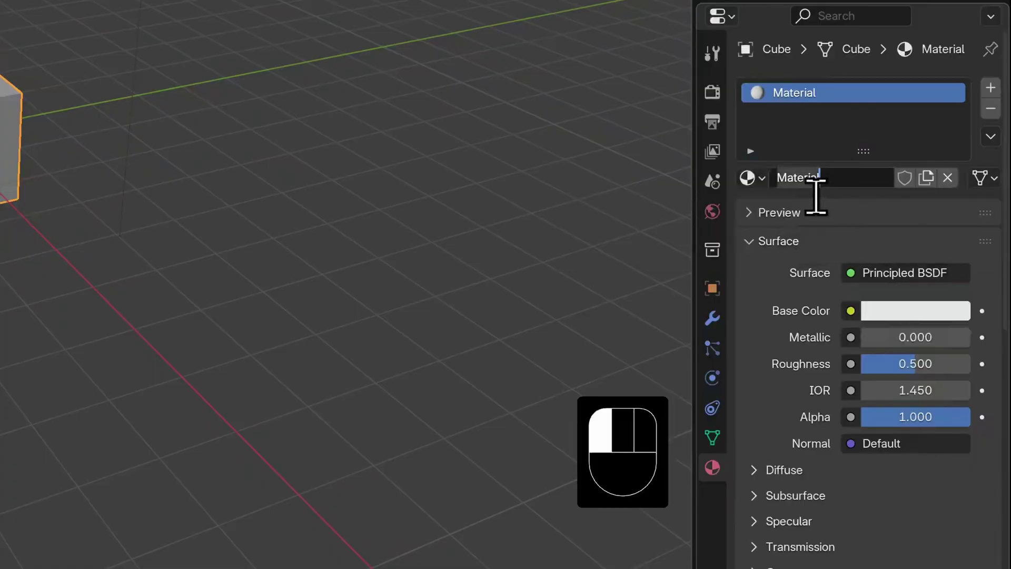
{"action": "type", "text": "BlueMatte"}
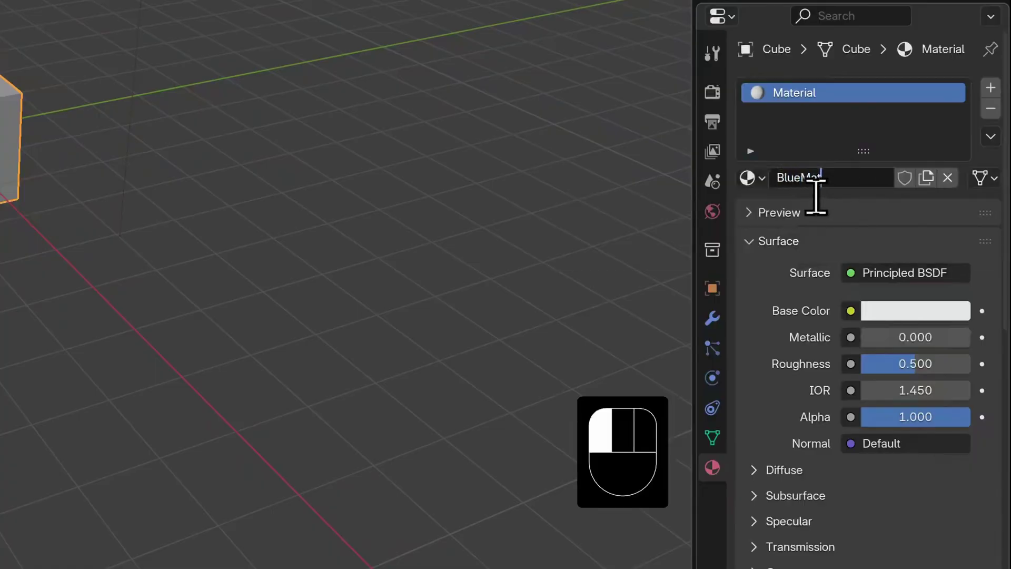
{"action": "left_click", "coordinate": [817, 199]}
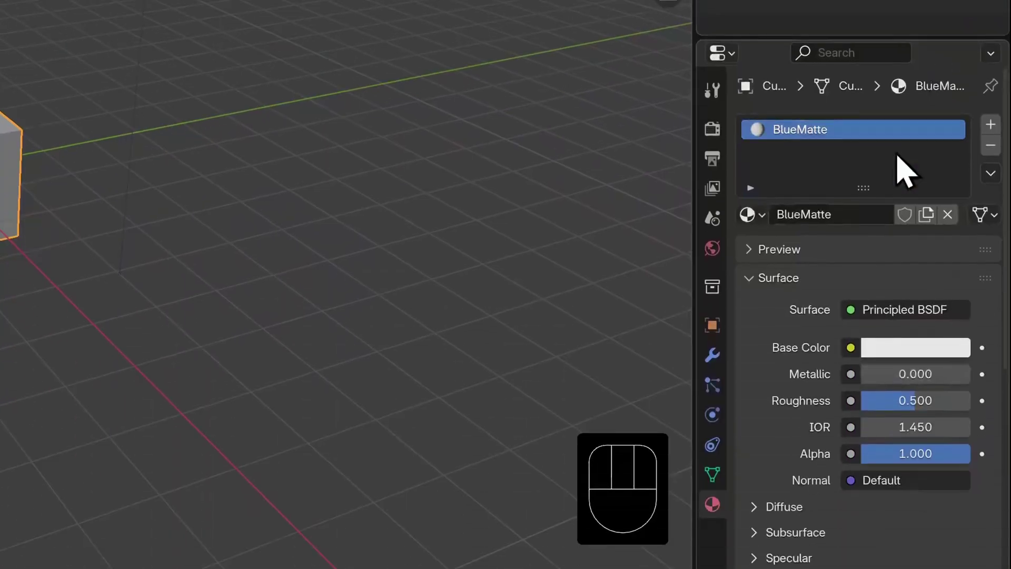
Expand the material Preview and try plane, hair, cloth and fluid previews, ending on Shader Ball.
{"action": "left_click", "coordinate": [749, 216]}
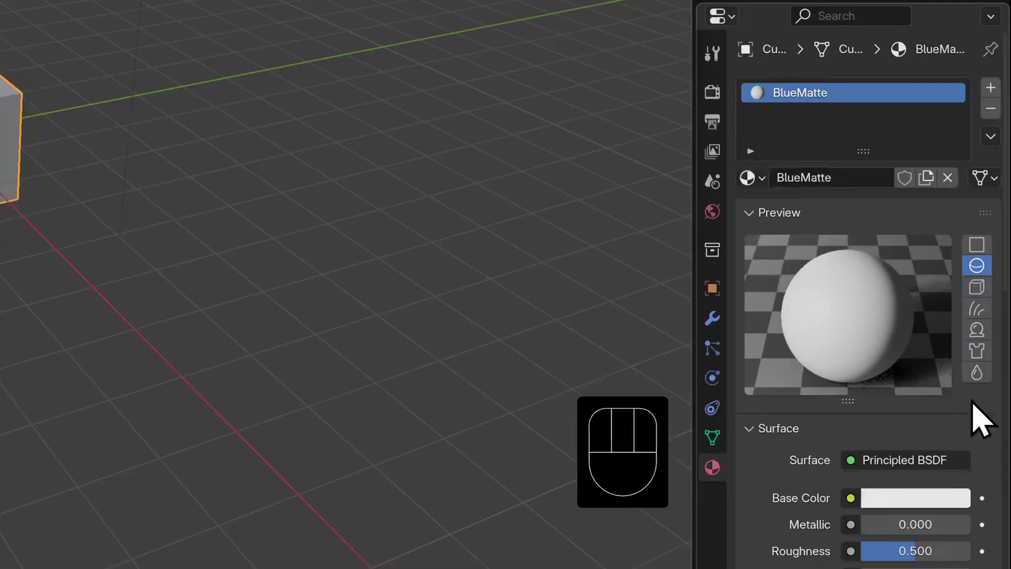
{"action": "left_click", "coordinate": [977, 245]}
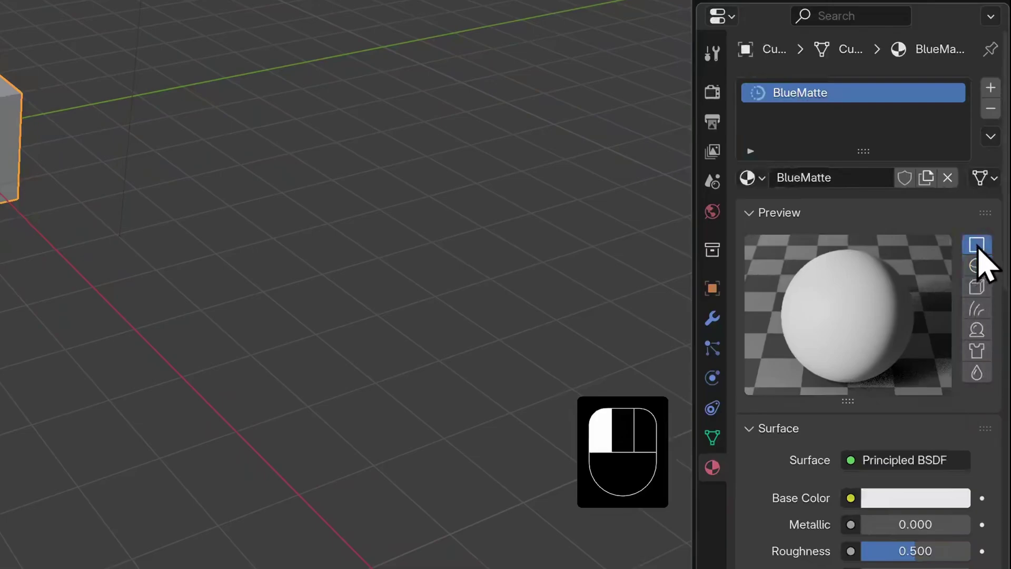
{"action": "left_click", "coordinate": [978, 309]}
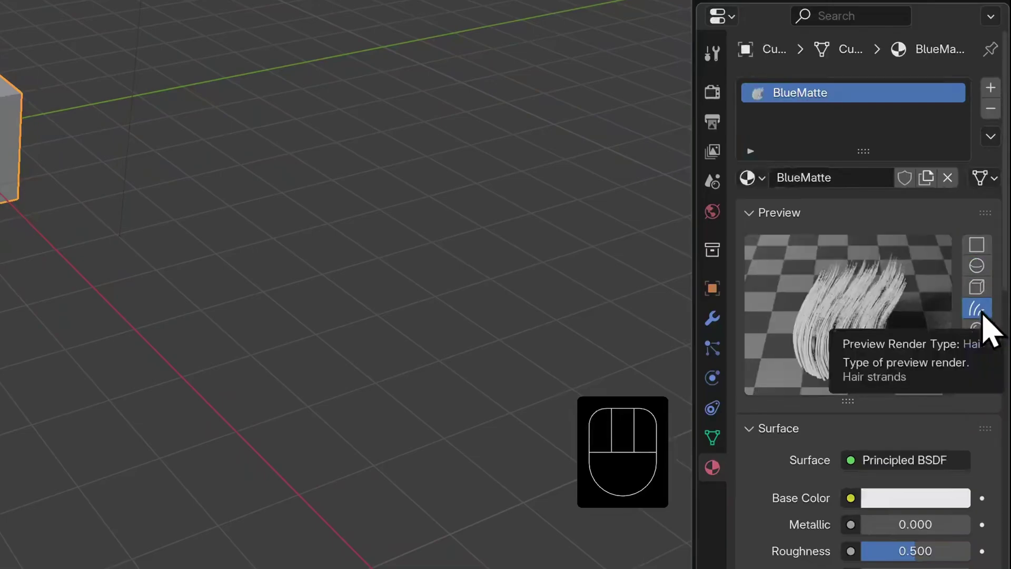
{"action": "left_click", "coordinate": [977, 349]}
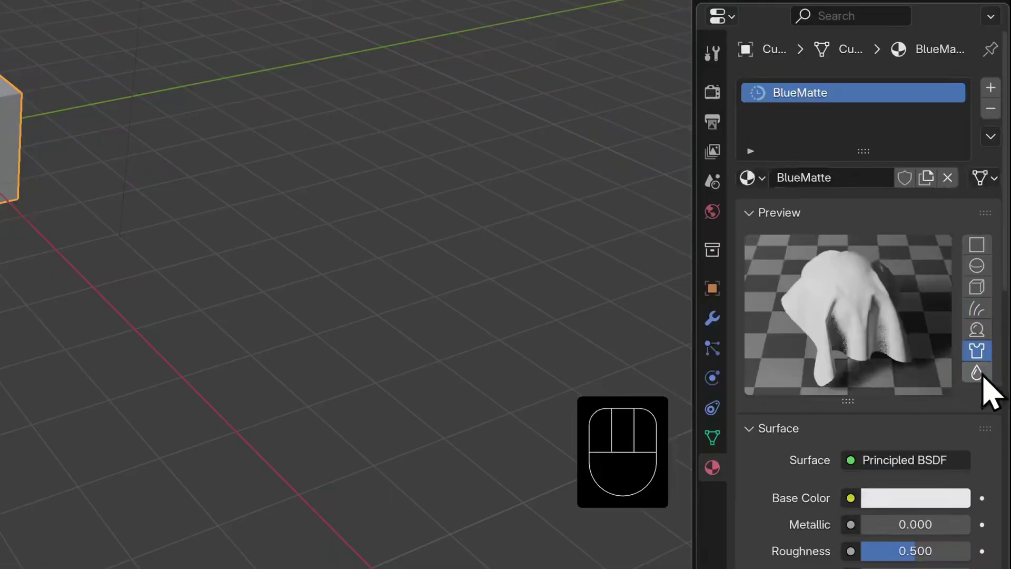
{"action": "left_click", "coordinate": [979, 372]}
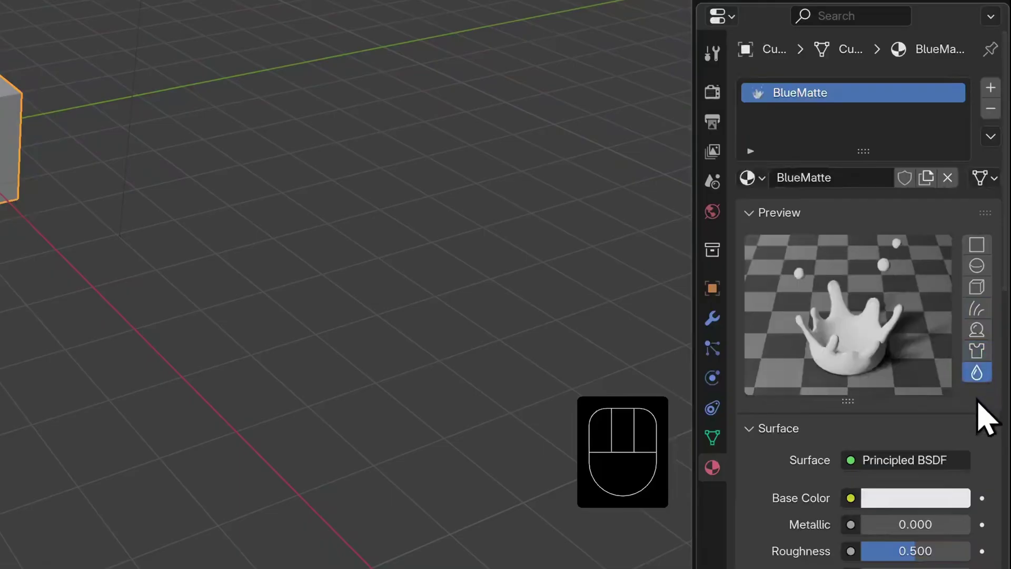
{"action": "left_click", "coordinate": [977, 329]}
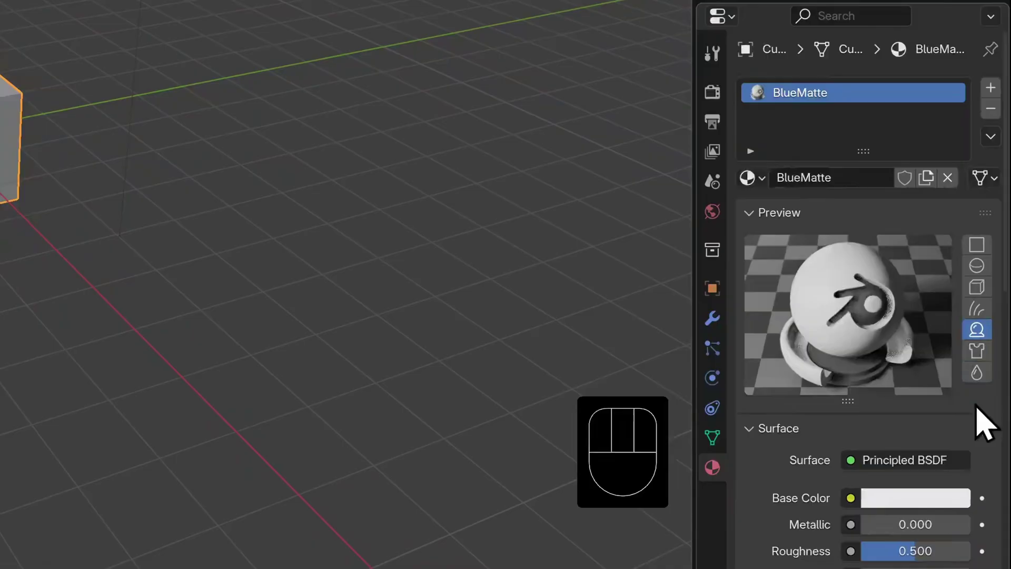
{"action": "scroll", "coordinate": [984, 424], "scroll_direction": "down", "scroll_amount": 8}
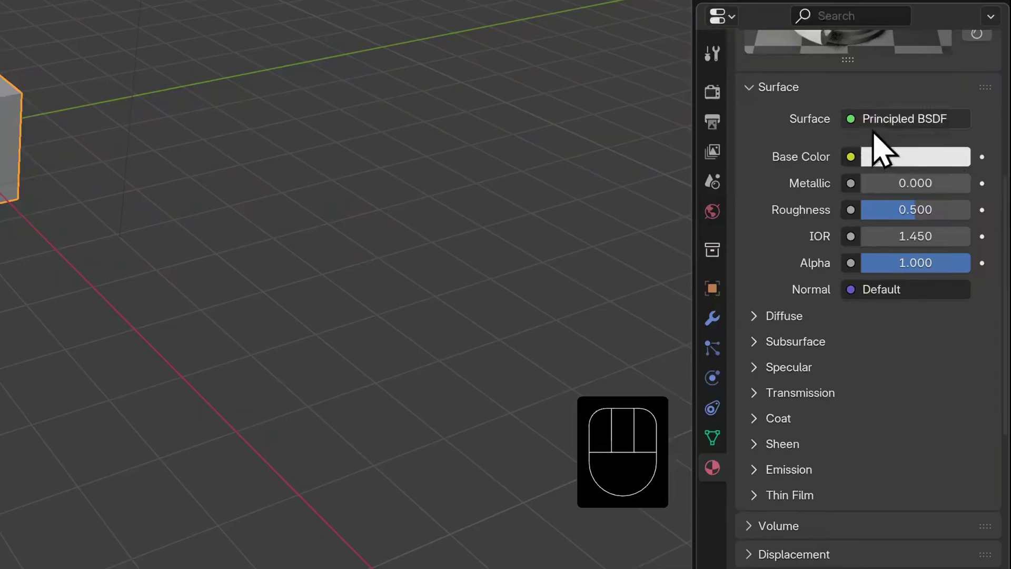
Make BlueMatte a Diffuse BSDF with blue colour #508DE7 and roughness 0.238.
{"action": "left_click", "coordinate": [855, 122]}
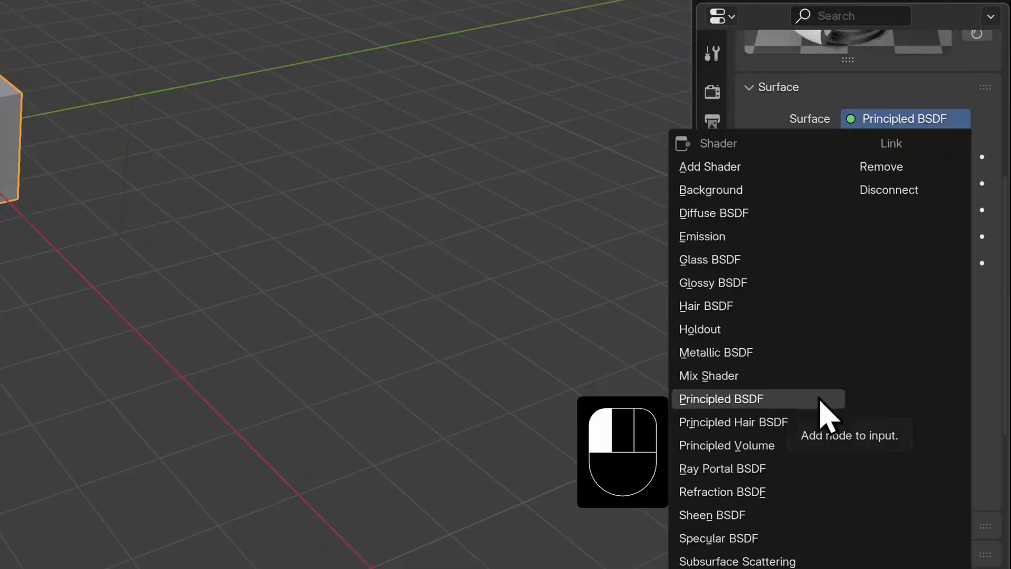
{"action": "left_click", "coordinate": [774, 216]}
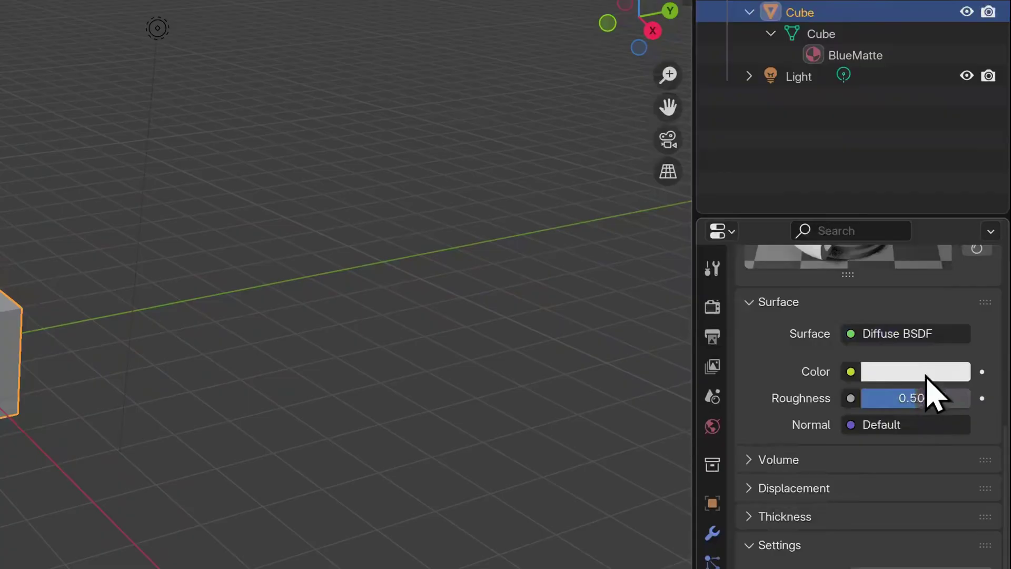
{"action": "left_click", "coordinate": [927, 157]}
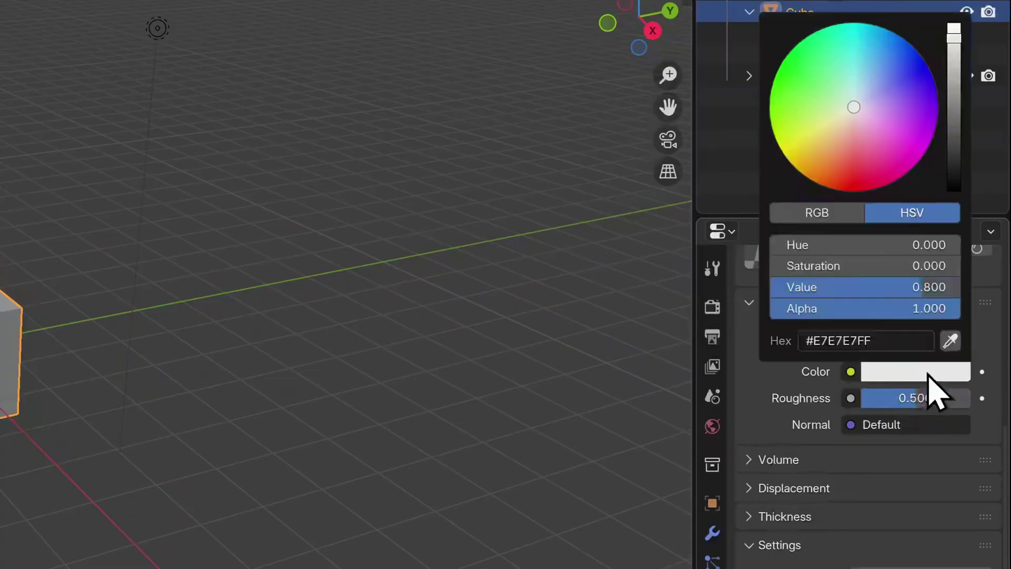
{"action": "left_click_drag", "start_coordinate": [881, 65], "coordinate": [887, 58]}
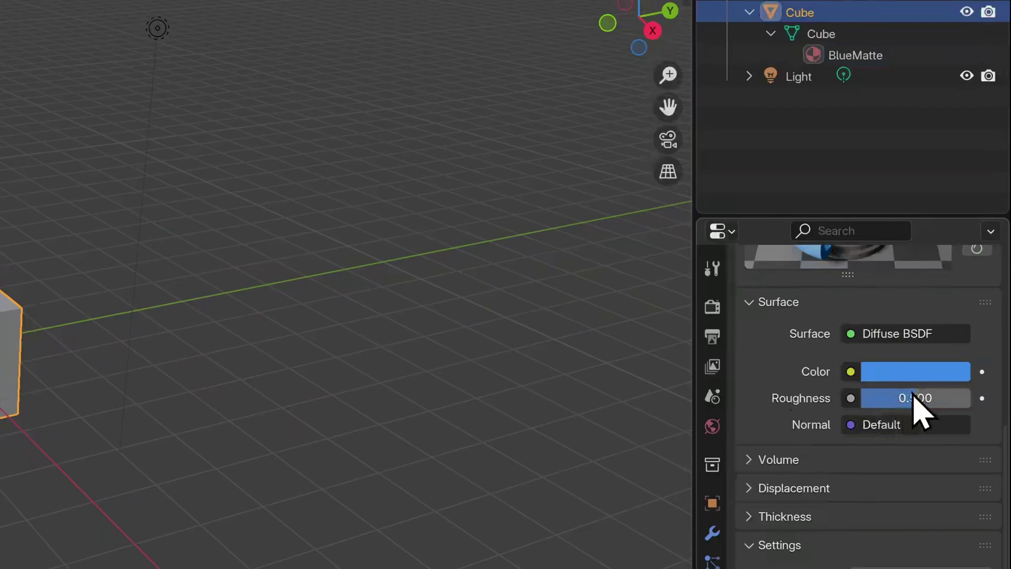
{"action": "left_click_drag", "start_coordinate": [915, 397], "coordinate": [891, 400]}
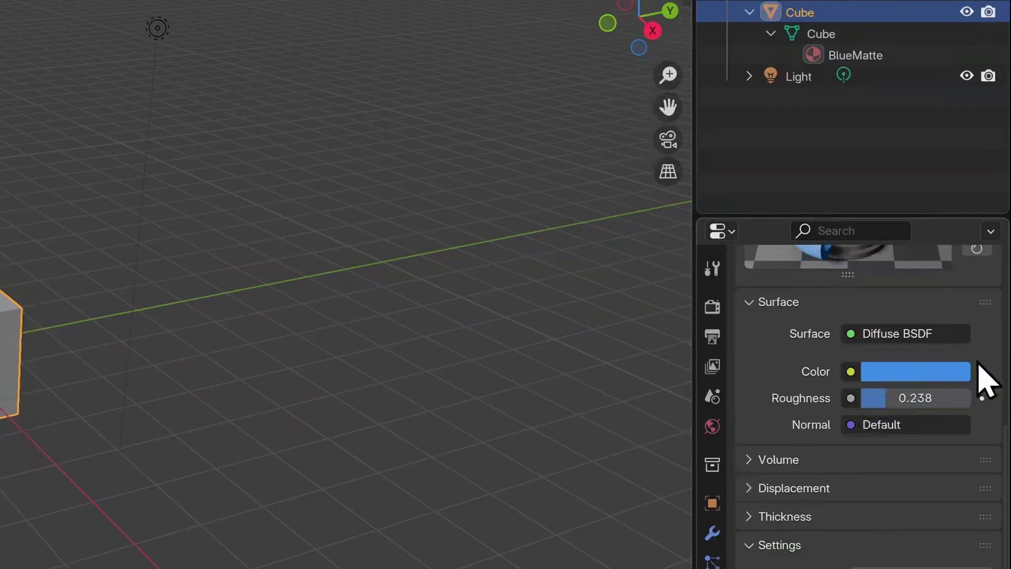
{"action": "scroll", "coordinate": [992, 351], "scroll_direction": "up", "scroll_amount": 8}
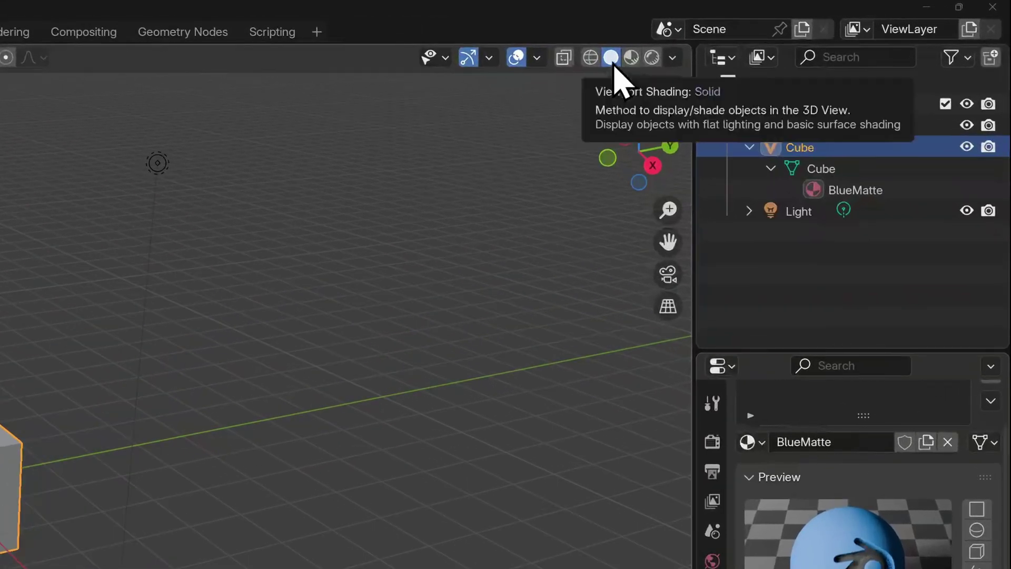
Switch the viewport to Material Preview shading so the cube appears blue.
{"action": "left_click", "coordinate": [672, 58]}
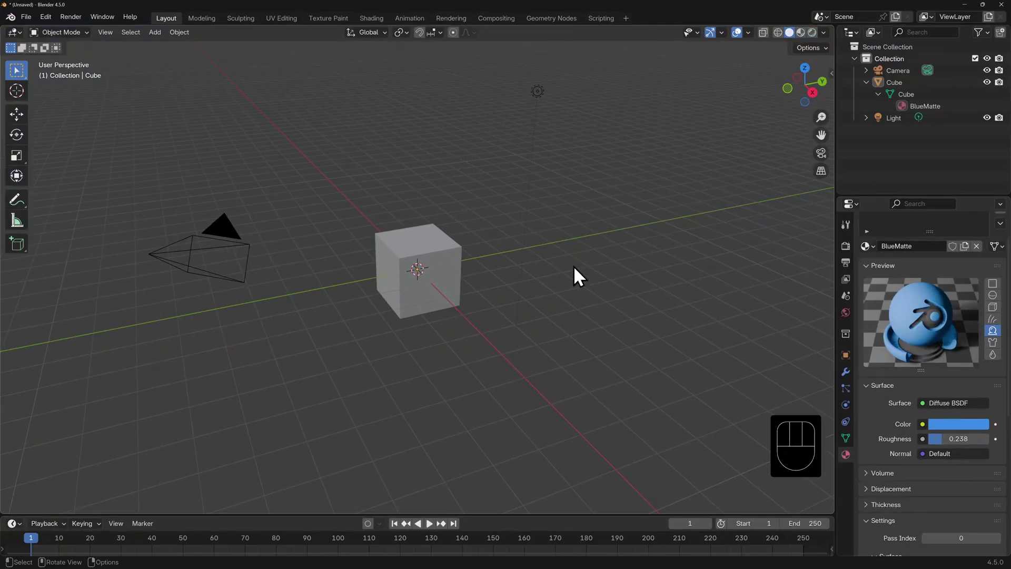
{"action": "key", "text": "z"}
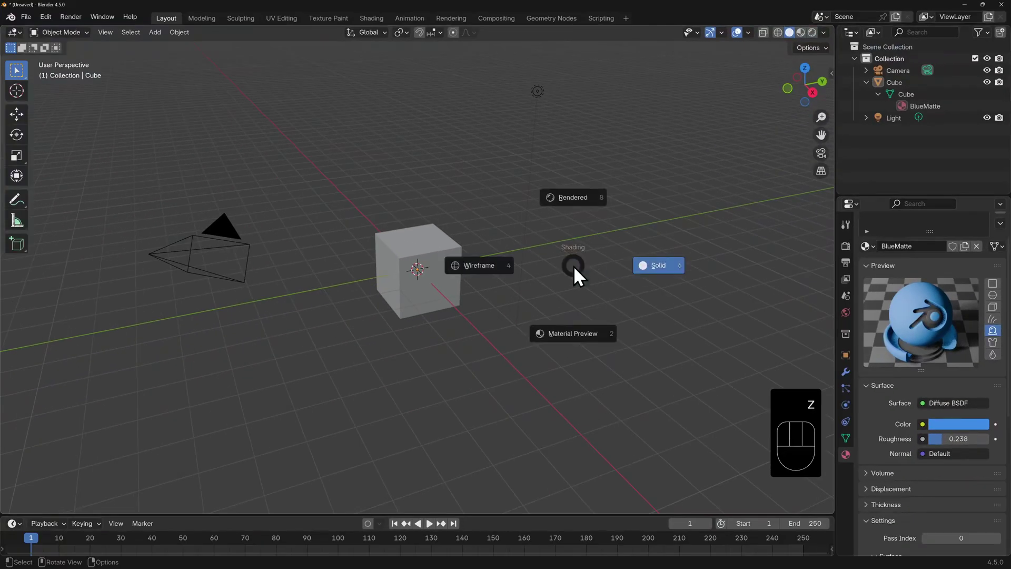
{"action": "left_click", "coordinate": [580, 328]}
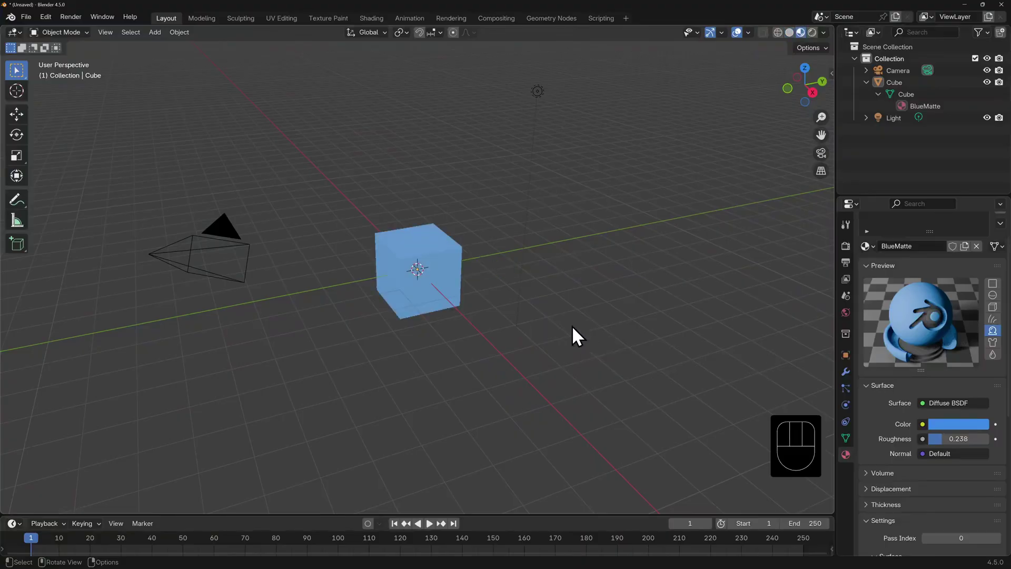
{"action": "scroll", "coordinate": [485, 289], "scroll_direction": "up", "scroll_amount": 4}
{"action": "scroll", "coordinate": [485, 289], "scroll_direction": "up", "scroll_amount": 3}
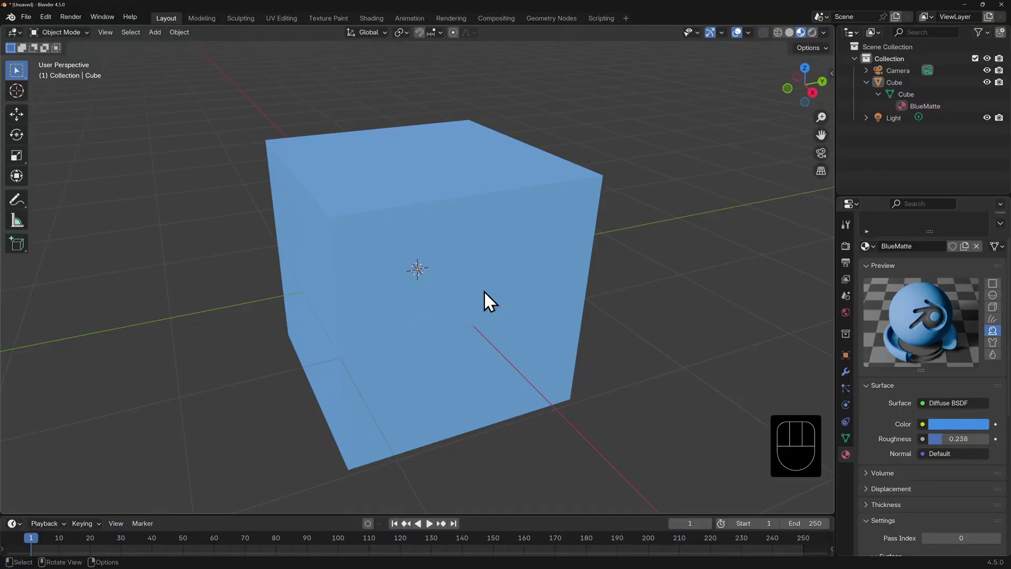
{"action": "scroll", "coordinate": [484, 291], "scroll_direction": "down", "scroll_amount": 5}
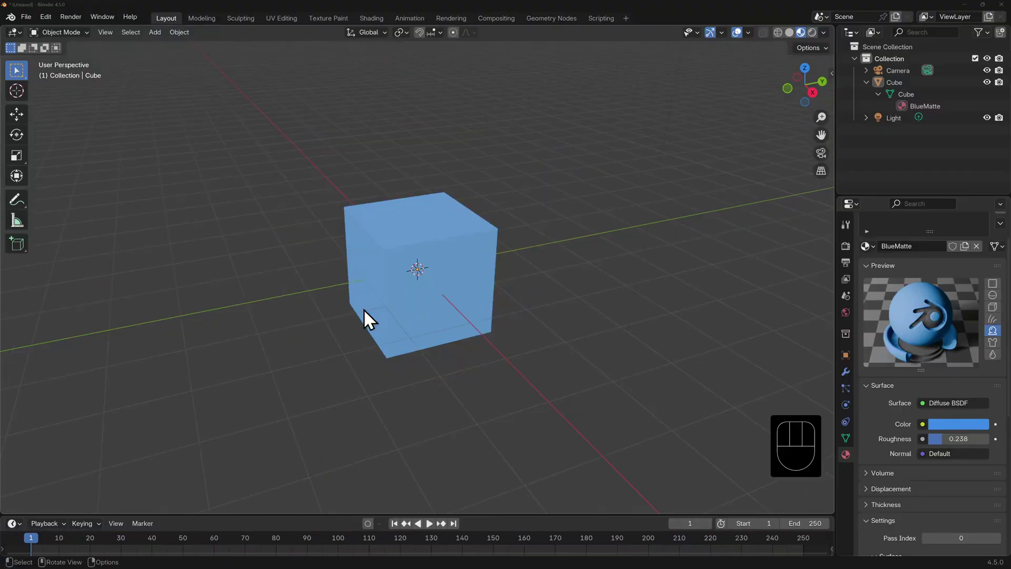
Add a plane and scale it up in Edit Mode to form the ground.
{"action": "middle_click_drag", "start_coordinate": [363, 309], "coordinate": [340, 311]}
{"action": "key", "text": "shift+a"}
{"action": "mouse_move", "coordinate": [514, 291]}
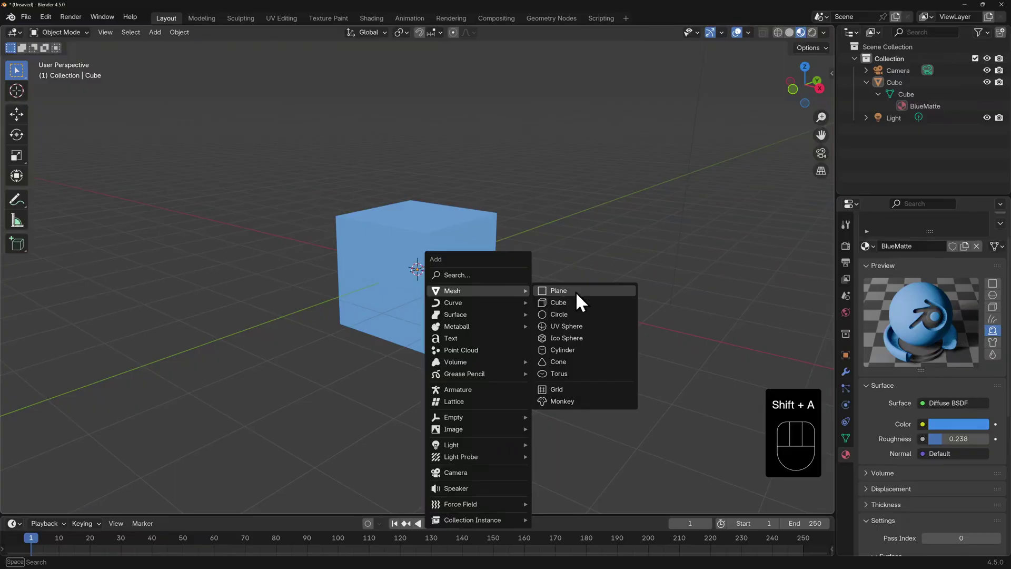
{"action": "left_click", "coordinate": [576, 292]}
{"action": "key", "text": "Tab"}
{"action": "key", "text": "s"}
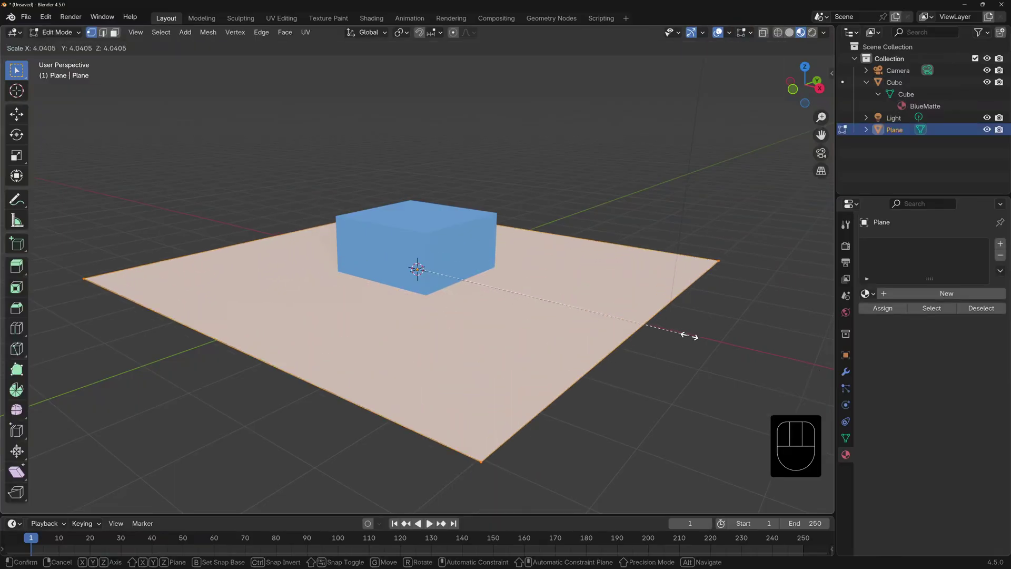
{"action": "left_click", "coordinate": [688, 334]}
{"action": "key", "text": "Tab"}
Raise the cube along Z so it sits on the plane.
{"action": "left_click", "coordinate": [478, 244]}
{"action": "key", "text": "g"}
{"action": "key", "text": "z"}
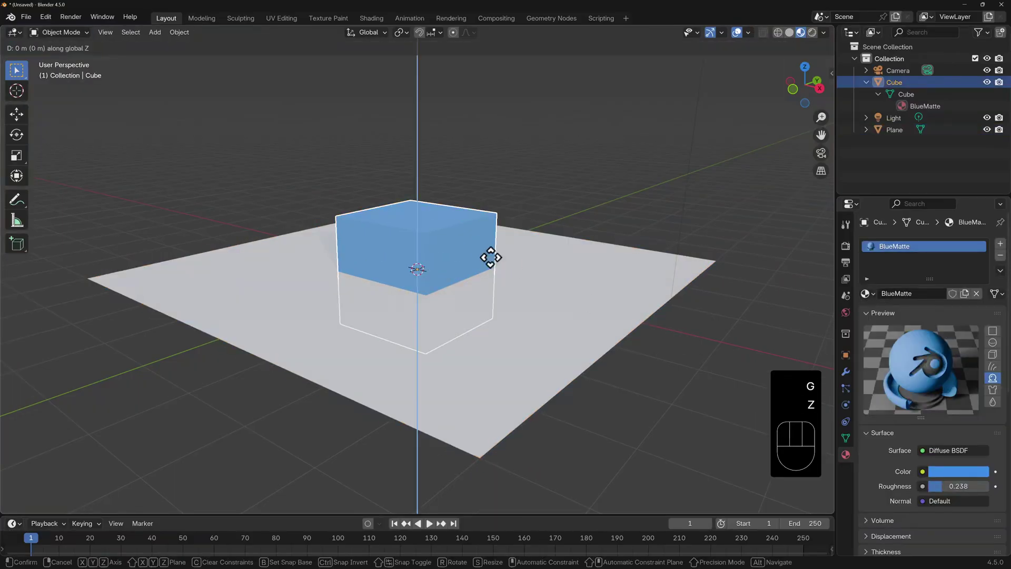
{"action": "left_click", "coordinate": [476, 214]}
{"action": "middle_click_drag", "start_coordinate": [511, 223], "coordinate": [387, 242]}
Add a UV sphere, move it up and along X beside the cube, and shade it smooth.
{"action": "key", "text": "shift+a"}
{"action": "left_click", "coordinate": [614, 262]}
{"action": "key", "text": "g"}
{"action": "key", "text": "z"}
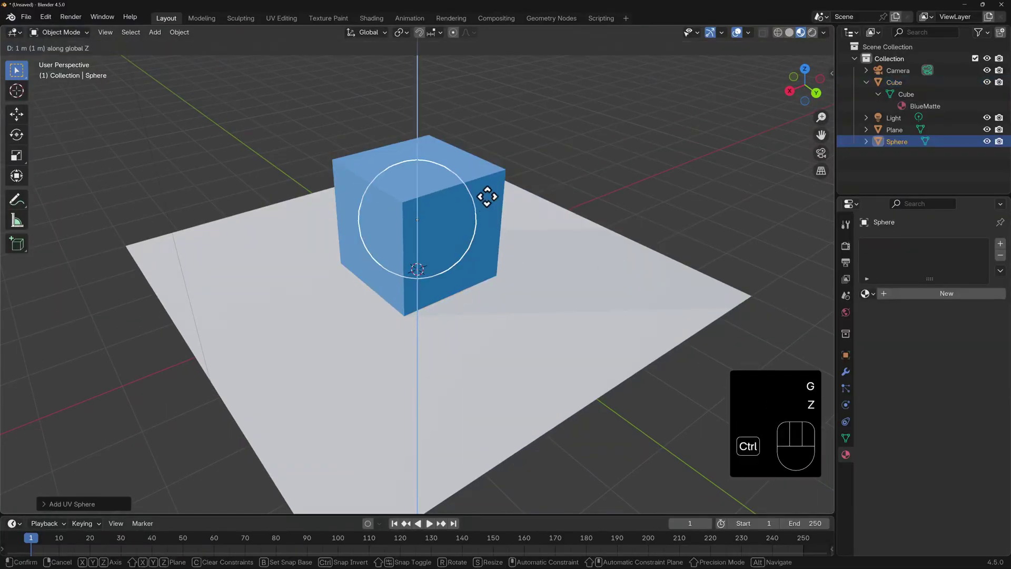
{"action": "left_click", "coordinate": [487, 197]}
{"action": "key", "text": "g"}
{"action": "key", "text": "x"}
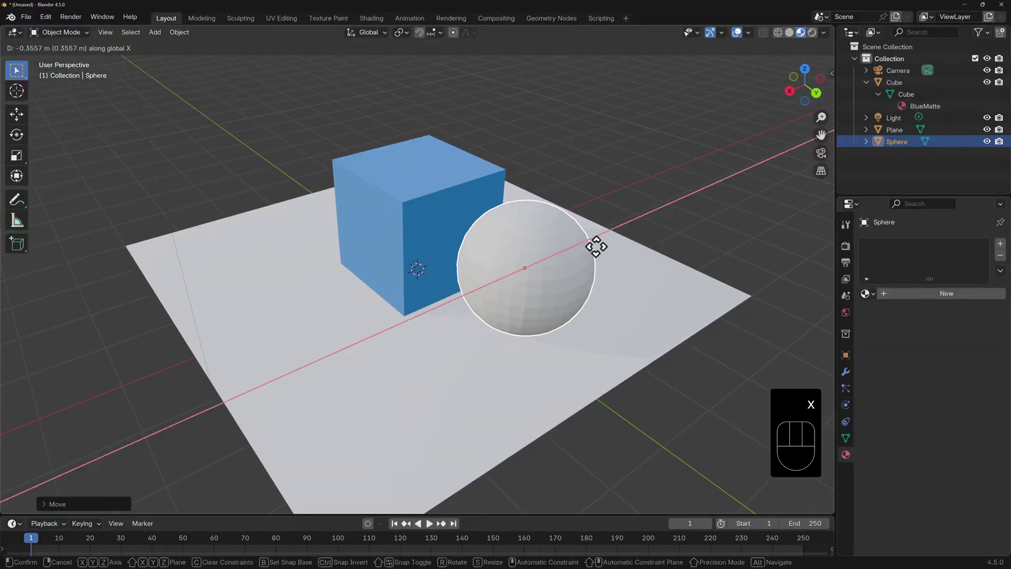
{"action": "left_click", "coordinate": [600, 245]}
{"action": "left_click", "coordinate": [179, 32]}
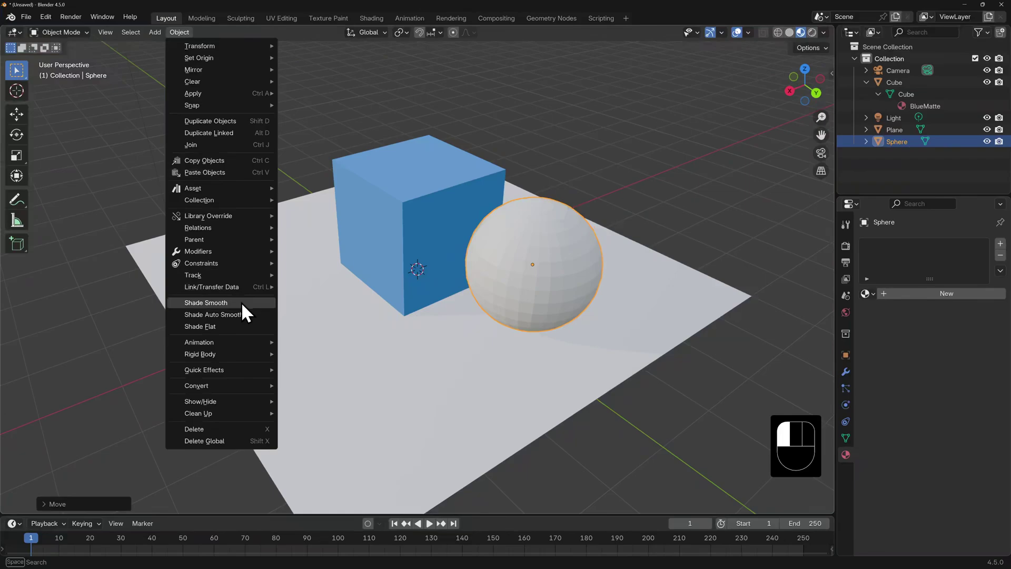
{"action": "left_click", "coordinate": [242, 302]}
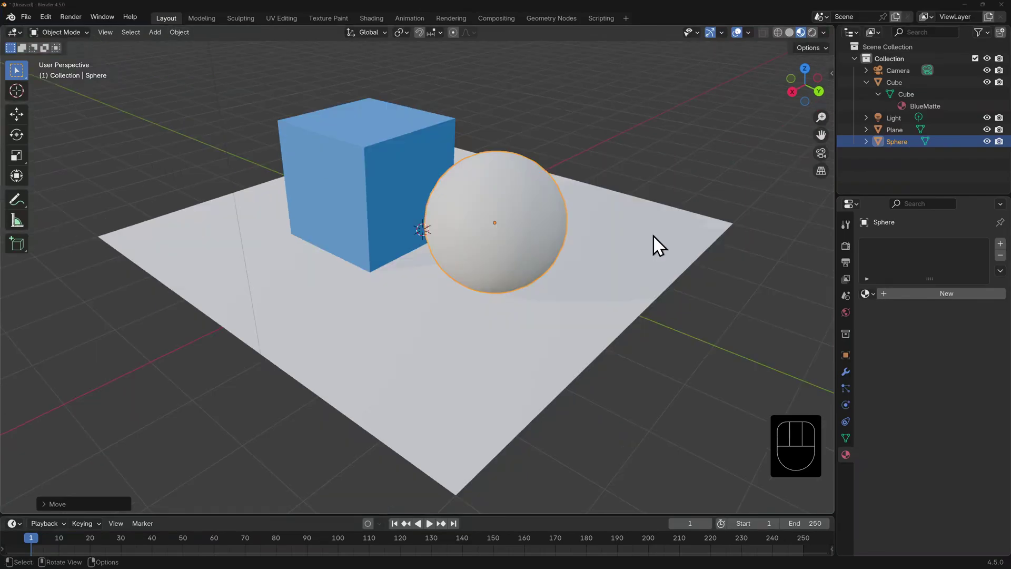
Link the cube's BlueMatte material to the plane and sphere with Ctrl+L Link Materials.
{"action": "left_click", "coordinate": [653, 235]}
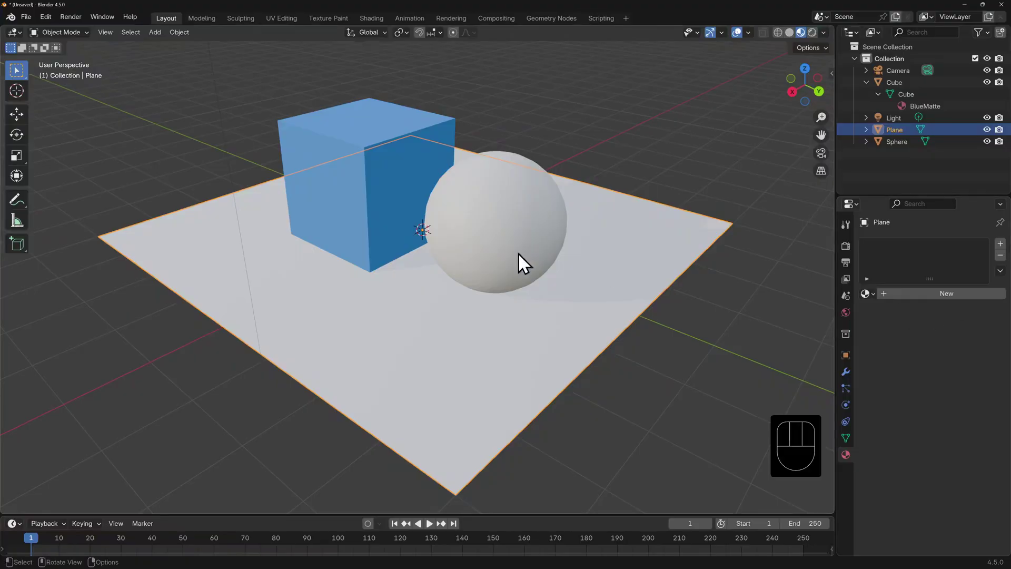
{"action": "left_click", "coordinate": [520, 229], "text": "shift"}
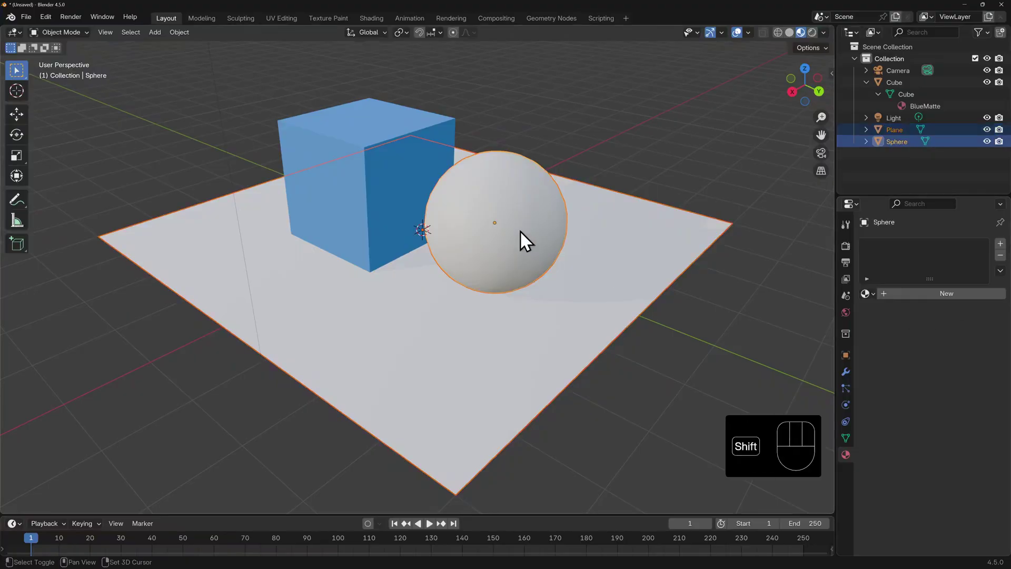
{"action": "left_click", "coordinate": [395, 197], "text": "shift"}
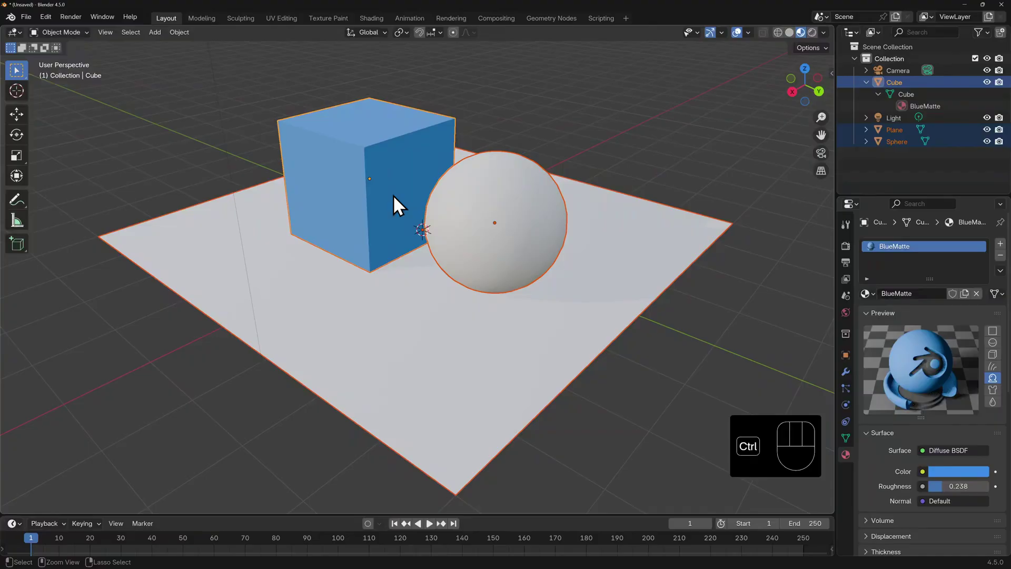
{"action": "key", "text": "ctrl+l"}
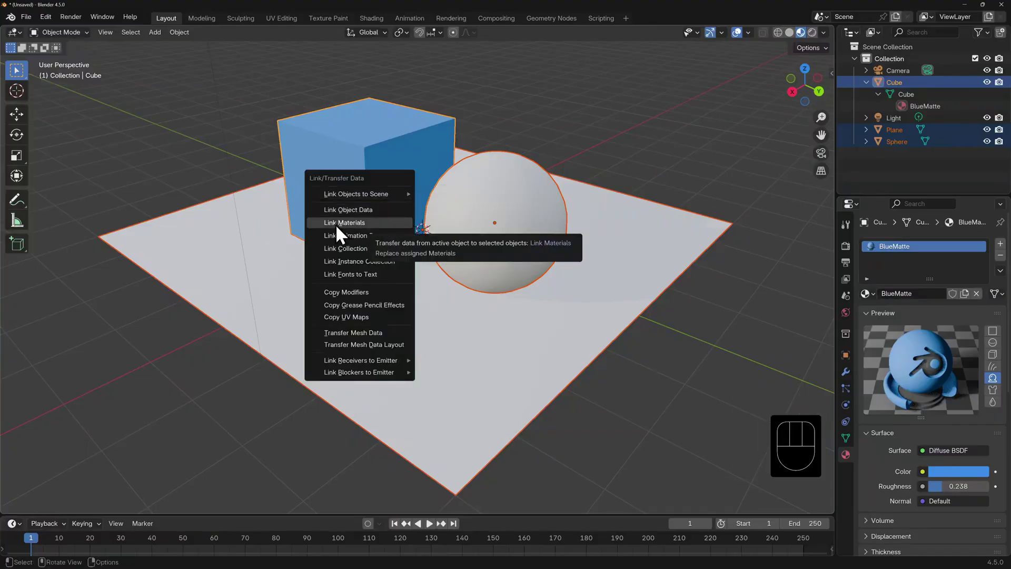
{"action": "left_click", "coordinate": [380, 223]}
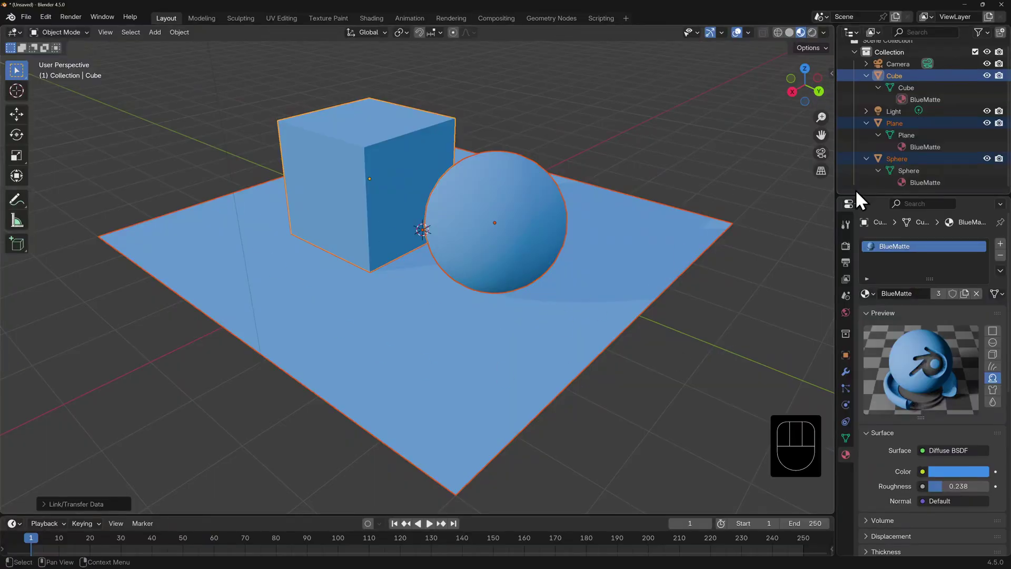
Give the sphere a single-user copy of its material, named RedGloss.
{"action": "left_click", "coordinate": [534, 224]}
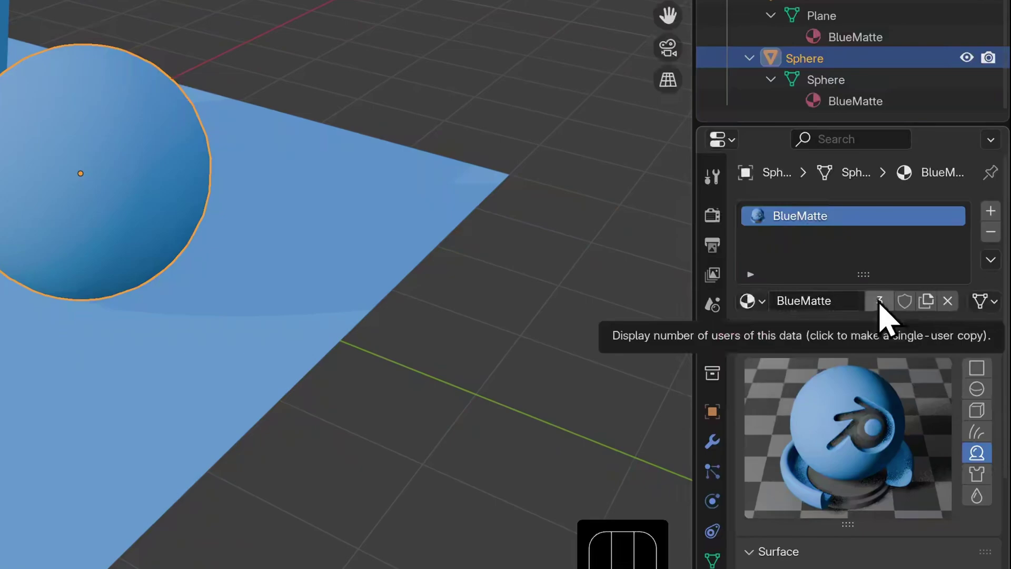
{"action": "left_click", "coordinate": [878, 301]}
{"action": "left_click", "coordinate": [858, 301]}
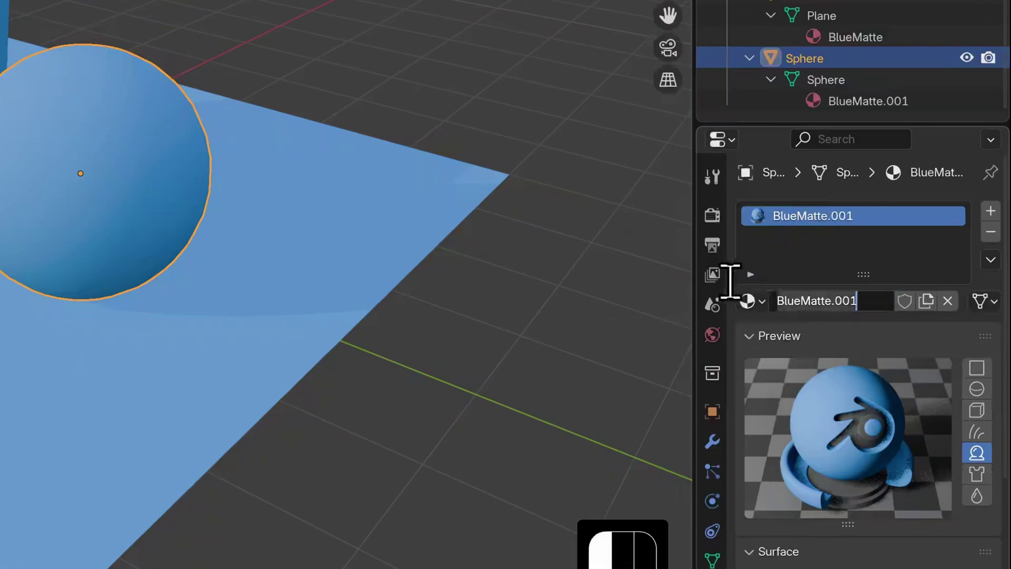
{"action": "type", "text": "RedGloss"}
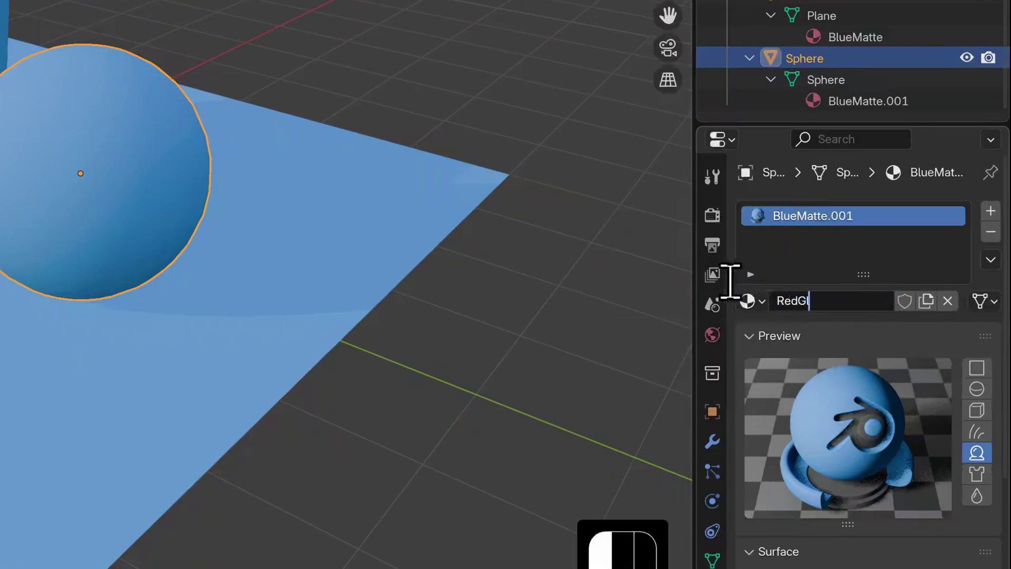
{"action": "key", "text": "Return"}
{"action": "scroll", "coordinate": [952, 259], "scroll_direction": "down", "scroll_amount": 5}
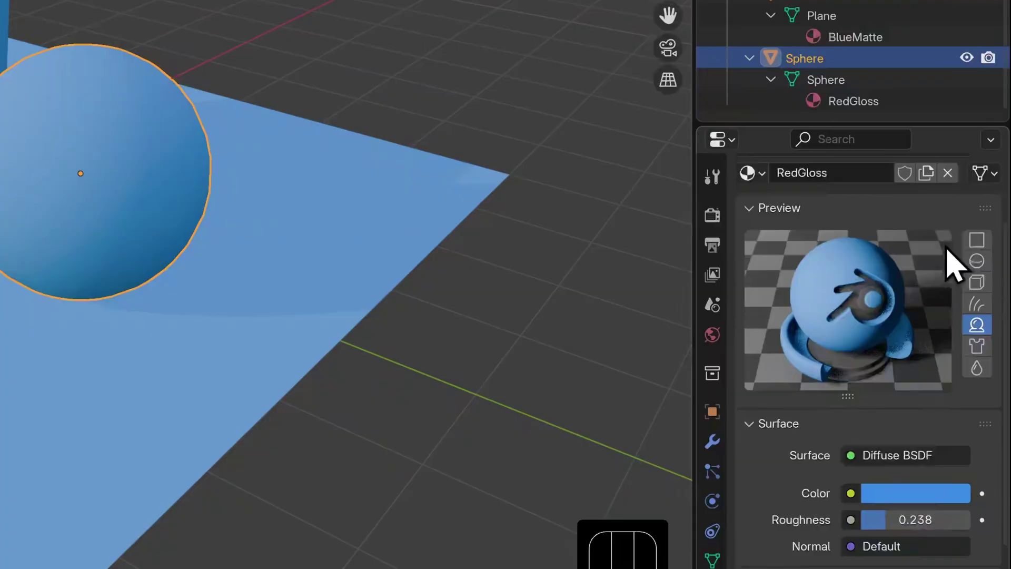
Change RedGloss's surface to a Glossy BSDF with red colour #E7513E.
{"action": "left_click", "coordinate": [927, 454]}
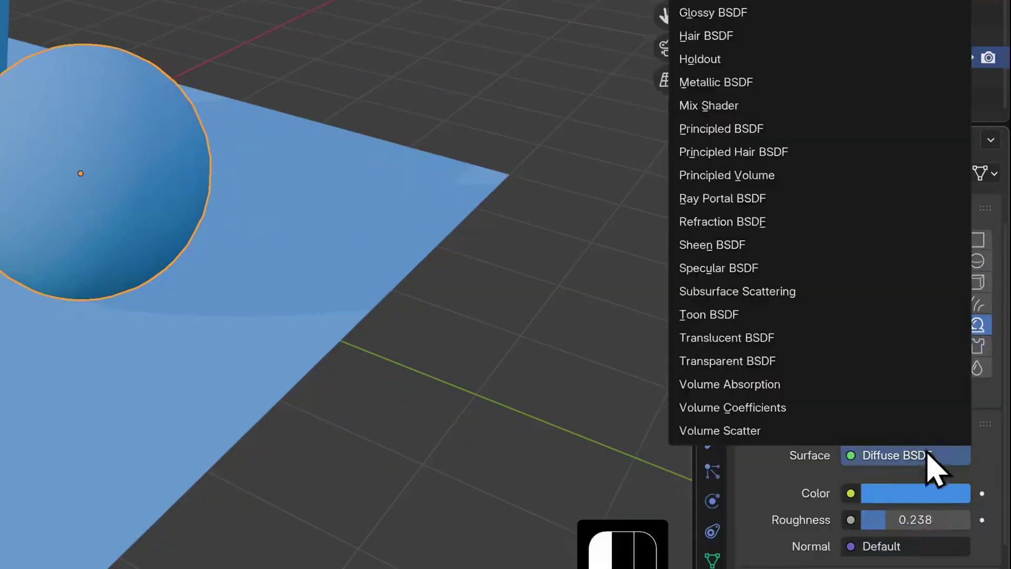
{"action": "left_click", "coordinate": [731, 14]}
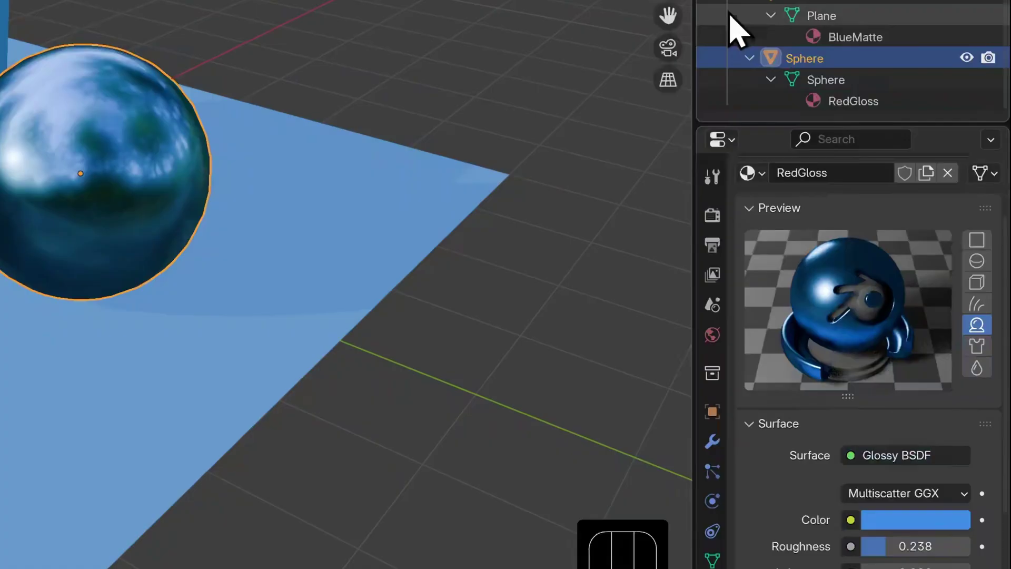
{"action": "scroll", "coordinate": [779, 492], "scroll_direction": "down", "scroll_amount": 6}
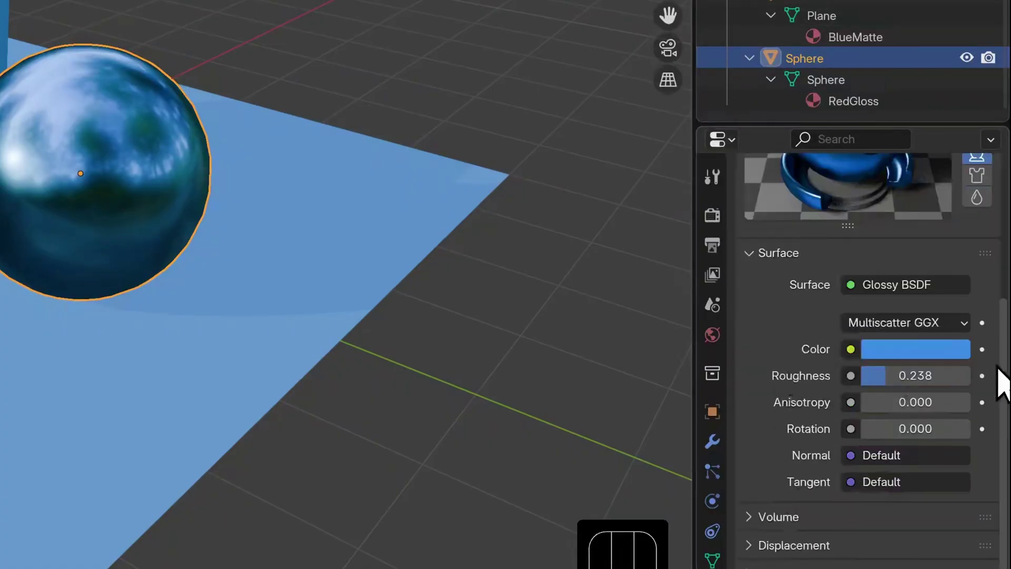
{"action": "scroll", "coordinate": [999, 380], "scroll_direction": "up", "scroll_amount": 3}
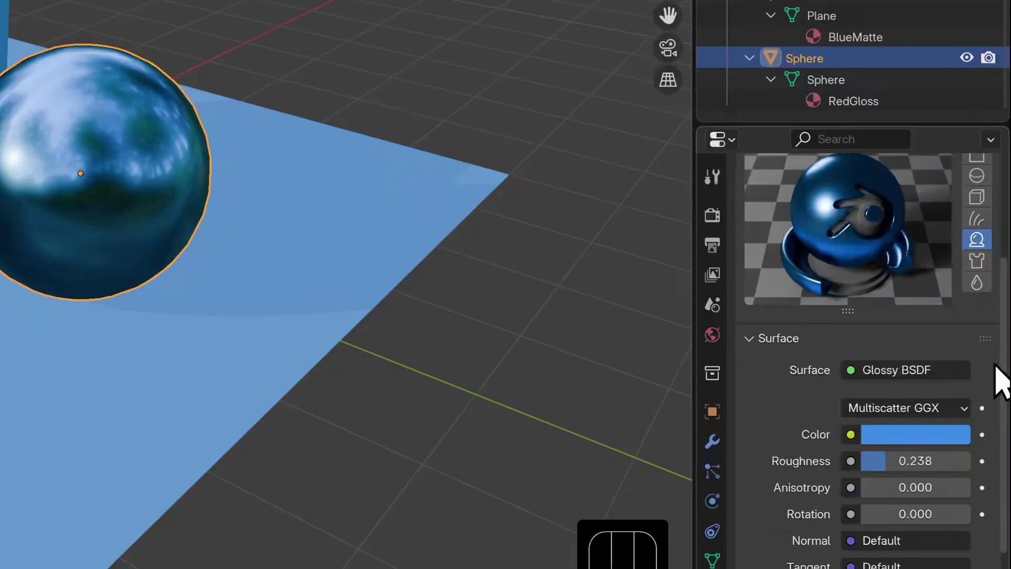
{"action": "scroll", "coordinate": [1001, 380], "scroll_direction": "up", "scroll_amount": 2}
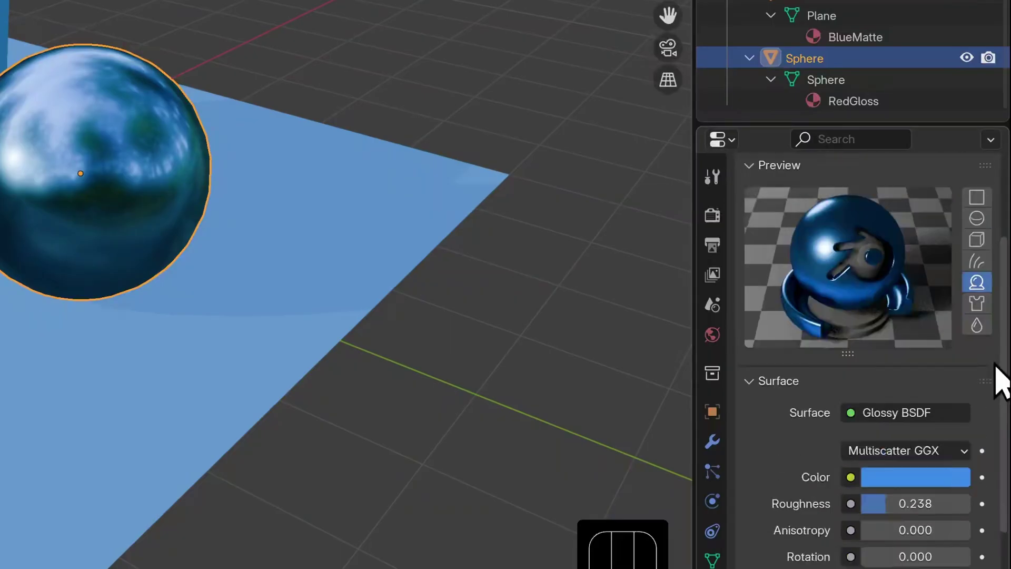
{"action": "left_click", "coordinate": [941, 479]}
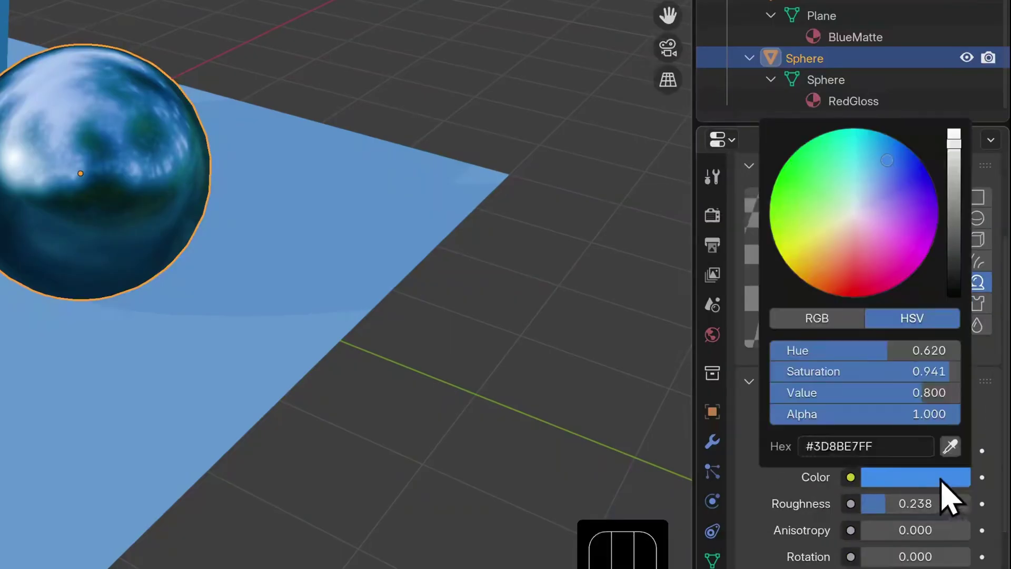
{"action": "mouse_move", "coordinate": [838, 259]}
{"action": "left_mouse_down"}
{"action": "mouse_move", "coordinate": [841, 236]}
{"action": "mouse_move", "coordinate": [846, 273]}
{"action": "left_mouse_up"}
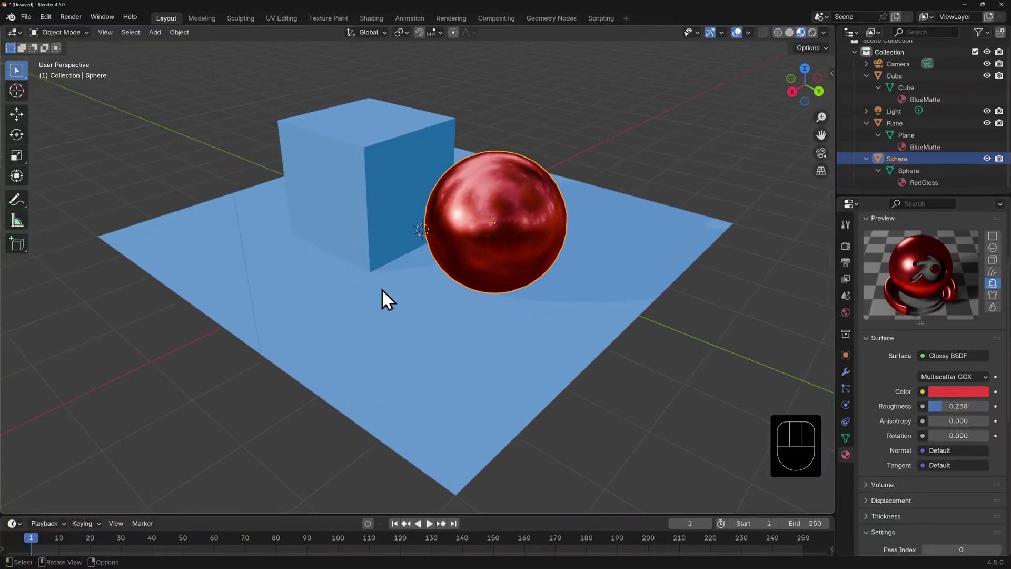
{"action": "mouse_move", "coordinate": [381, 288]}
{"action": "middle_mouse_down"}
{"action": "mouse_move", "coordinate": [368, 289]}
{"action": "mouse_move", "coordinate": [427, 286]}
{"action": "mouse_move", "coordinate": [372, 287]}
{"action": "mouse_move", "coordinate": [366, 268]}
{"action": "mouse_move", "coordinate": [329, 277]}
{"action": "mouse_move", "coordinate": [368, 288]}
{"action": "middle_mouse_up"}
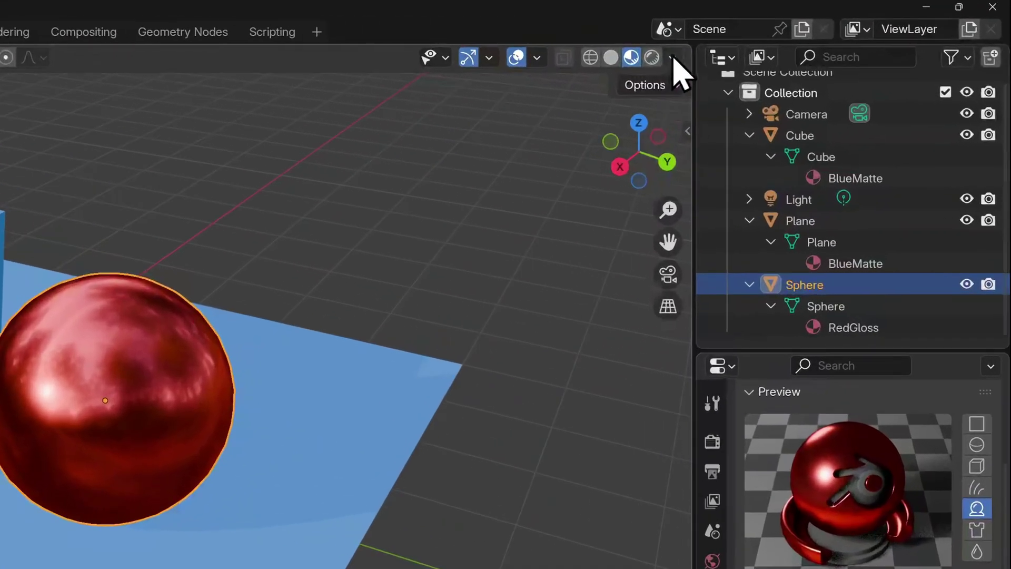
Enable Raytracing in Render Properties and orbit to check the sphere's reflections.
{"action": "left_click", "coordinate": [823, 32]}
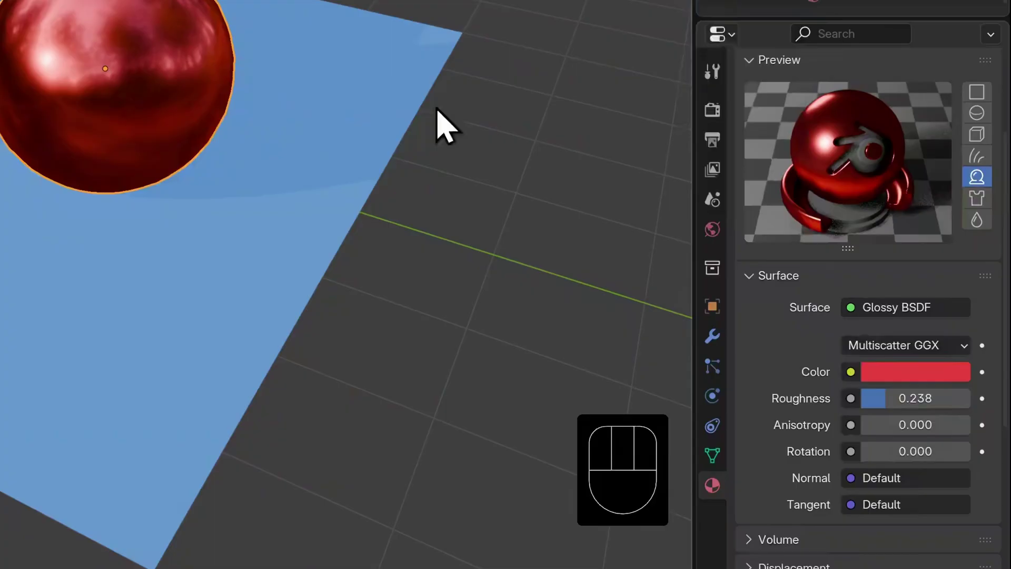
{"action": "left_click", "coordinate": [711, 111]}
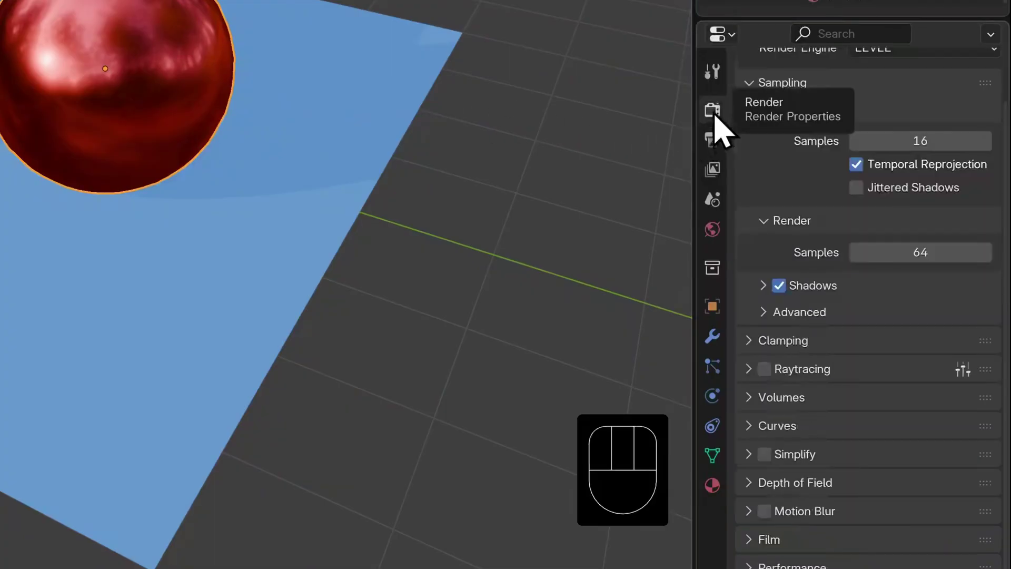
{"action": "left_click", "coordinate": [763, 370]}
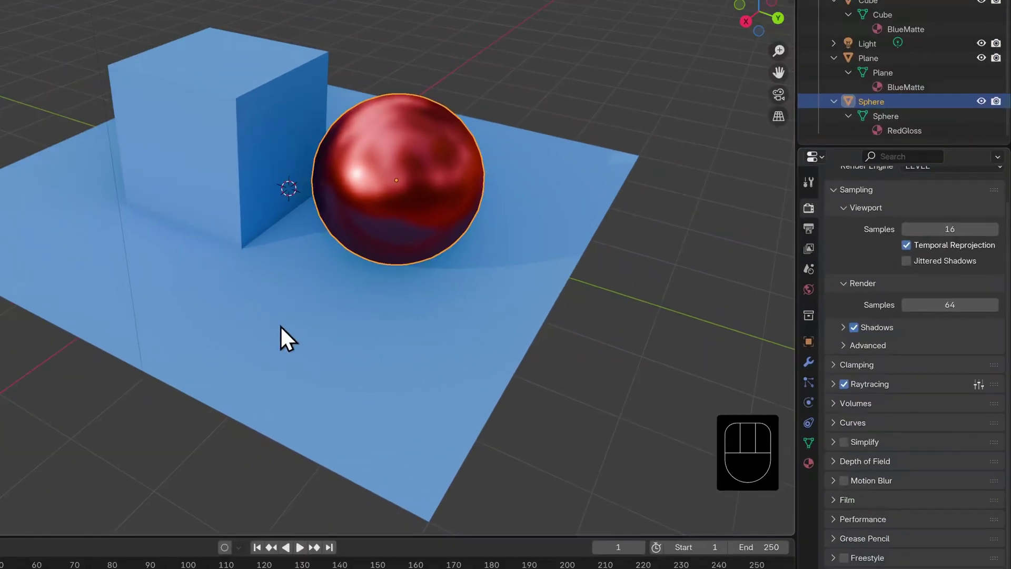
{"action": "middle_click_drag", "start_coordinate": [280, 324], "coordinate": [380, 290]}
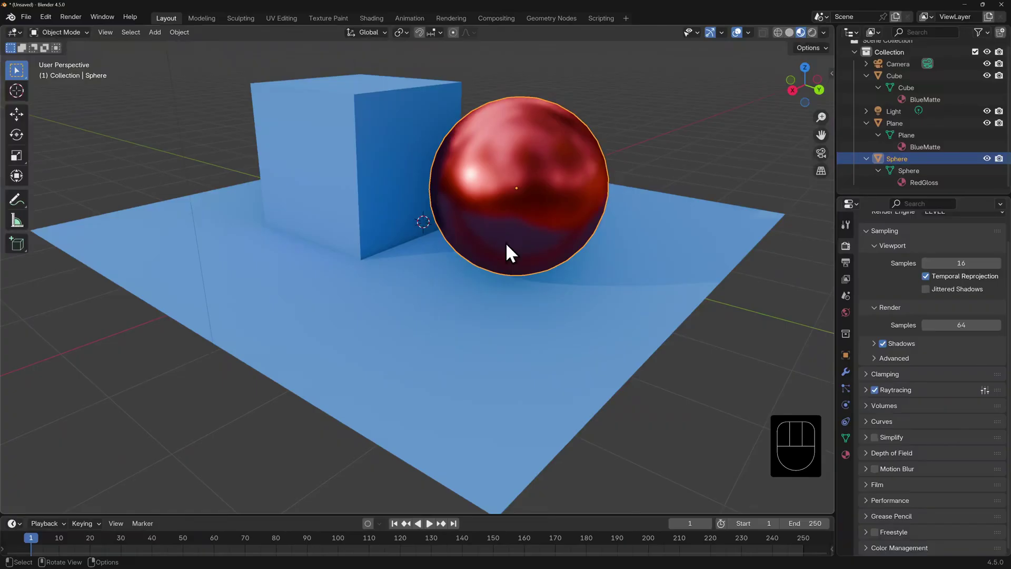
Raise the viewport world opacity to 0.287 and orbit to view the scene from above.
{"action": "left_click", "coordinate": [845, 454]}
{"action": "left_click", "coordinate": [824, 33]}
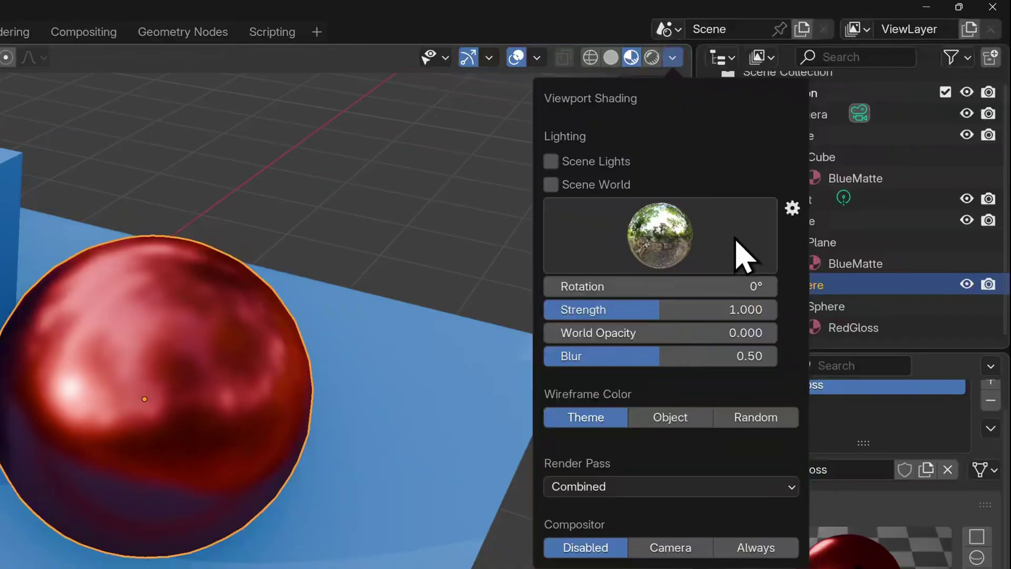
{"action": "left_click_drag", "start_coordinate": [555, 340], "coordinate": [776, 333]}
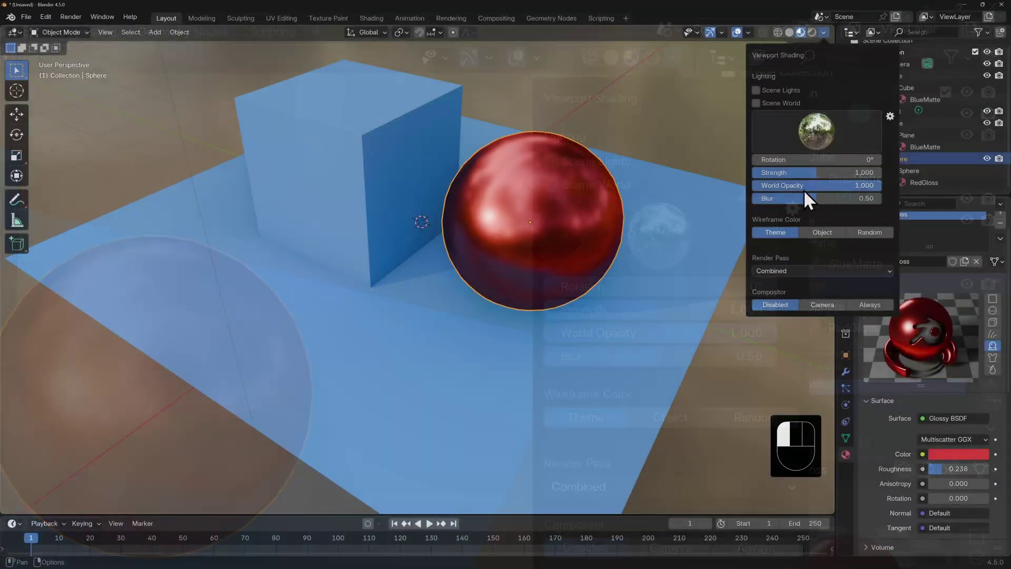
{"action": "scroll", "coordinate": [549, 216], "scroll_direction": "down", "scroll_amount": 4}
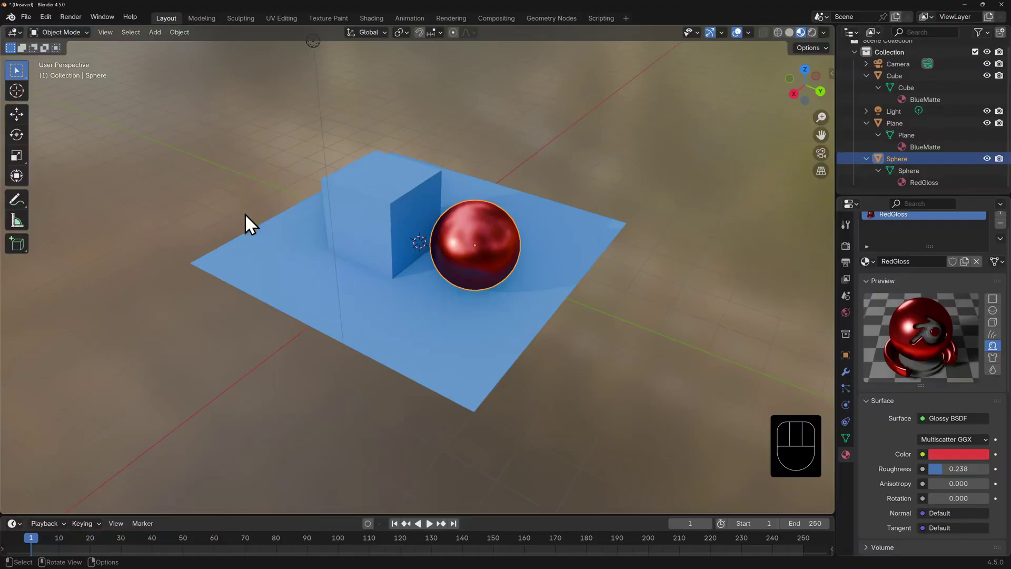
{"action": "mouse_move", "coordinate": [201, 205]}
{"action": "middle_mouse_down"}
{"action": "mouse_move", "coordinate": [207, 219]}
{"action": "mouse_move", "coordinate": [260, 234]}
{"action": "mouse_move", "coordinate": [294, 230]}
{"action": "mouse_move", "coordinate": [335, 195]}
{"action": "mouse_move", "coordinate": [344, 147]}
{"action": "mouse_move", "coordinate": [327, 118]}
{"action": "mouse_move", "coordinate": [241, 115]}
{"action": "mouse_move", "coordinate": [185, 166]}
{"action": "mouse_move", "coordinate": [182, 199]}
{"action": "mouse_move", "coordinate": [208, 200]}
{"action": "middle_mouse_up"}
Light the viewport with the dark HDRI rotated to -153° and world opacity 0.
{"action": "left_click", "coordinate": [823, 32]}
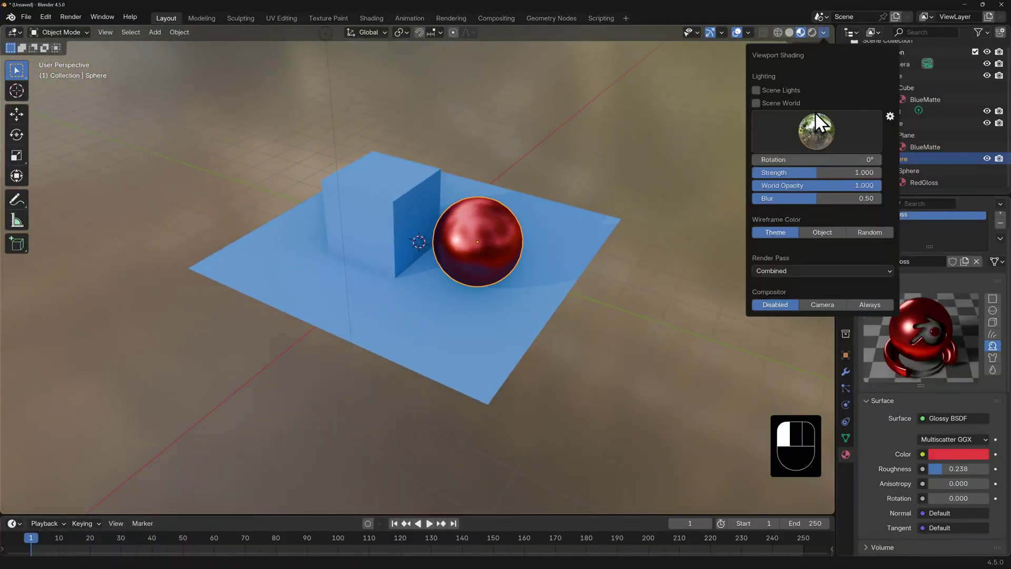
{"action": "left_click", "coordinate": [815, 127]}
{"action": "left_click", "coordinate": [792, 171]}
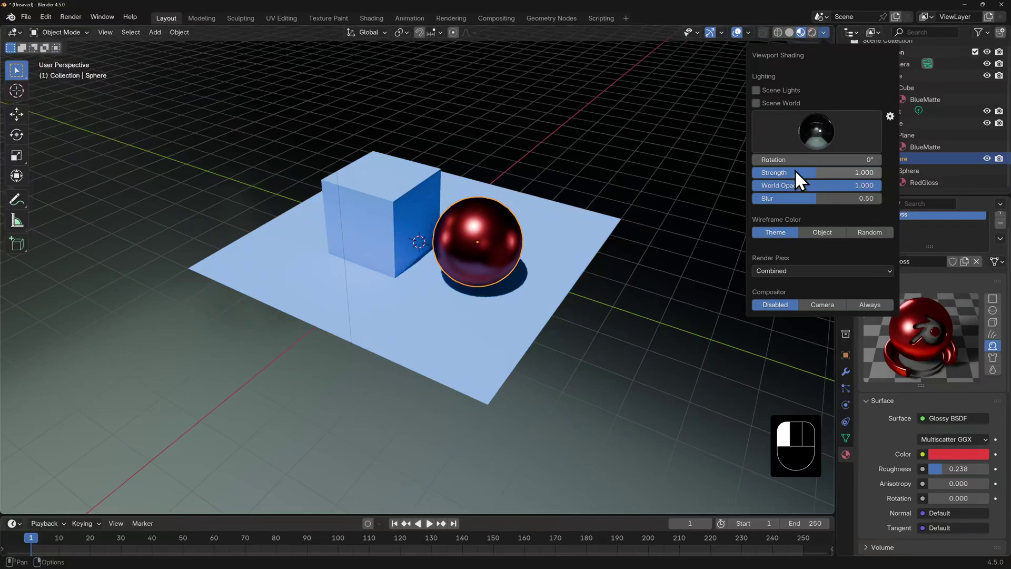
{"action": "left_click_drag", "start_coordinate": [795, 159], "coordinate": [763, 159]}
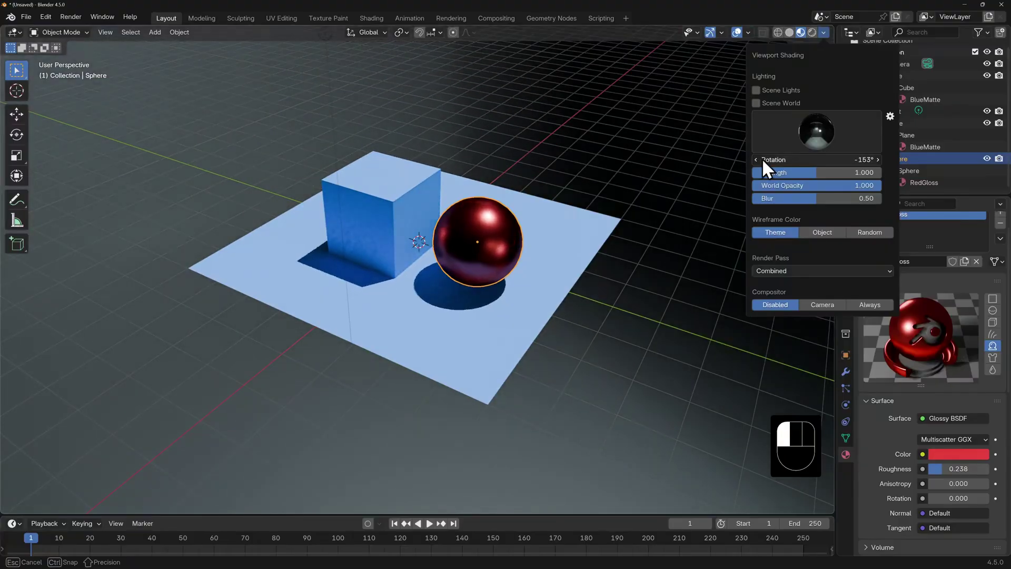
{"action": "left_click", "coordinate": [835, 185]}
{"action": "type", "text": "0"}
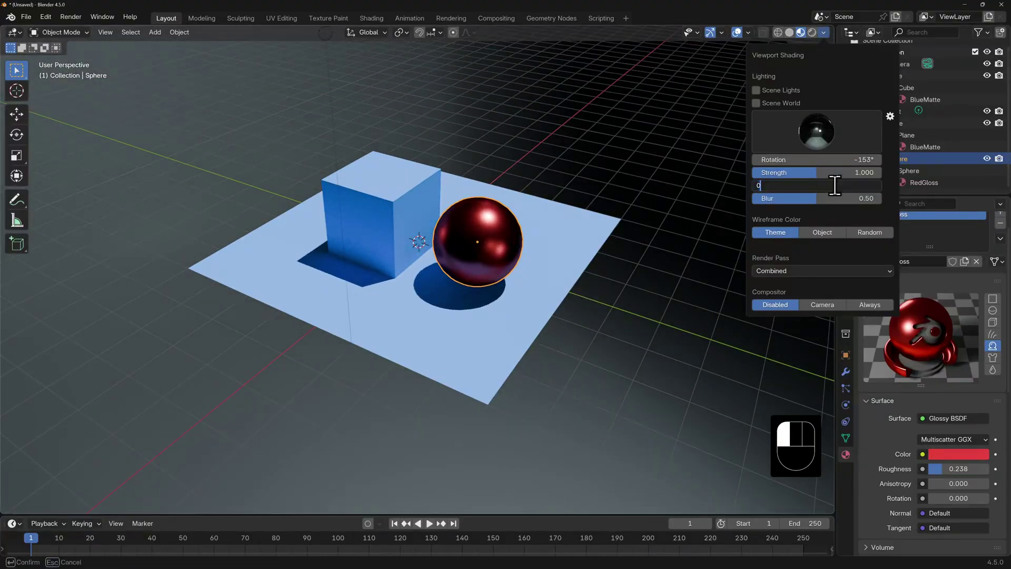
{"action": "key", "text": "Return"}
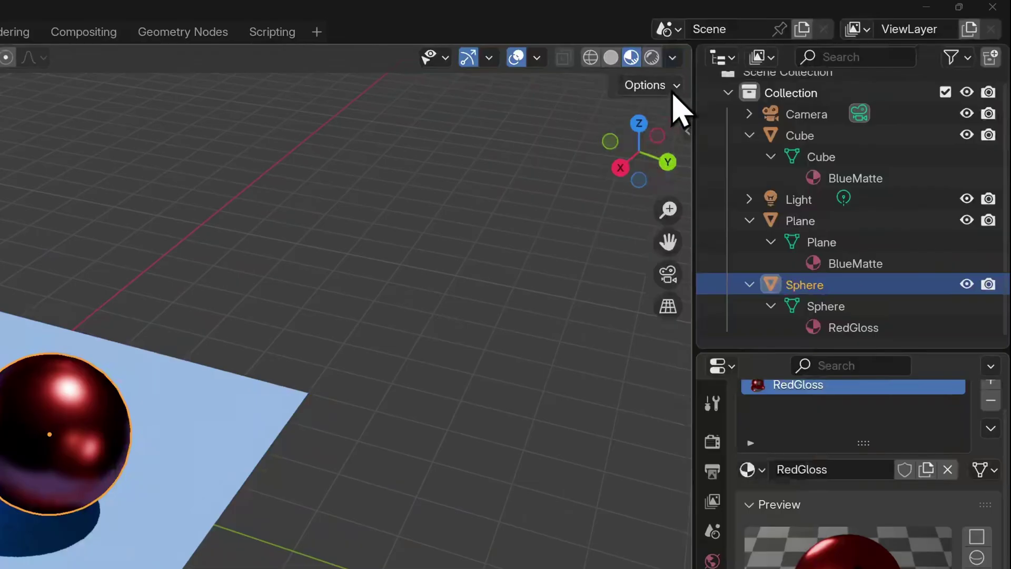
Delete the point Light, leaving Camera, Cube, Plane and Sphere in the scene.
{"action": "left_click", "coordinate": [823, 32]}
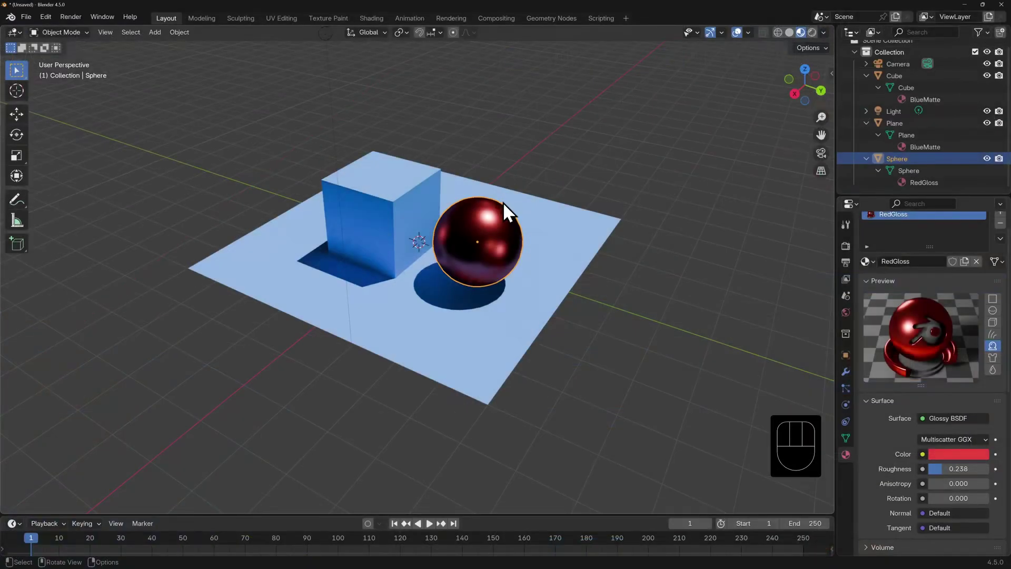
{"action": "mouse_move", "coordinate": [503, 202]}
{"action": "middle_mouse_down"}
{"action": "mouse_move", "coordinate": [510, 166]}
{"action": "mouse_move", "coordinate": [509, 215]}
{"action": "middle_mouse_up"}
{"action": "left_click", "coordinate": [331, 65]}
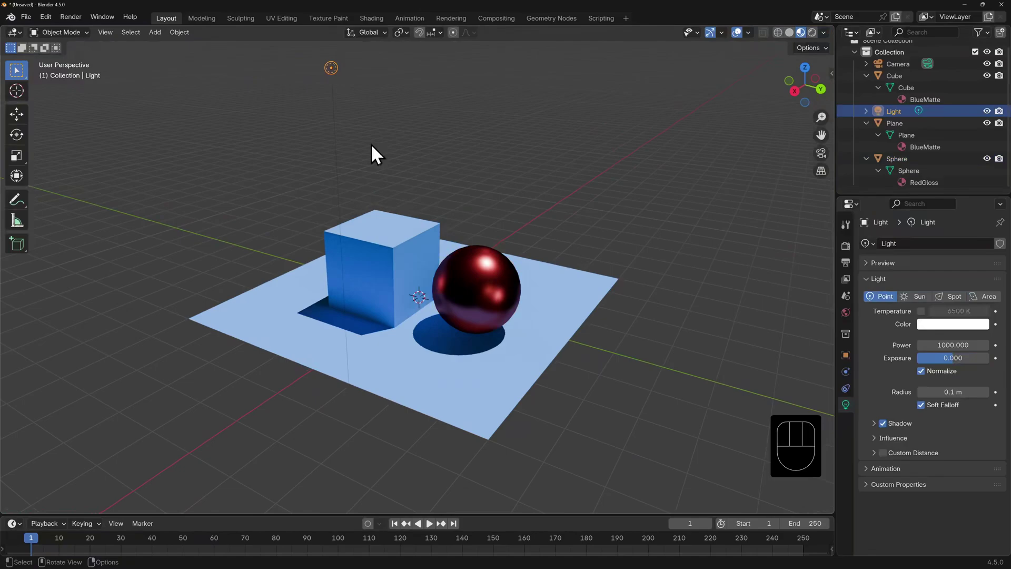
{"action": "key", "text": "g"}
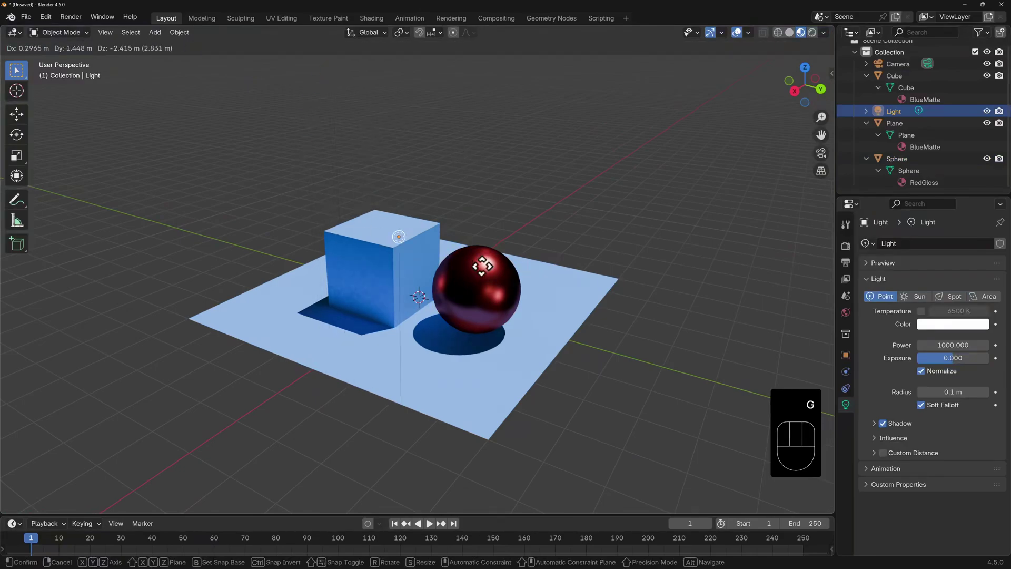
{"action": "right_click", "coordinate": [401, 158]}
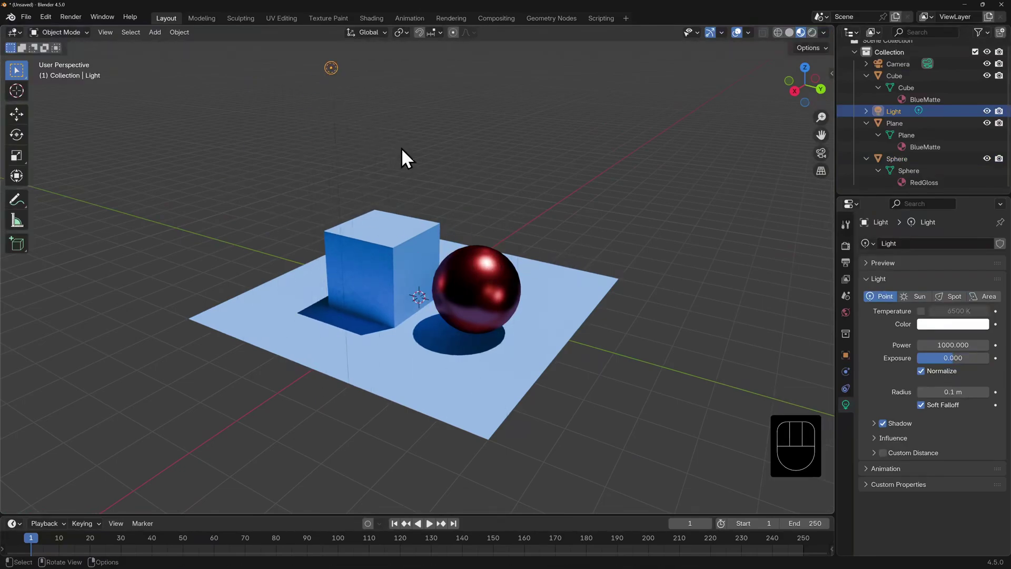
{"action": "key", "text": "x"}
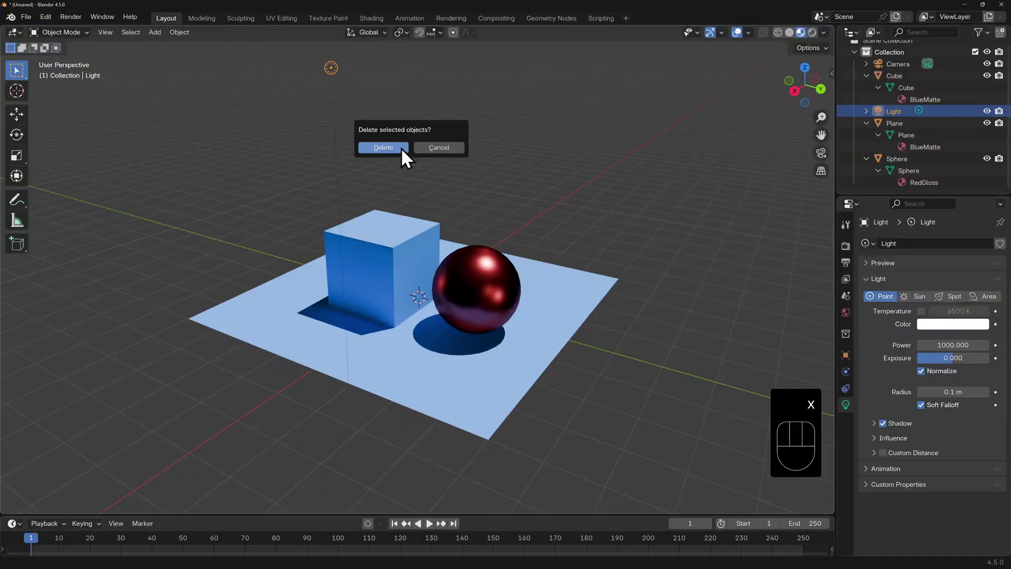
{"action": "left_click", "coordinate": [401, 148]}
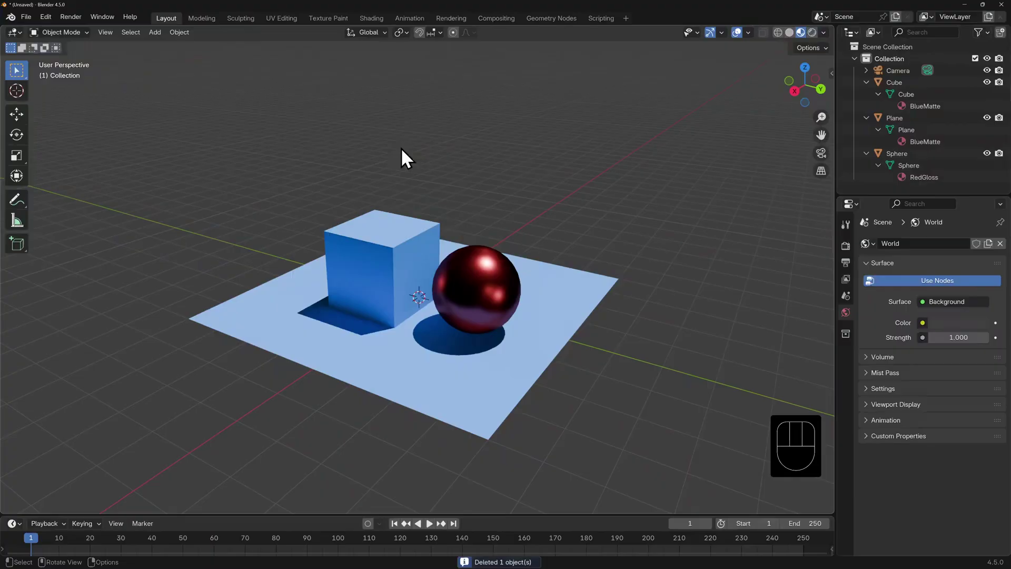
Add a second material slot to the cube with a new Emission-surface material.
{"action": "left_click", "coordinate": [382, 250]}
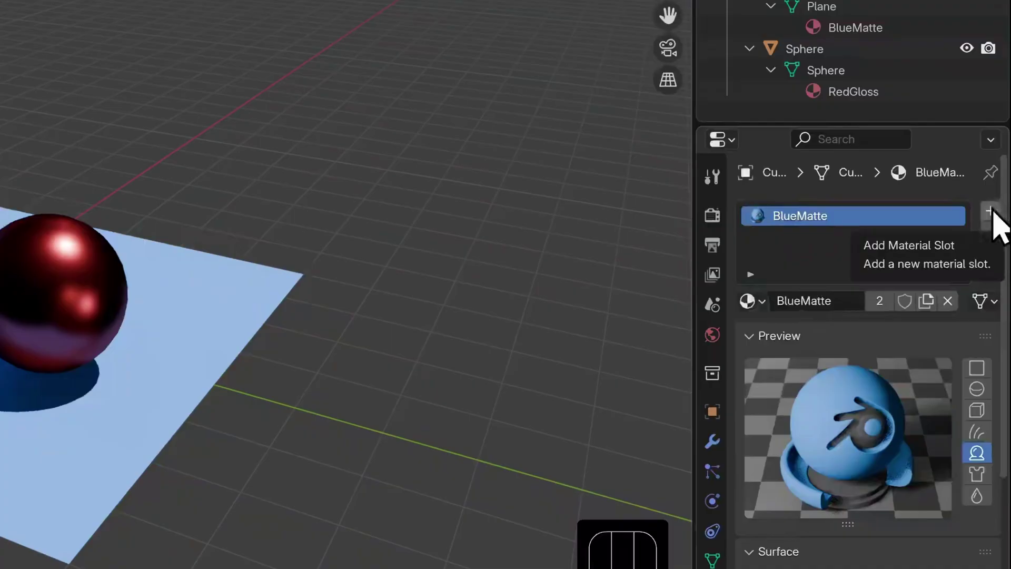
{"action": "left_click", "coordinate": [990, 212]}
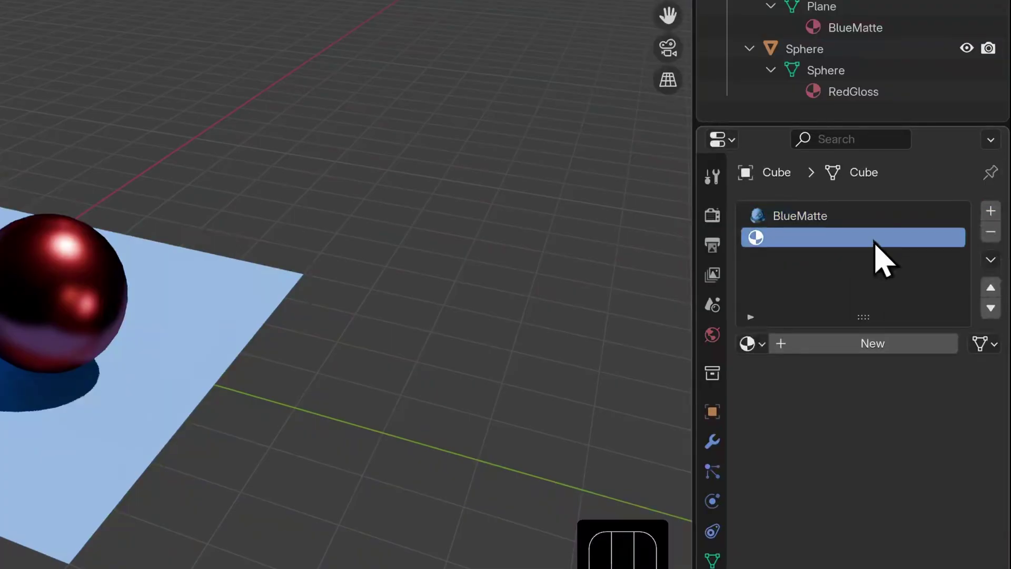
{"action": "left_click", "coordinate": [842, 348]}
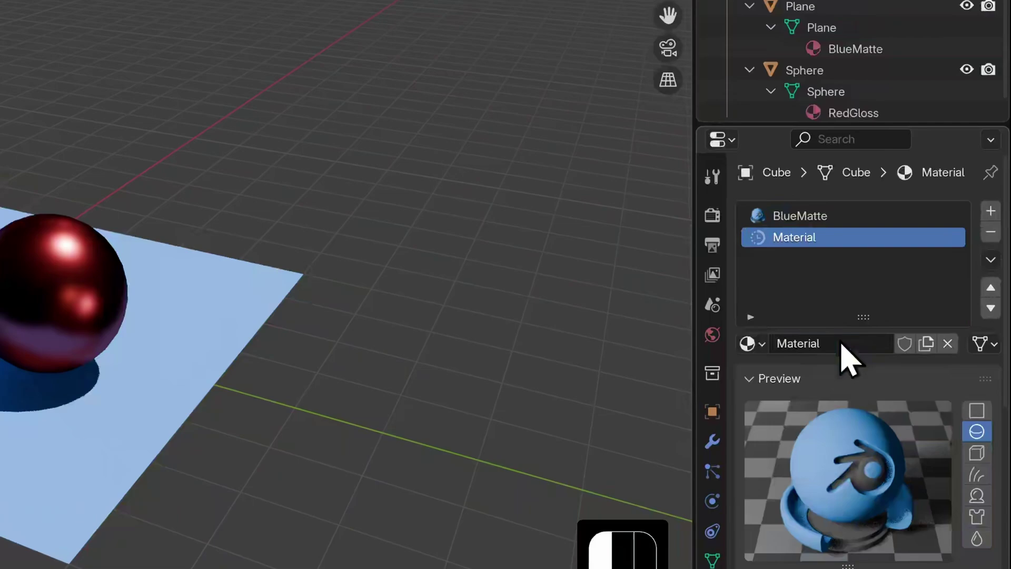
{"action": "scroll", "coordinate": [842, 347], "scroll_direction": "down", "scroll_amount": 7}
{"action": "left_click", "coordinate": [913, 329]}
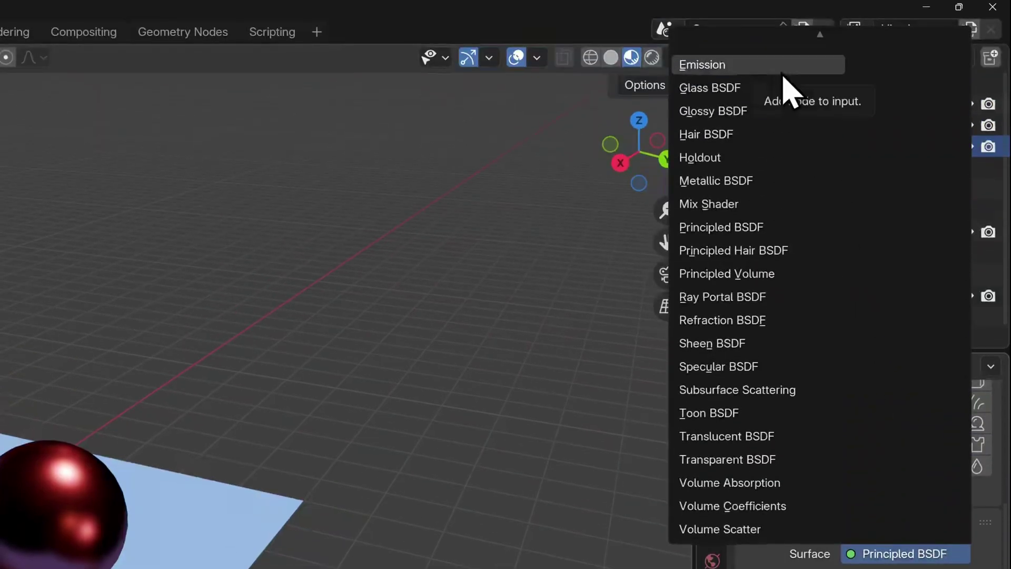
{"action": "left_click", "coordinate": [784, 87]}
{"action": "scroll", "coordinate": [843, 473], "scroll_direction": "up", "scroll_amount": 10}
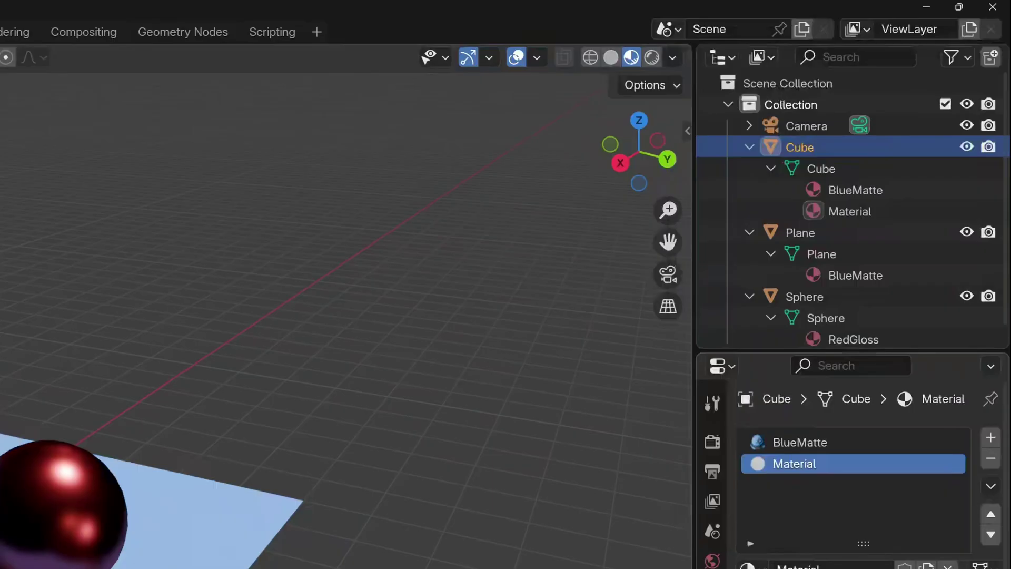
Rename the new material to 'YellowGlow'.
{"action": "left_click", "coordinate": [824, 568]}
{"action": "key", "text": "BackSpace"}
{"action": "type", "text": "YellowGlow"}
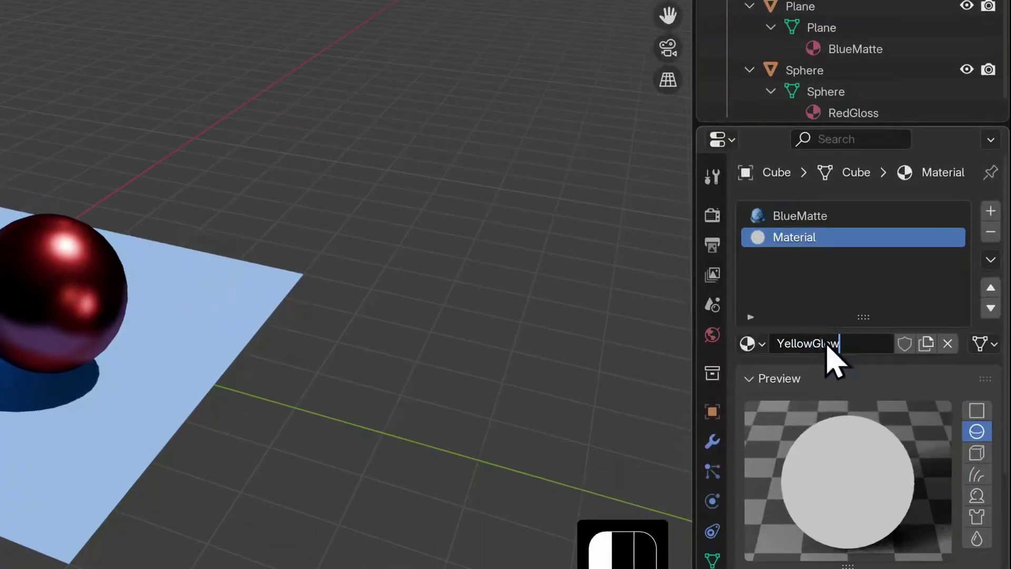
{"action": "key", "text": "Return"}
{"action": "left_click", "coordinate": [977, 495]}
Set the emission colour to yellow and the strength to 5.000.
{"action": "scroll", "coordinate": [986, 503], "scroll_direction": "down", "scroll_amount": 5}
{"action": "scroll", "coordinate": [929, 382], "scroll_direction": "down", "scroll_amount": 5}
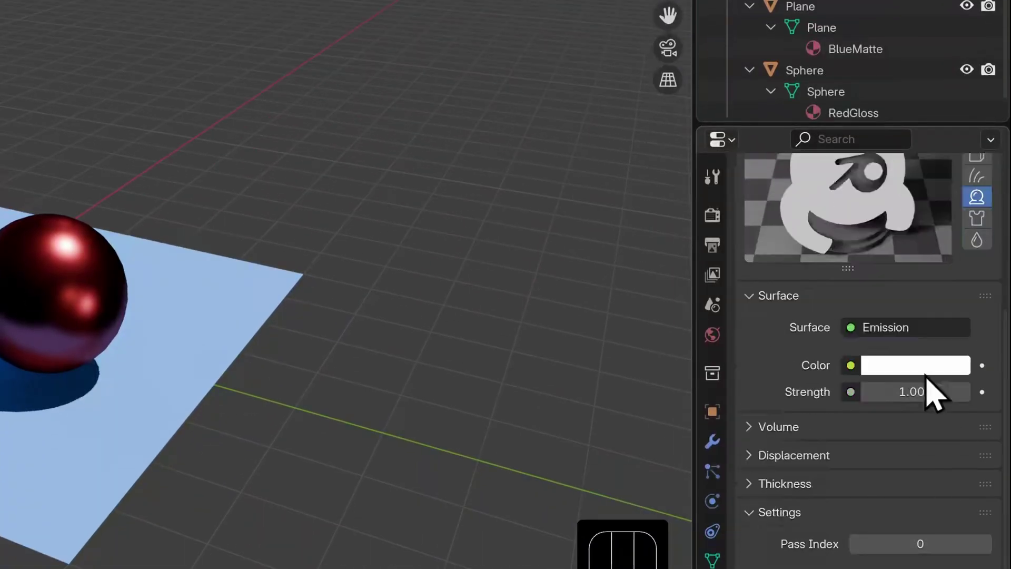
{"action": "left_click", "coordinate": [916, 365]}
{"action": "left_click_drag", "start_coordinate": [816, 102], "coordinate": [814, 142]}
{"action": "left_click", "coordinate": [891, 391]}
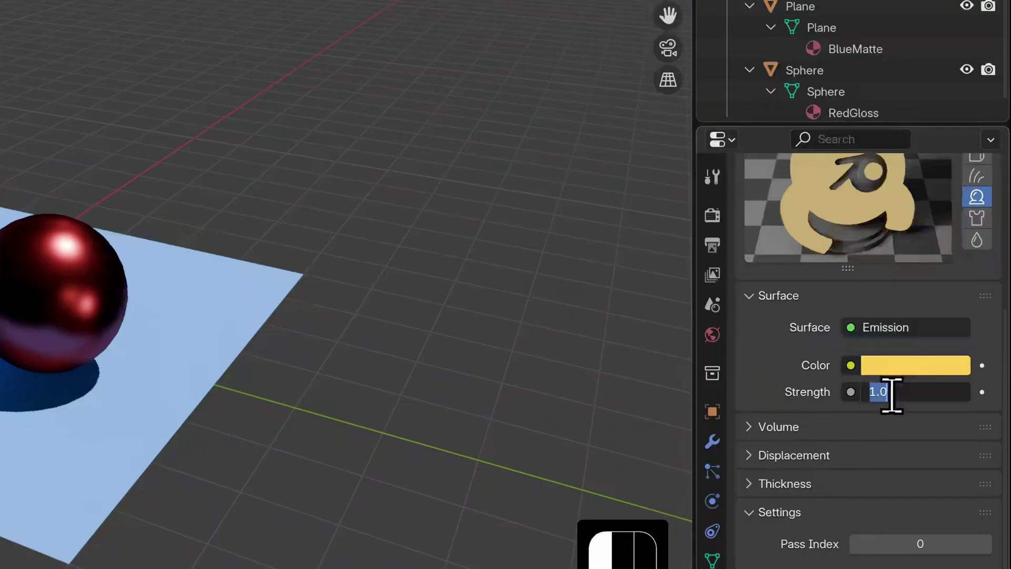
{"action": "type", "text": "5"}
{"action": "key", "text": "Return"}
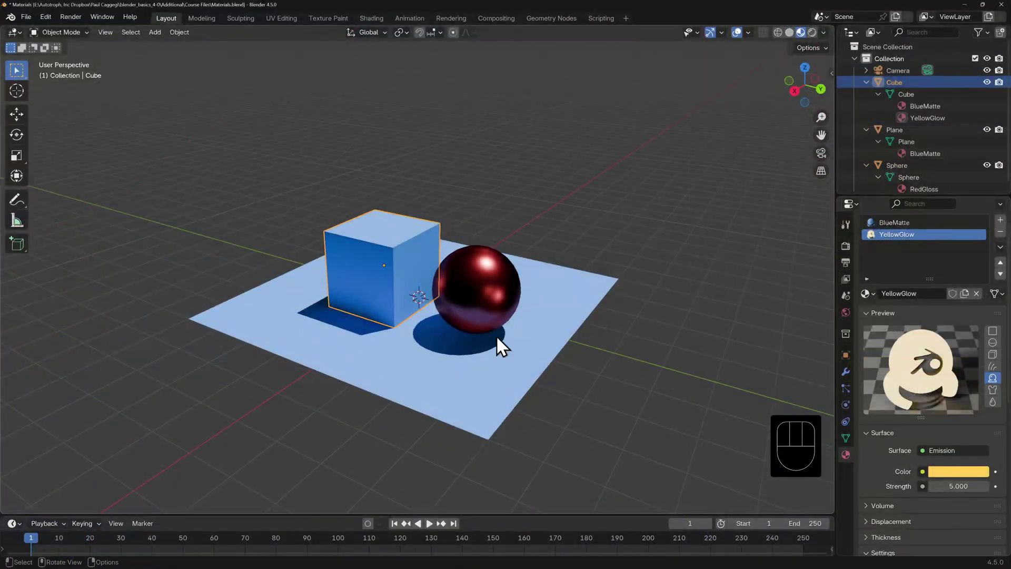
{"action": "left_click", "coordinate": [903, 222]}
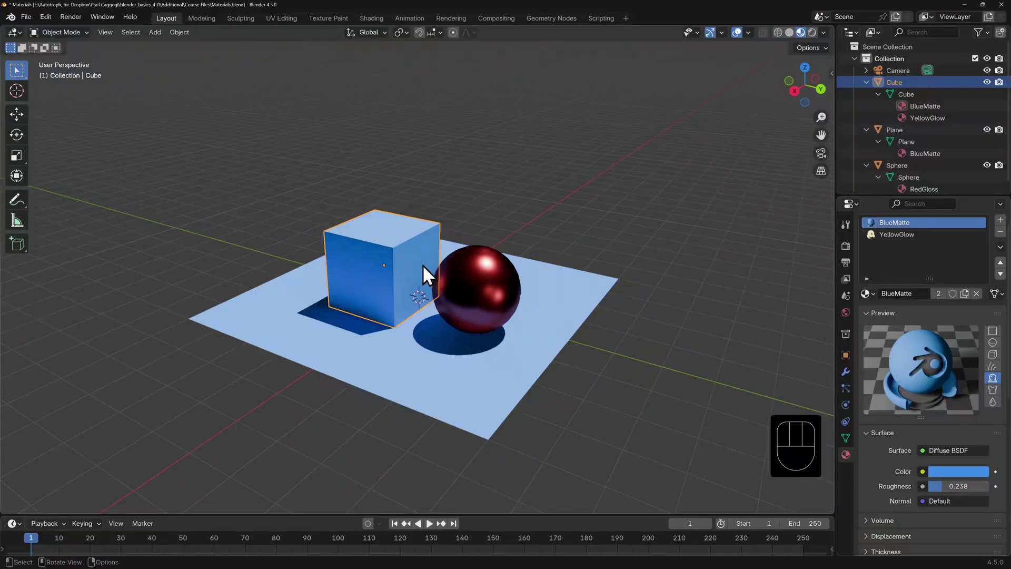
{"action": "left_click", "coordinate": [400, 268]}
{"action": "key", "text": "Tab"}
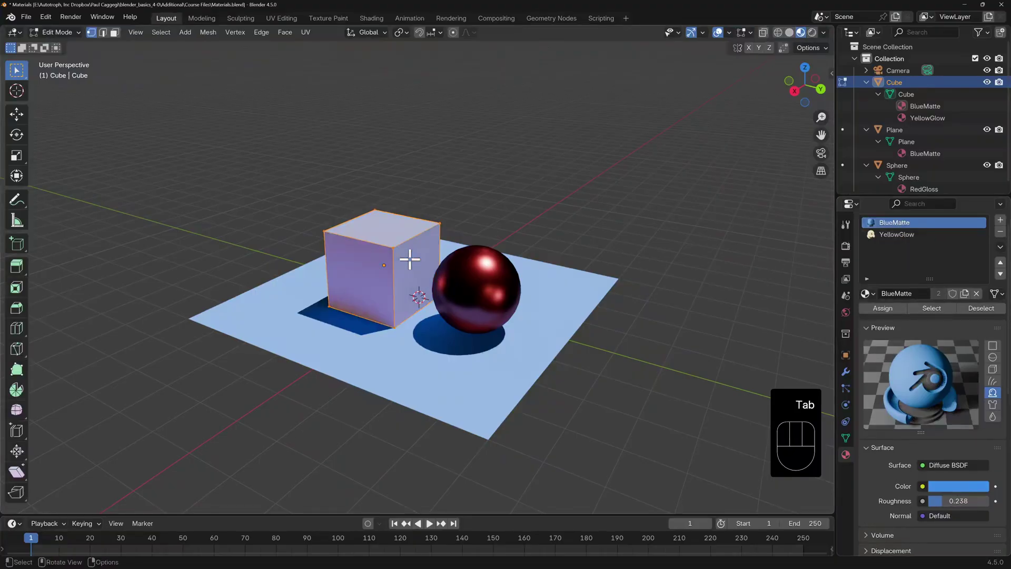
{"action": "key", "text": "3"}
{"action": "left_click", "coordinate": [410, 259]}
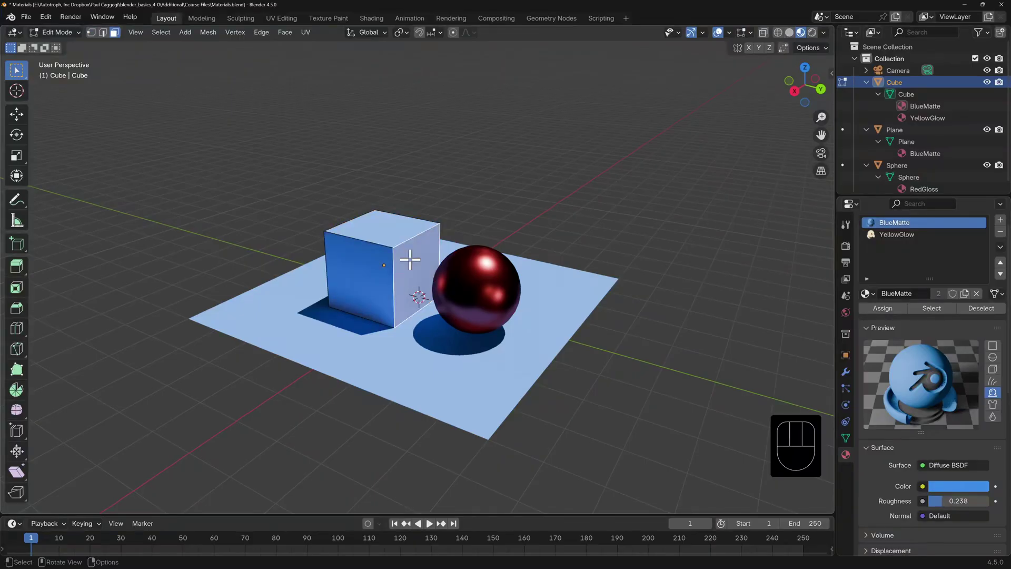
{"action": "left_click", "coordinate": [900, 235]}
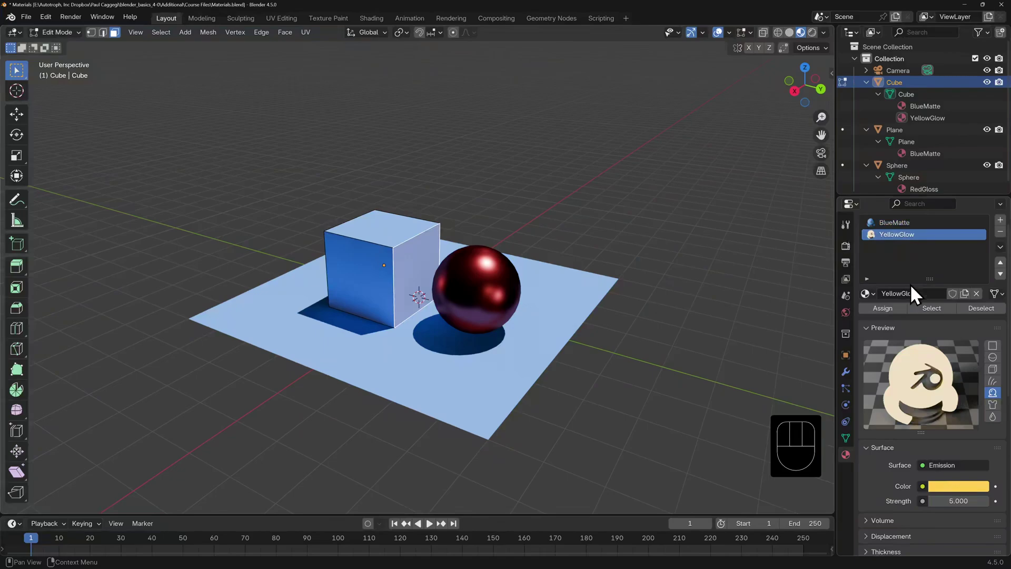
{"action": "left_click", "coordinate": [890, 311]}
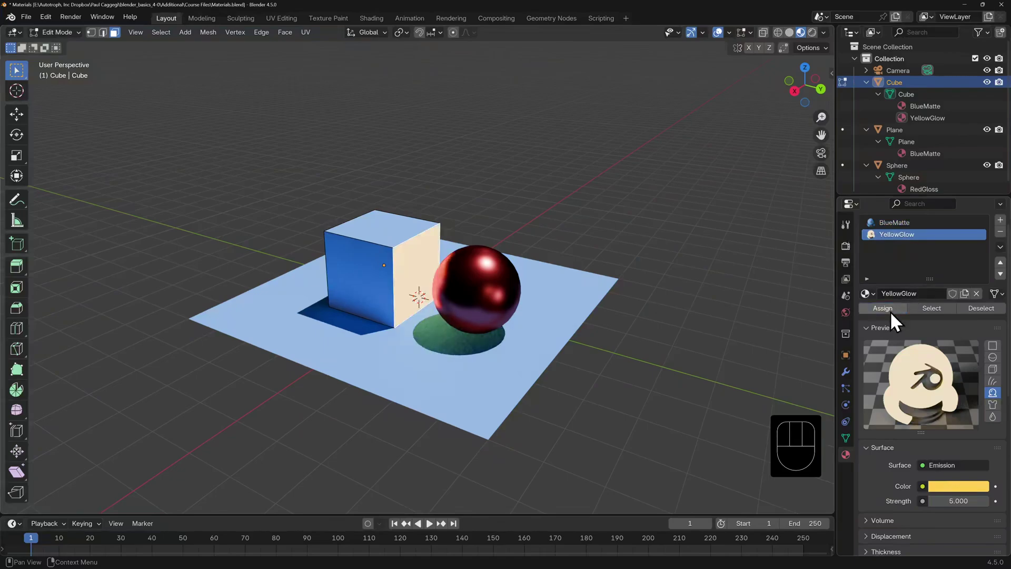
{"action": "key", "text": "Tab"}
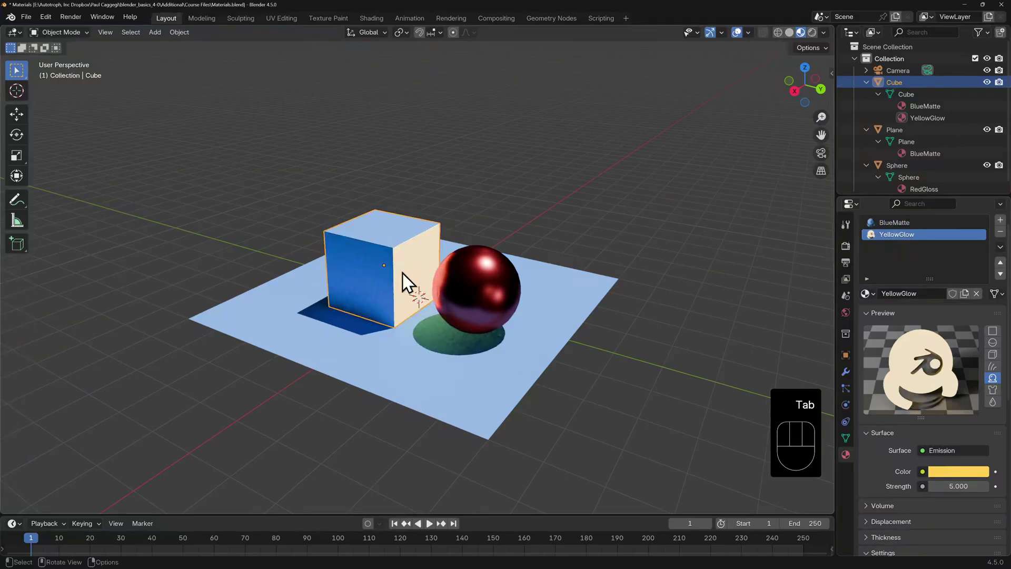
{"action": "scroll", "coordinate": [403, 273], "scroll_direction": "up", "scroll_amount": 3}
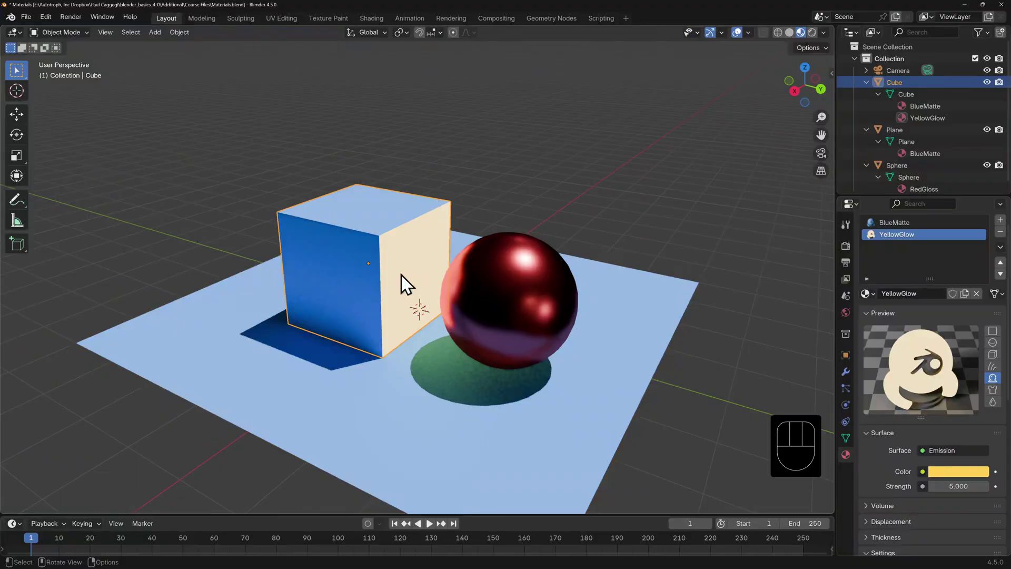
{"action": "middle_click_drag", "start_coordinate": [402, 284], "coordinate": [340, 275]}
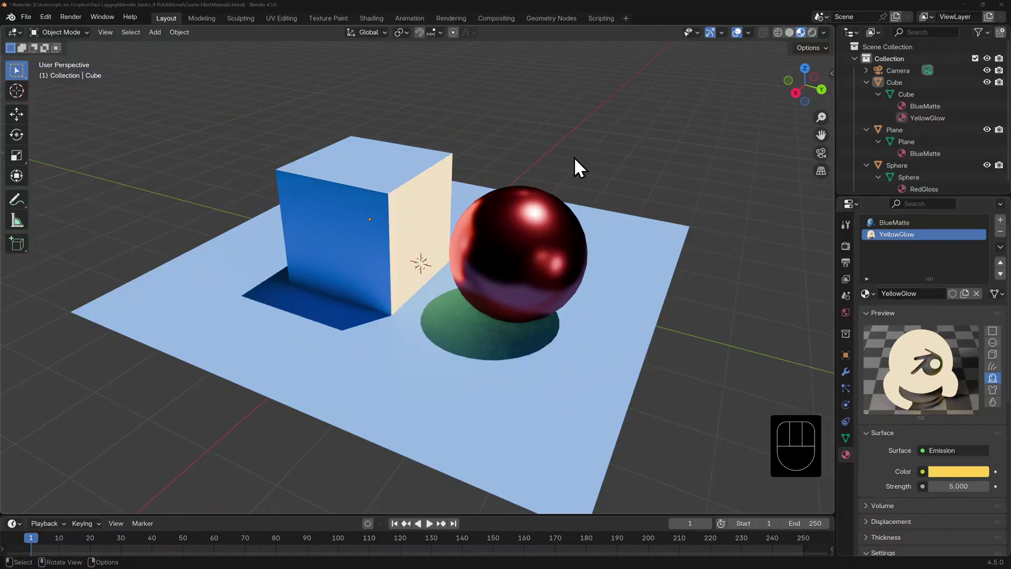
Switch to the Shading workspace and light the viewport with the dark studio HDRI.
{"action": "left_click", "coordinate": [374, 17]}
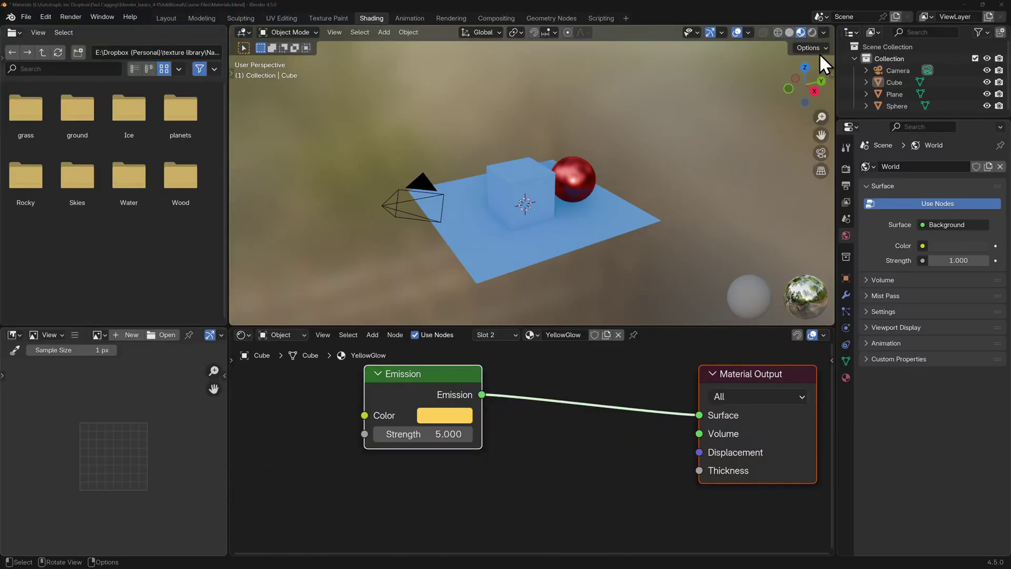
{"action": "left_click", "coordinate": [823, 32]}
{"action": "left_click", "coordinate": [814, 130]}
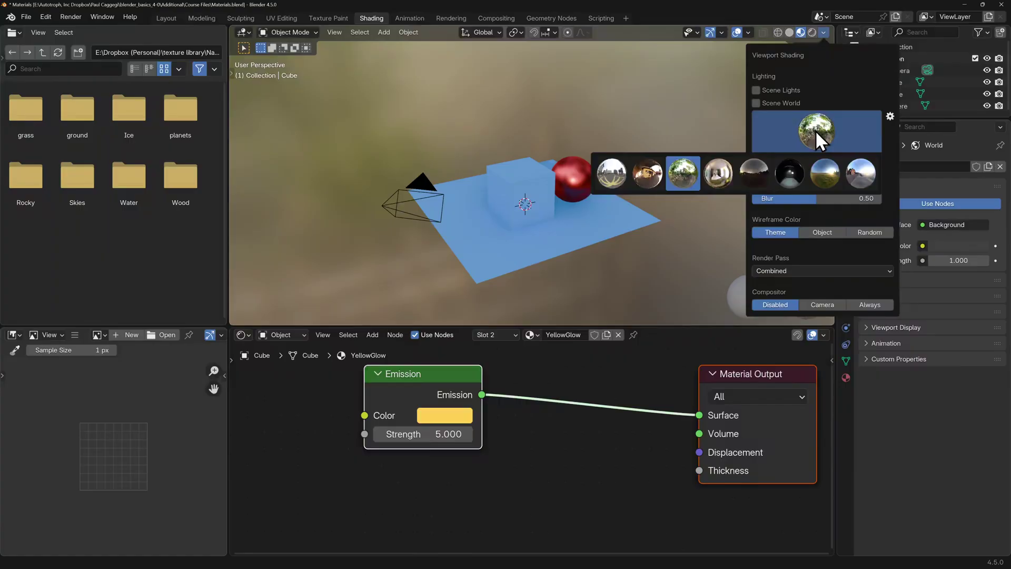
{"action": "left_click", "coordinate": [794, 173]}
{"action": "middle_click_drag", "start_coordinate": [794, 172], "coordinate": [652, 182]}
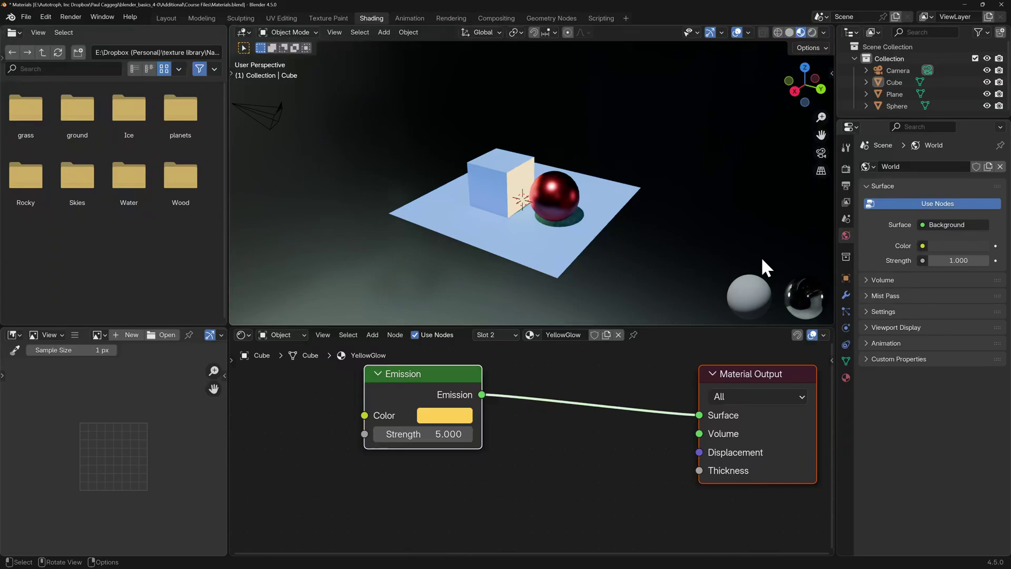
{"action": "left_click", "coordinate": [752, 30]}
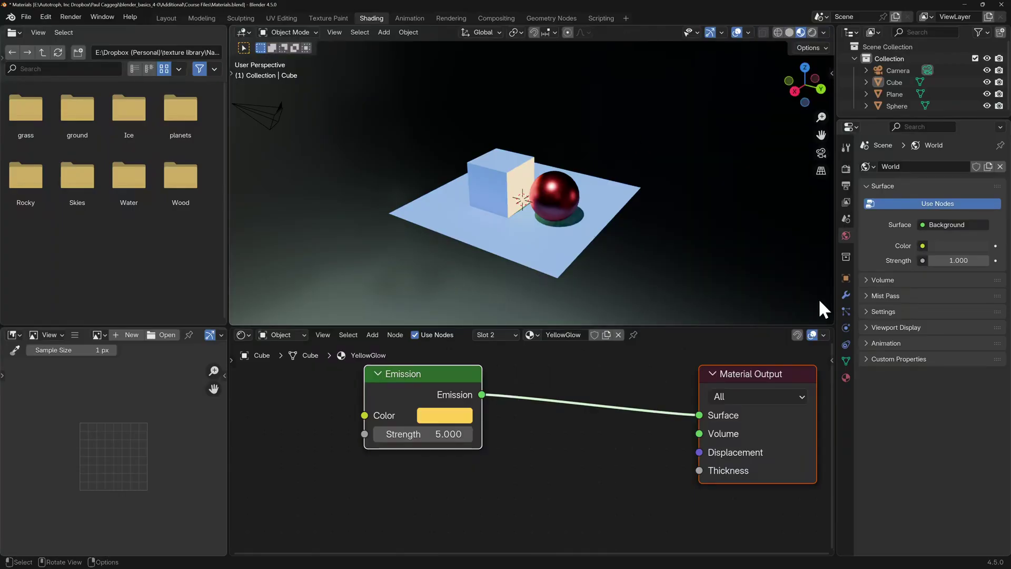
Select the cube's BlueMatte material and raise its Diffuse BSDF roughness to 0.351.
{"action": "left_click", "coordinate": [519, 159]}
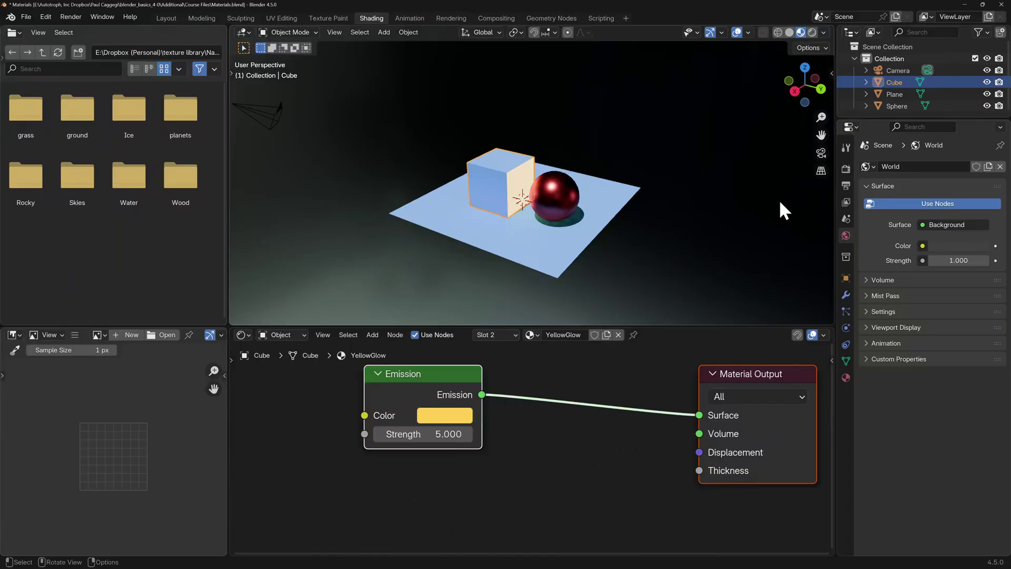
{"action": "left_click", "coordinate": [845, 377]}
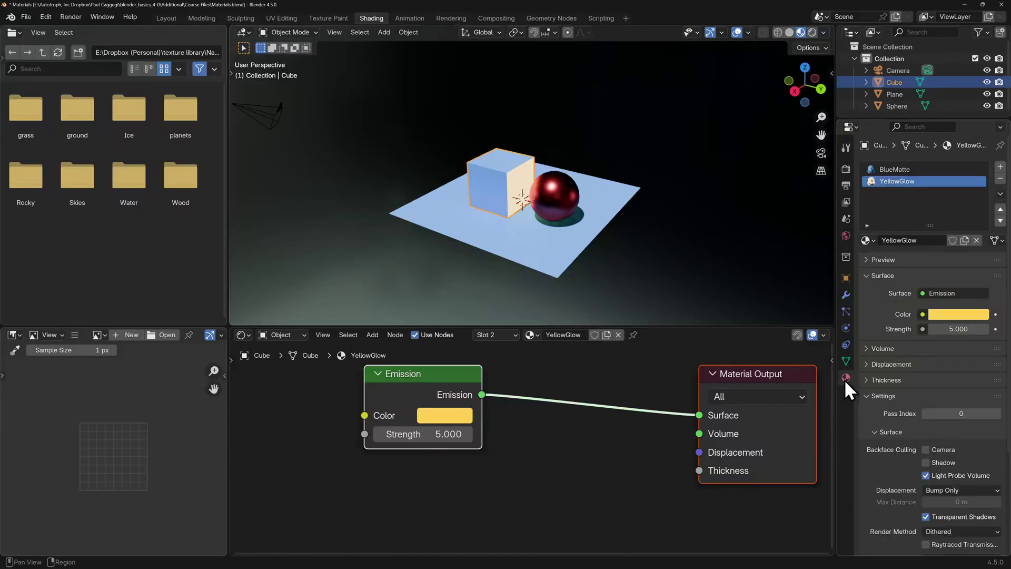
{"action": "left_click", "coordinate": [917, 167]}
{"action": "scroll", "coordinate": [546, 400], "scroll_direction": "down", "scroll_amount": 2}
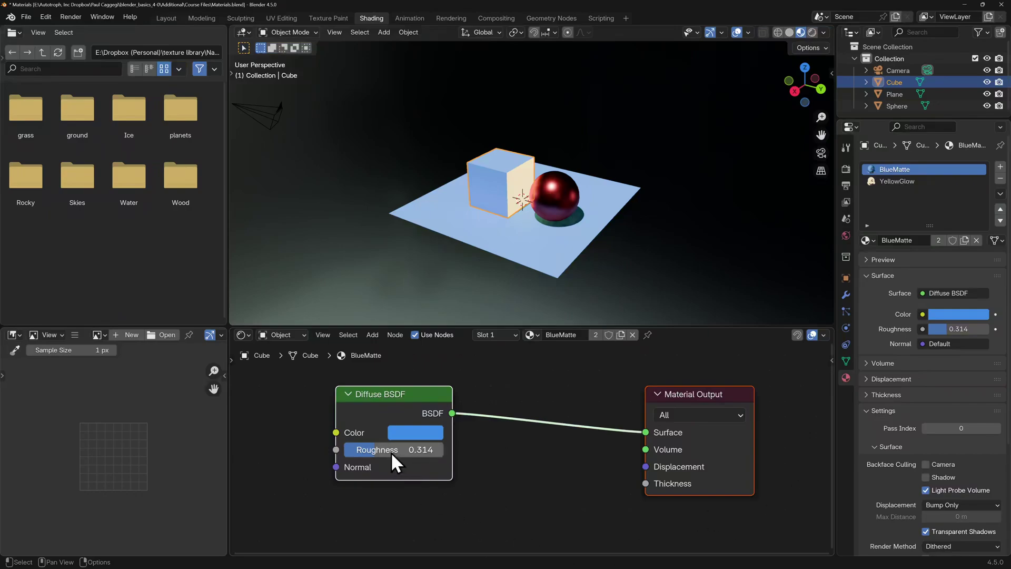
{"action": "left_click_drag", "start_coordinate": [391, 452], "coordinate": [395, 452]}
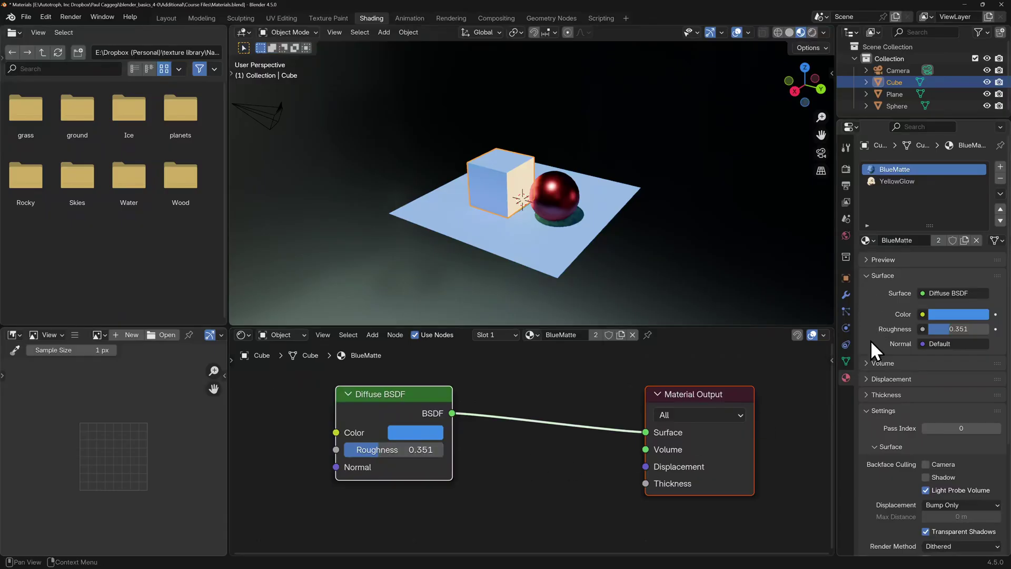
{"action": "scroll", "coordinate": [519, 471], "scroll_direction": "down", "scroll_amount": 3}
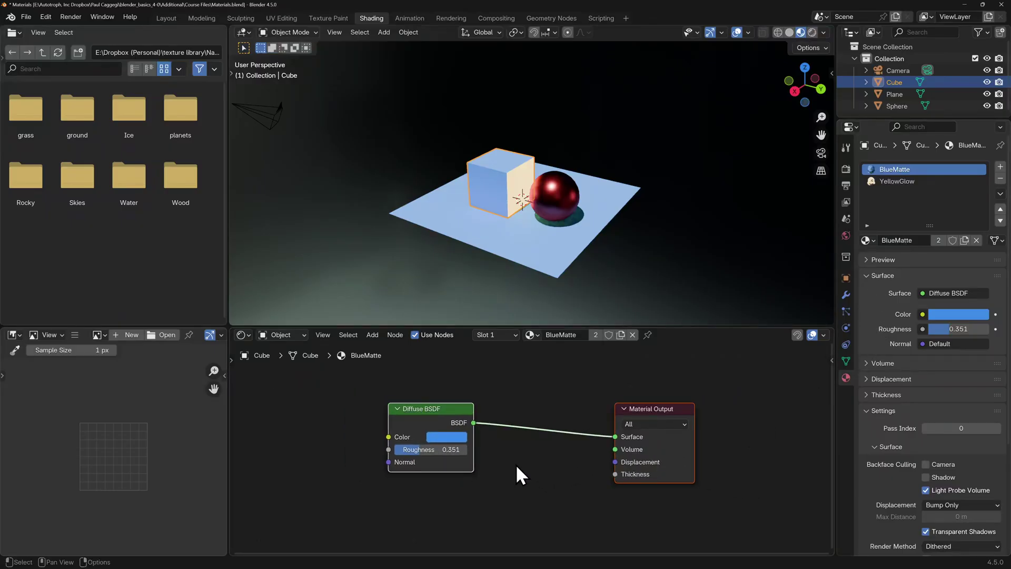
{"action": "middle_click_drag", "start_coordinate": [515, 463], "coordinate": [573, 457]}
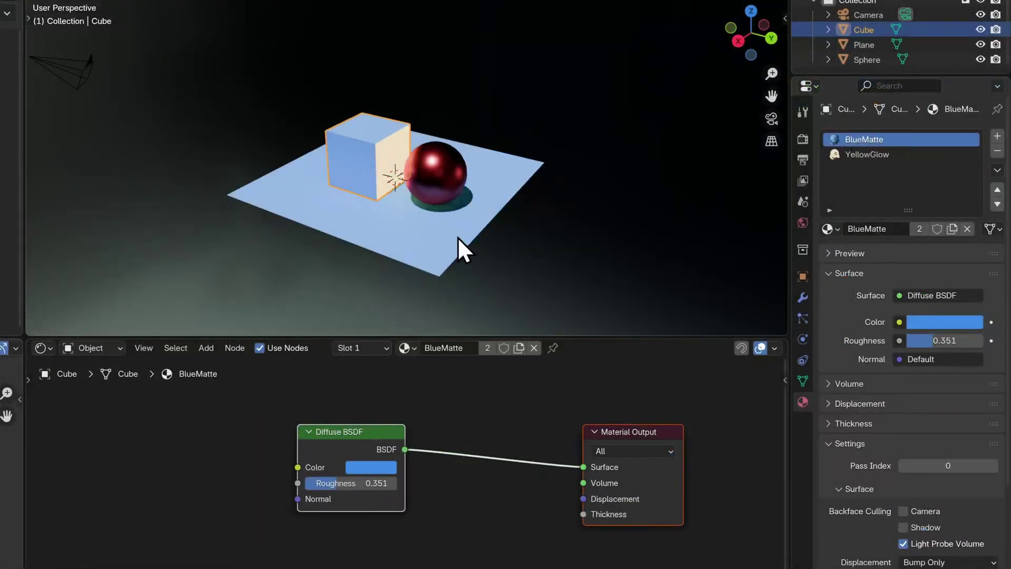
Make the plane's material single-user and rename it 'Floor'.
{"action": "left_click", "coordinate": [456, 237]}
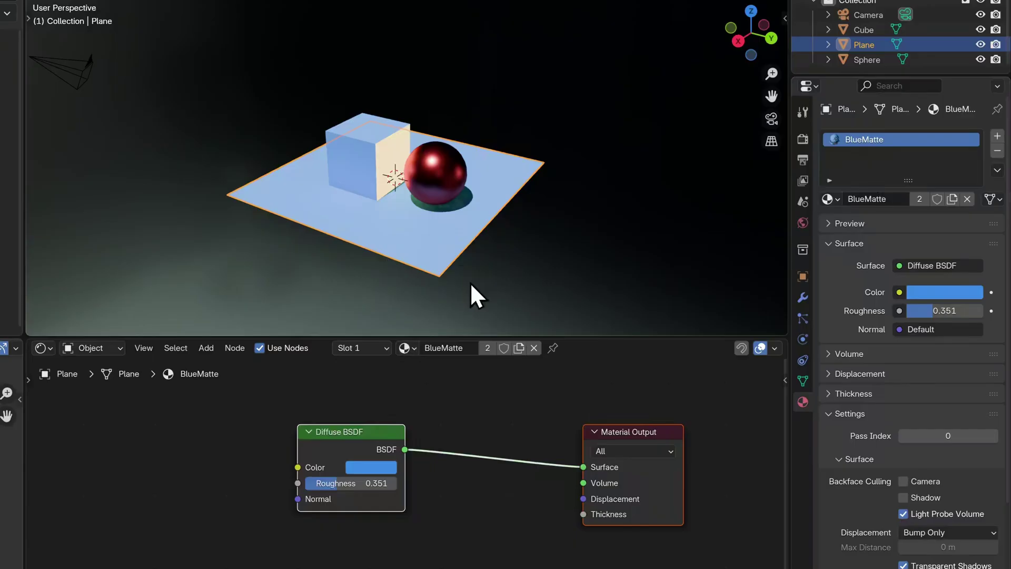
{"action": "left_click", "coordinate": [488, 348]}
{"action": "double_click", "coordinate": [451, 347]}
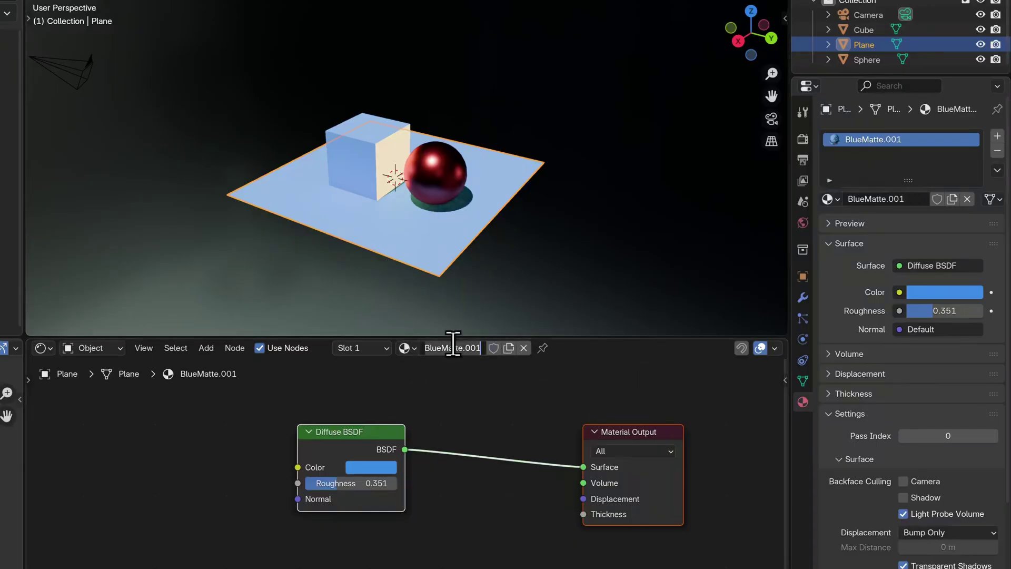
{"action": "key", "text": "ctrl+a"}
{"action": "key", "text": "BackSpace"}
{"action": "type", "text": "Floor"}
{"action": "key", "text": "Return"}
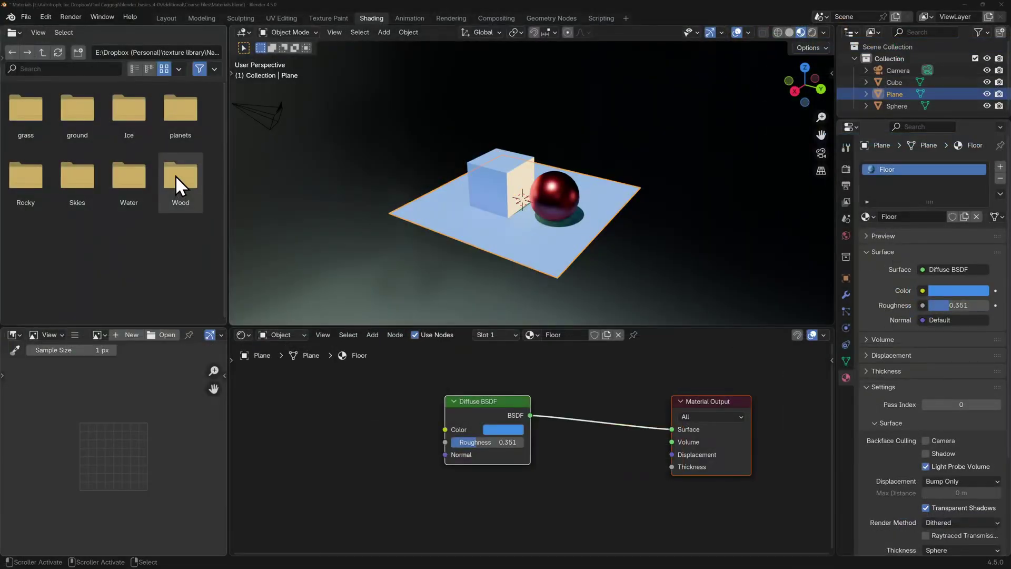
Load x52sTl.jpg from the Wood folder into the image editor and fit it in view.
{"action": "double_click", "coordinate": [179, 175]}
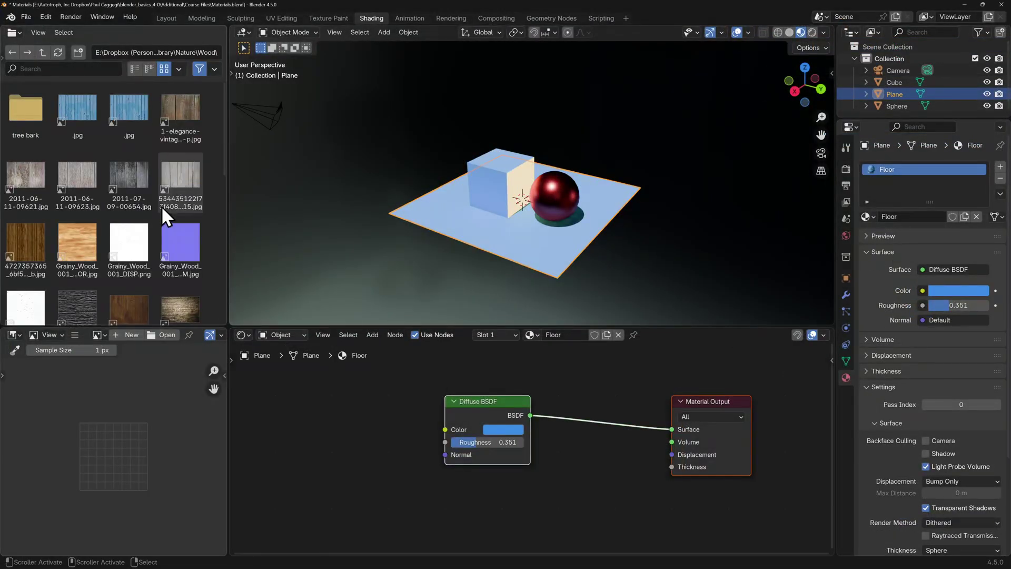
{"action": "scroll", "coordinate": [161, 206], "scroll_direction": "down", "scroll_amount": 3}
{"action": "scroll", "coordinate": [161, 207], "scroll_direction": "down", "scroll_amount": 6}
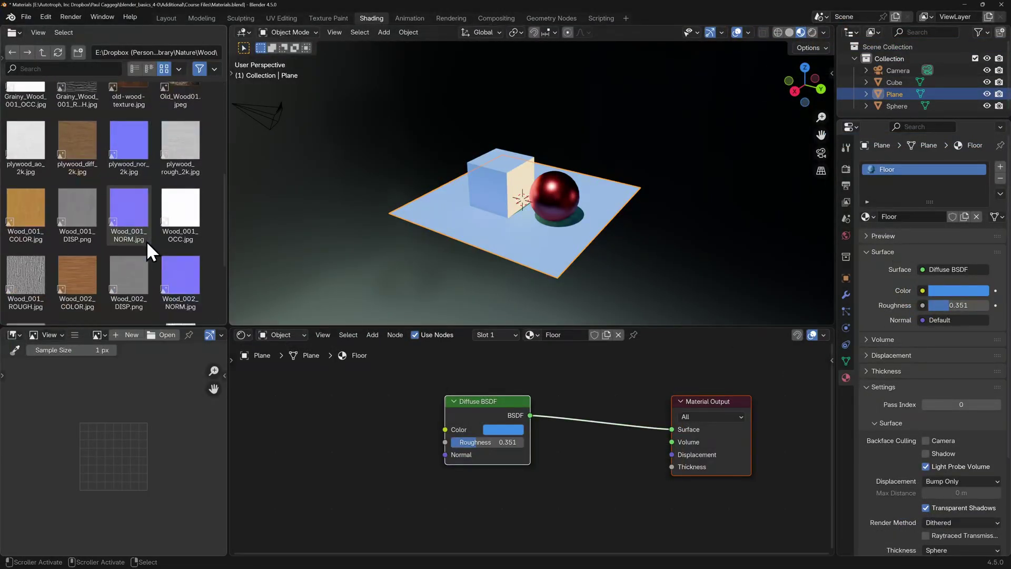
{"action": "scroll", "coordinate": [148, 239], "scroll_direction": "down", "scroll_amount": 3}
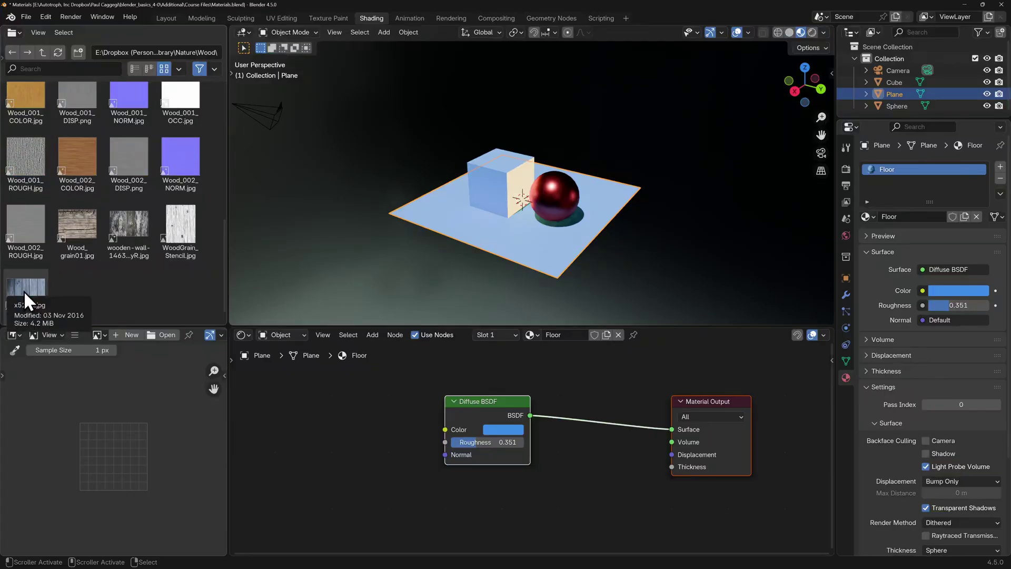
{"action": "left_click_drag", "start_coordinate": [24, 291], "coordinate": [109, 447]}
{"action": "key", "text": "Home"}
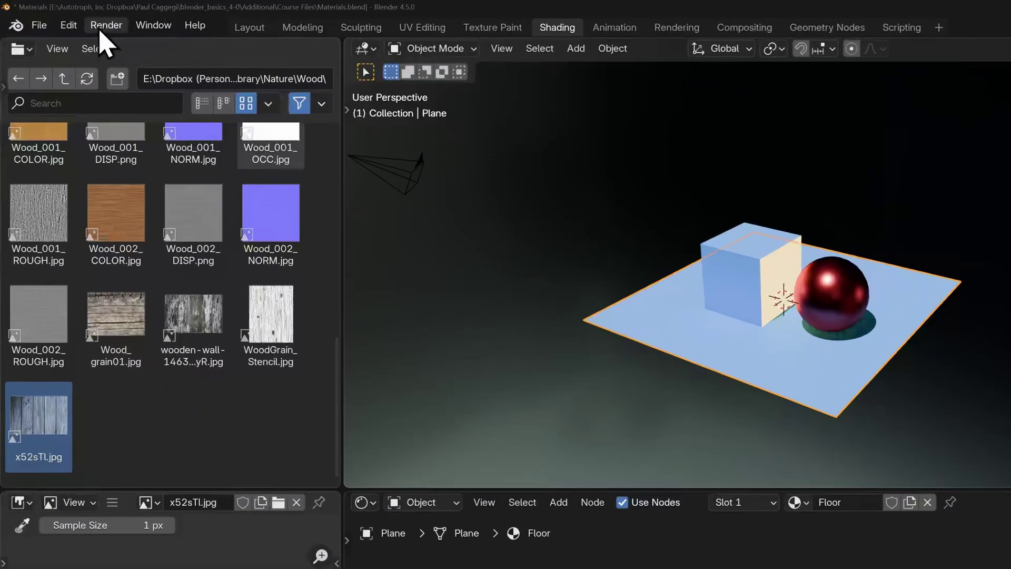
Enable the Node Wrangler add-on in Preferences.
{"action": "left_click", "coordinate": [46, 17]}
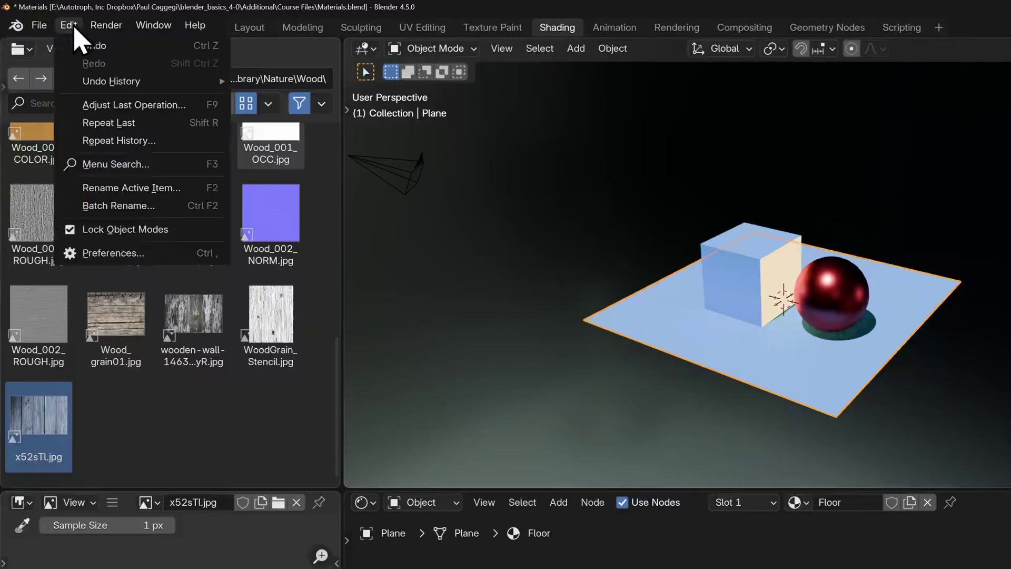
{"action": "left_click", "coordinate": [136, 252]}
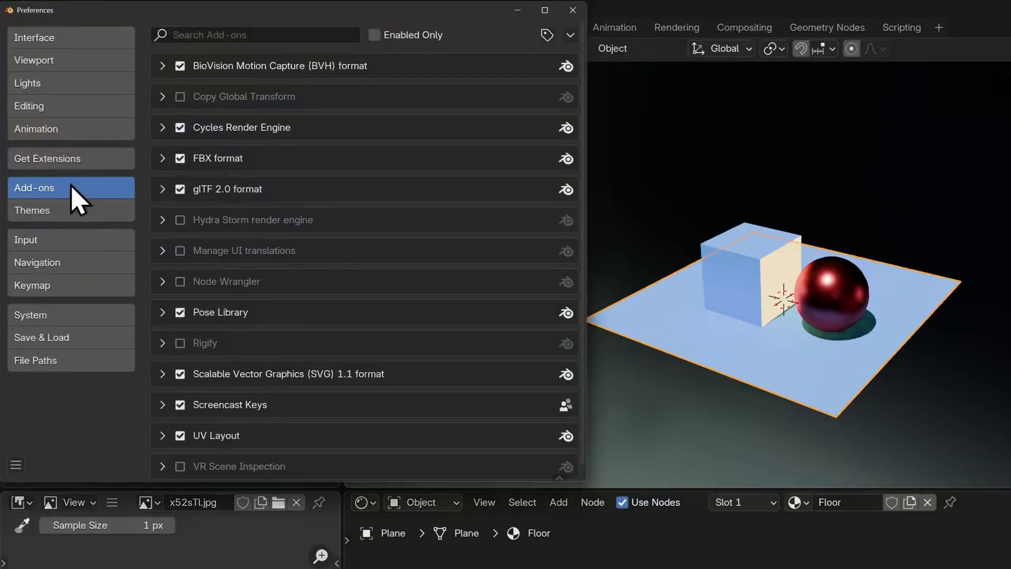
{"action": "left_click", "coordinate": [223, 30]}
{"action": "type", "text": "node"}
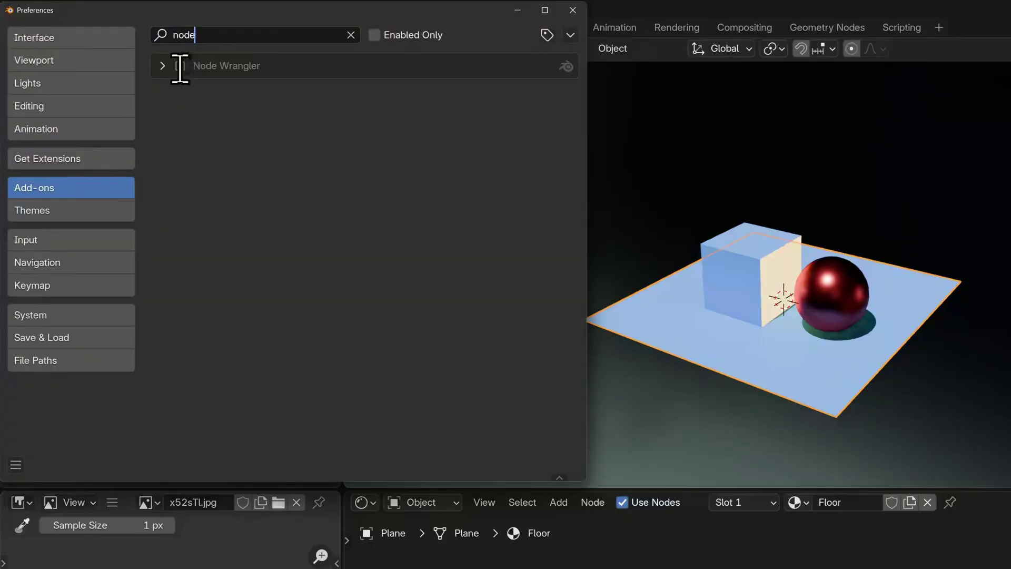
{"action": "left_click", "coordinate": [181, 68]}
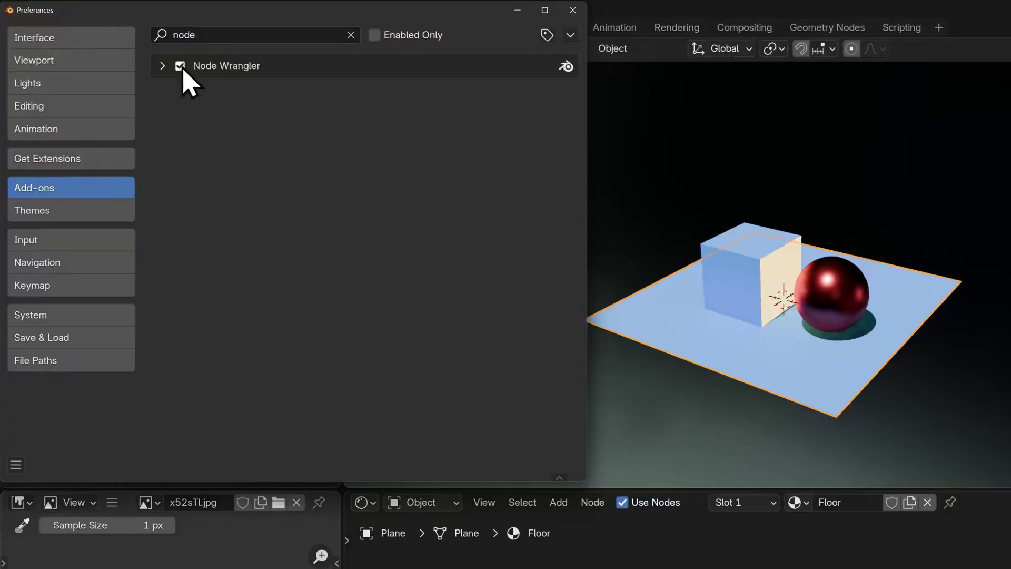
{"action": "left_click", "coordinate": [574, 11]}
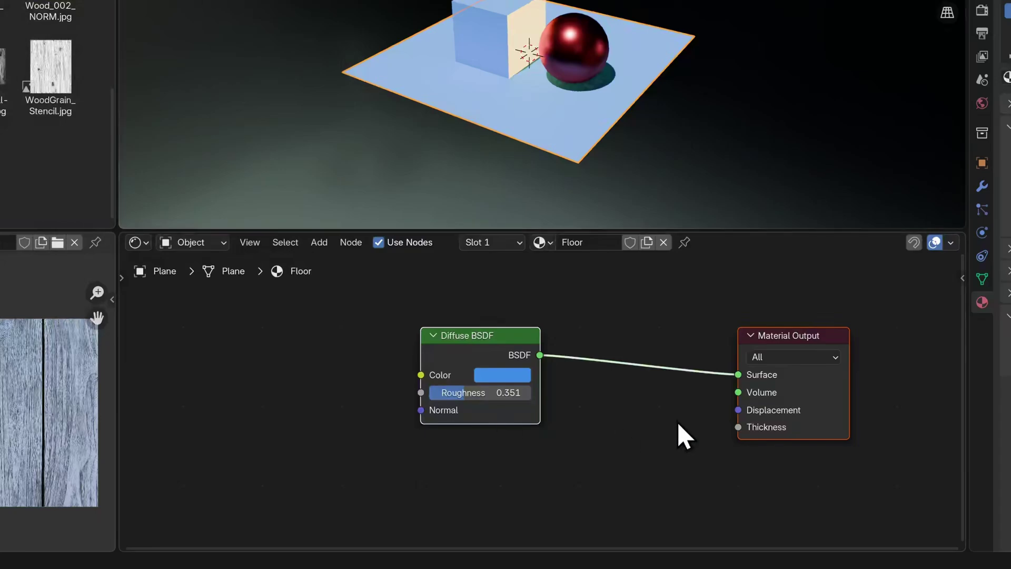
Show the Node Wrangler tools in the node editor's sidebar.
{"action": "key", "text": "n"}
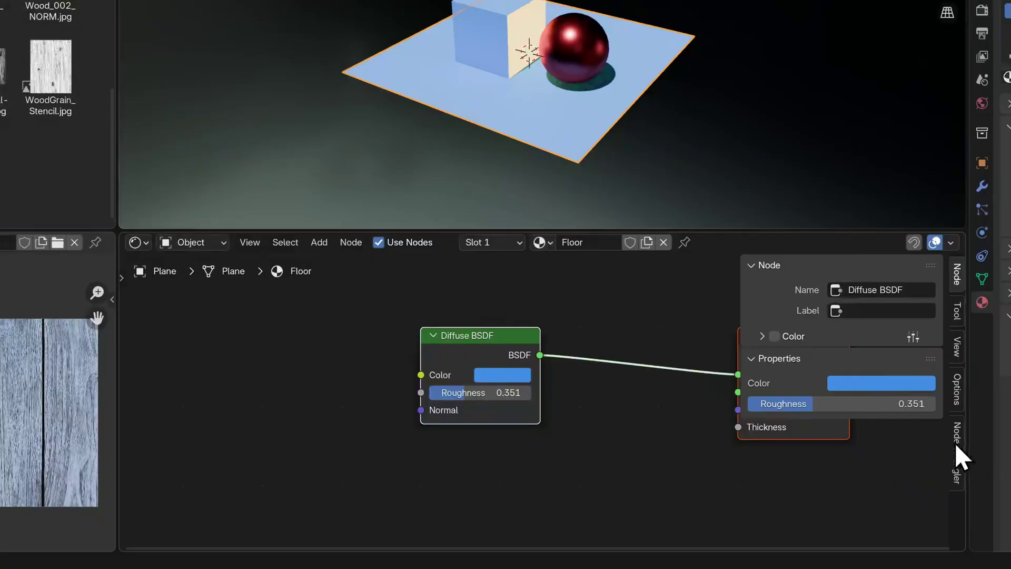
{"action": "left_click", "coordinate": [955, 442]}
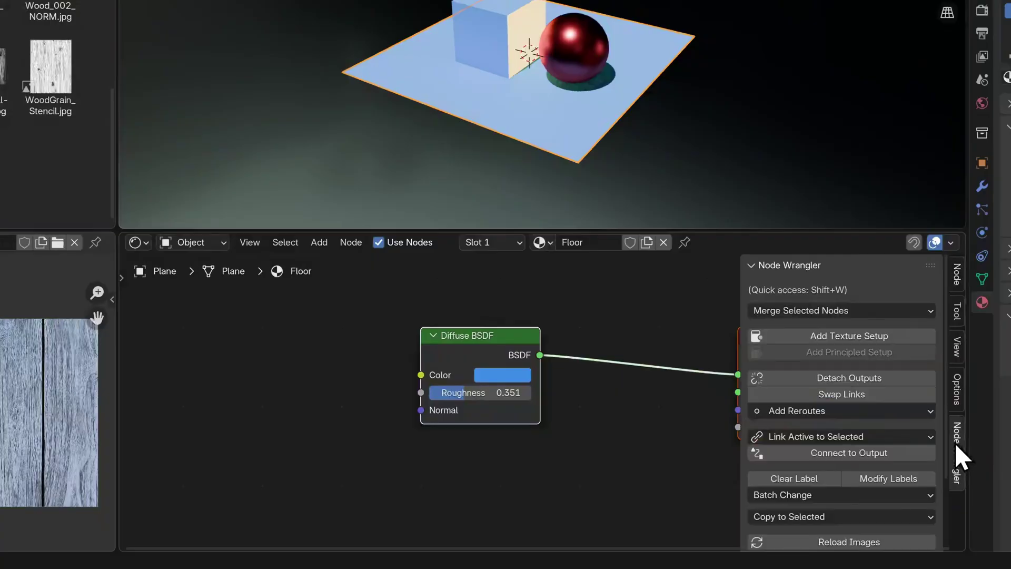
{"action": "scroll", "coordinate": [912, 432], "scroll_direction": "down", "scroll_amount": 4}
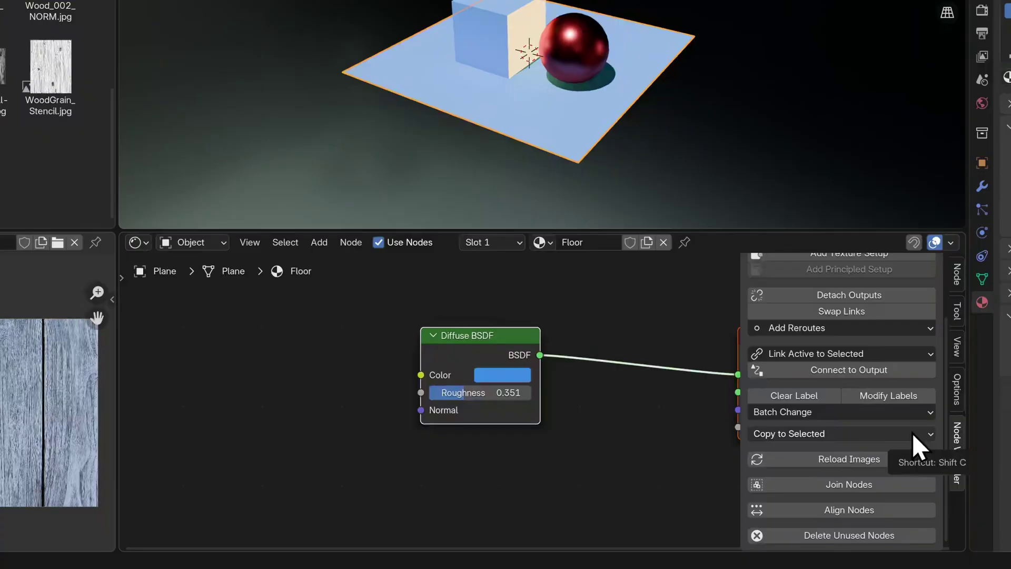
{"action": "scroll", "coordinate": [911, 432], "scroll_direction": "up", "scroll_amount": 4}
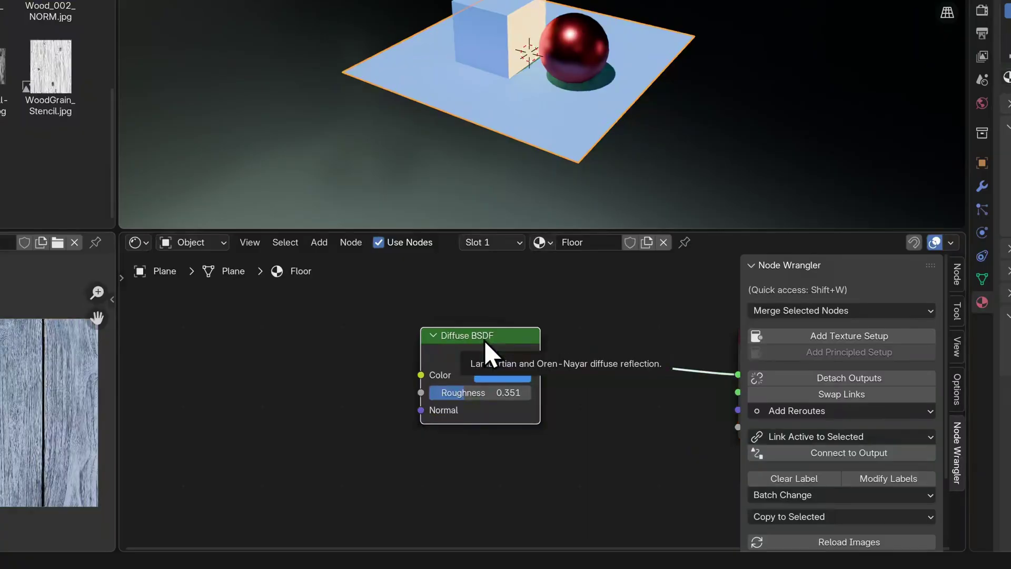
Add Node Wrangler's texture setup (Ctrl+T) to the Diffuse BSDF and move Material Output beside it.
{"action": "key", "text": "ctrl+t"}
{"action": "key", "text": "Home"}
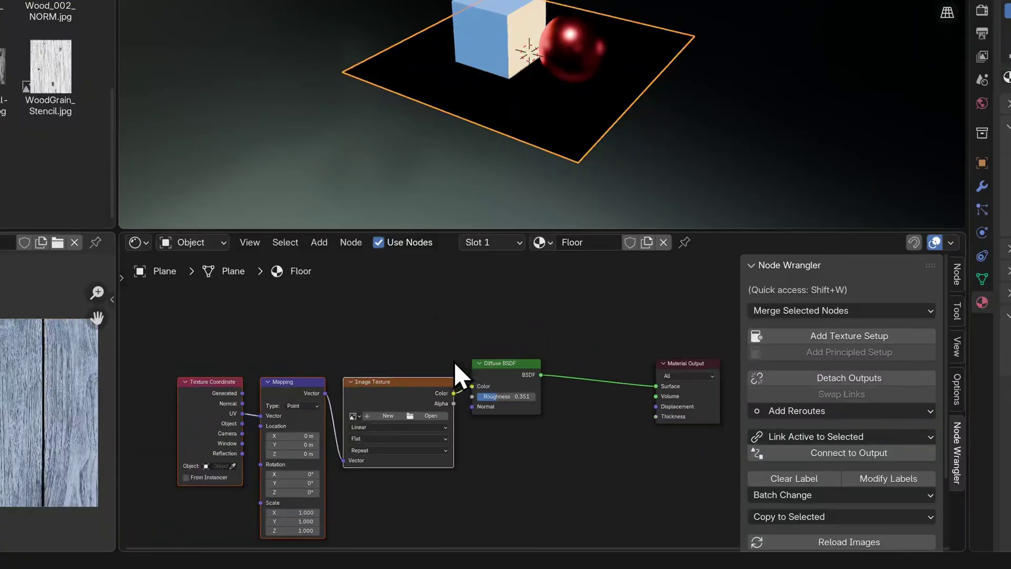
{"action": "middle_click_drag", "start_coordinate": [377, 359], "coordinate": [371, 323]}
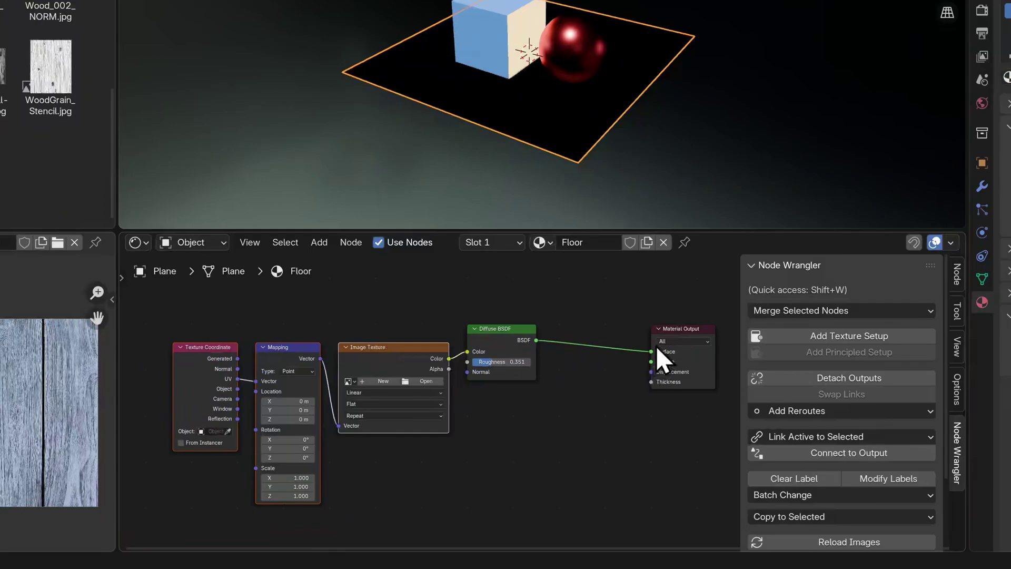
{"action": "left_click", "coordinate": [683, 329]}
{"action": "key", "text": "g"}
{"action": "left_click", "coordinate": [598, 346]}
Load x52sTl.jpg into the Image Texture node so the plane shows wood planks.
{"action": "key", "text": "Home"}
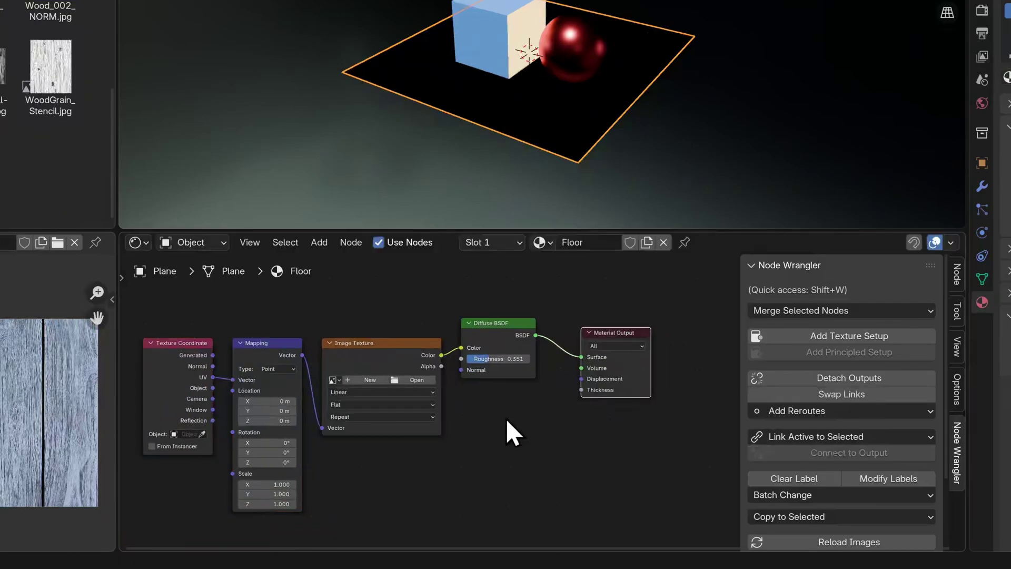
{"action": "middle_click_drag", "start_coordinate": [507, 419], "coordinate": [594, 418]}
{"action": "scroll", "coordinate": [532, 433], "scroll_direction": "up", "scroll_amount": 3}
{"action": "scroll", "coordinate": [594, 419], "scroll_direction": "up", "scroll_amount": 1}
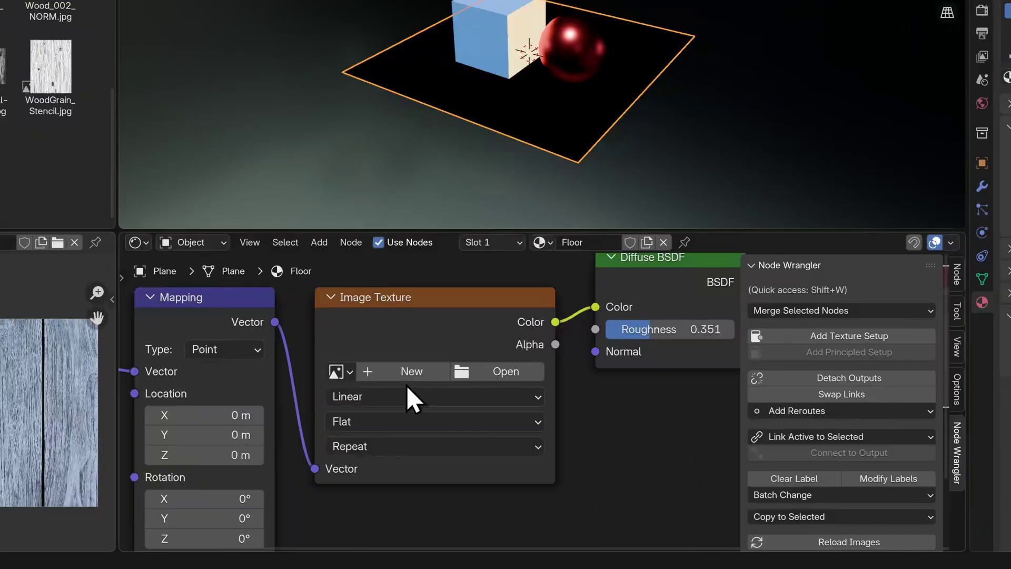
{"action": "left_click", "coordinate": [343, 373]}
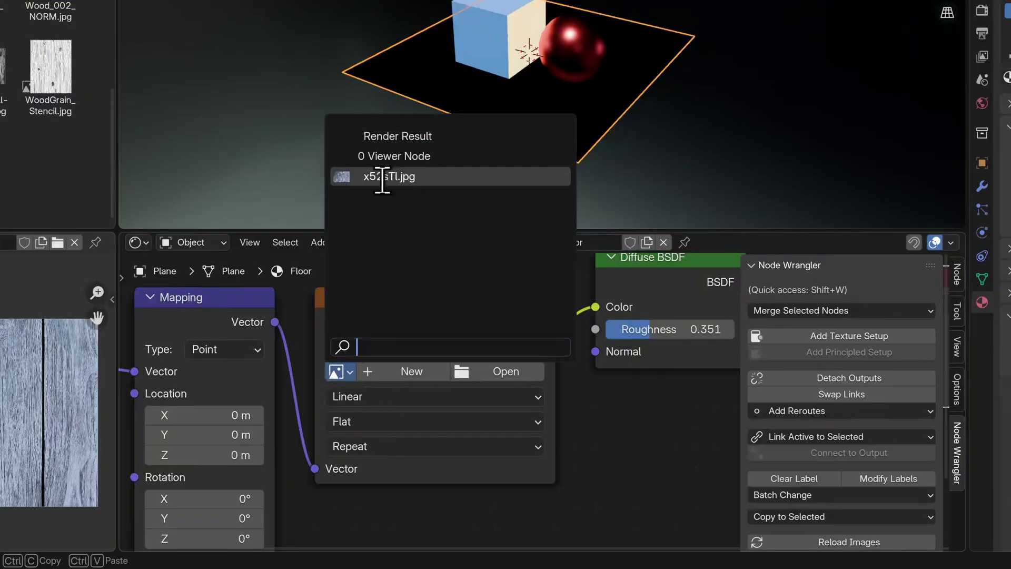
{"action": "left_click", "coordinate": [463, 178]}
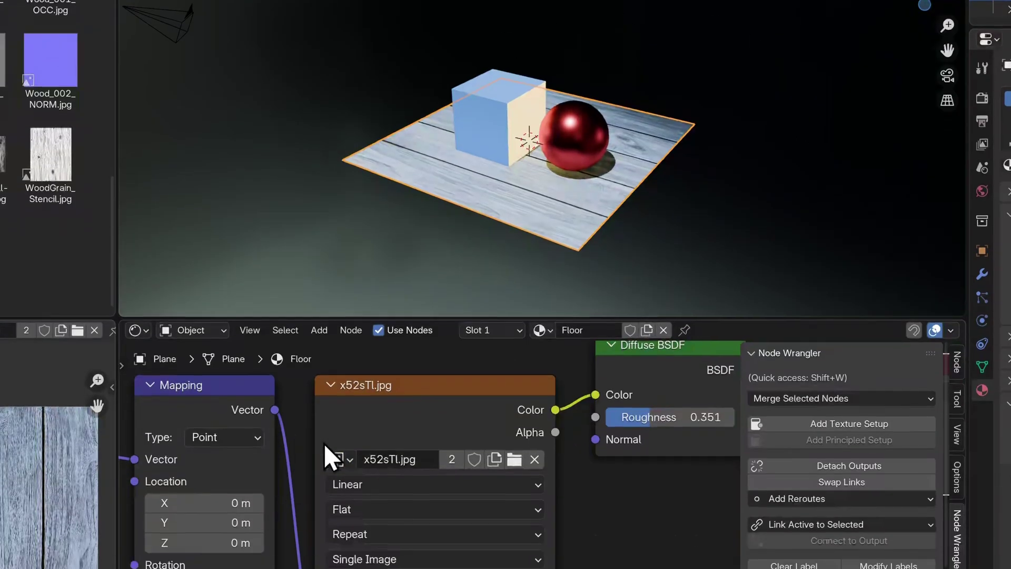
Connect the Texture Coordinate UV output to the Mapping node's Vector input.
{"action": "scroll", "coordinate": [295, 490], "scroll_direction": "down", "scroll_amount": 3}
{"action": "middle_click_drag", "start_coordinate": [223, 496], "coordinate": [329, 469]}
{"action": "middle_click_drag", "start_coordinate": [329, 379], "coordinate": [355, 360]}
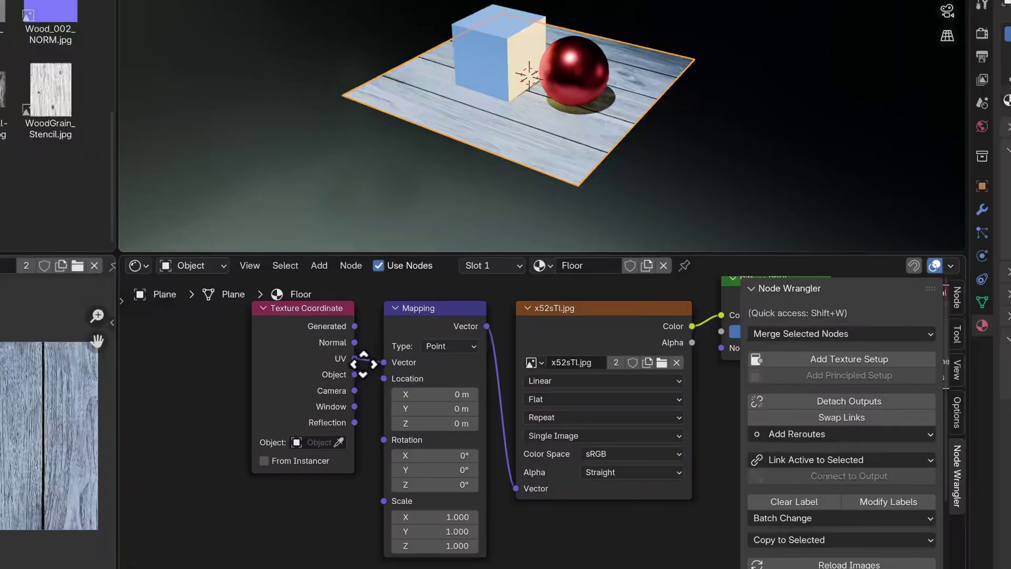
{"action": "left_click_drag", "start_coordinate": [356, 360], "coordinate": [384, 363]}
{"action": "left_click", "coordinate": [254, 330]}
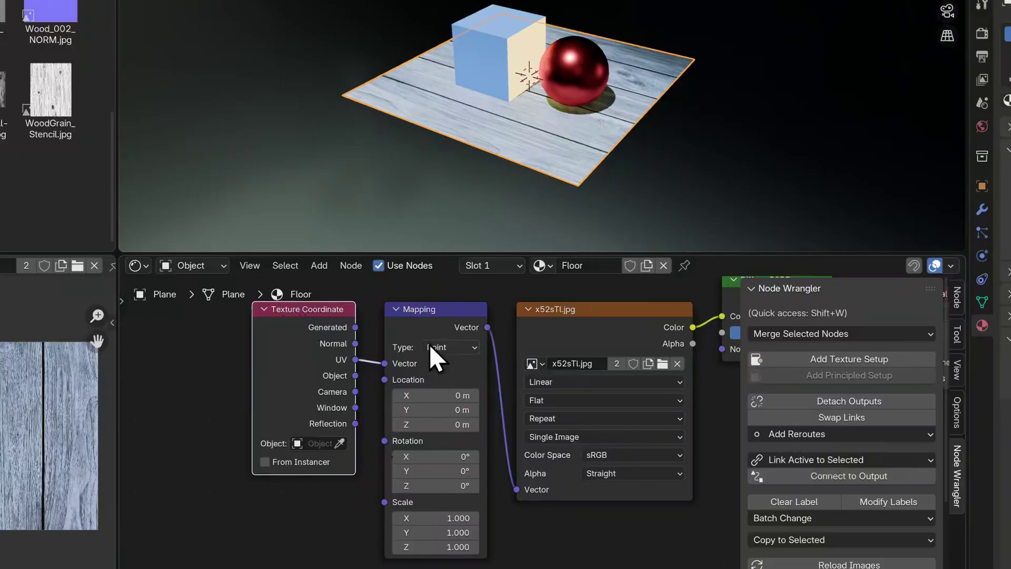
Test Mapping location X, rotation Z and X scale 4, then return them to defaults.
{"action": "left_click", "coordinate": [439, 322]}
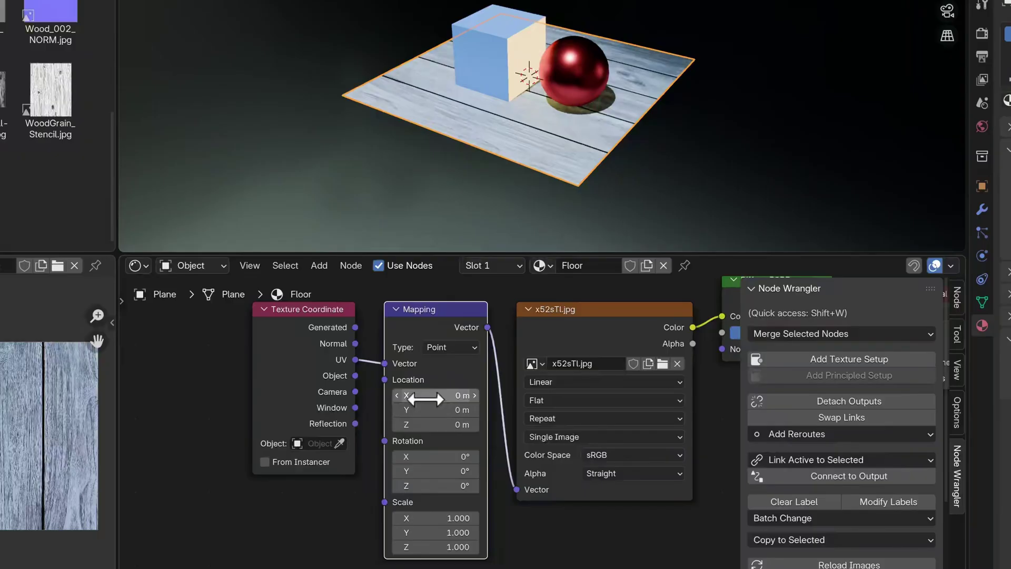
{"action": "left_click_drag", "start_coordinate": [459, 395], "coordinate": [428, 400]}
{"action": "key", "text": "BackSpace"}
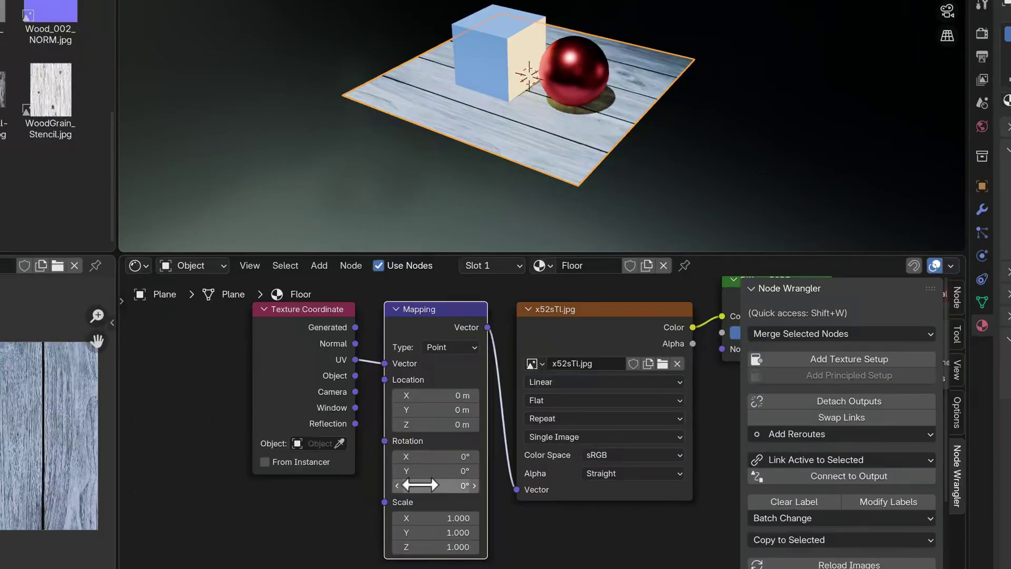
{"action": "left_click_drag", "start_coordinate": [416, 485], "coordinate": [460, 485]}
{"action": "key", "text": "BackSpace"}
{"action": "double_click", "coordinate": [418, 518]}
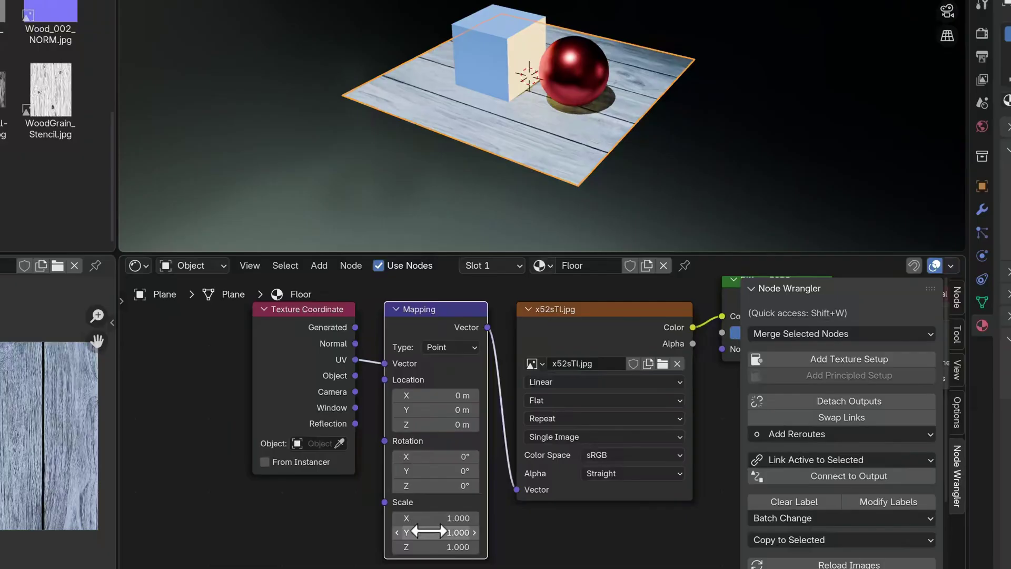
{"action": "type", "text": "4"}
{"action": "key", "text": "Return"}
{"action": "left_click_drag", "start_coordinate": [437, 518], "coordinate": [400, 518]}
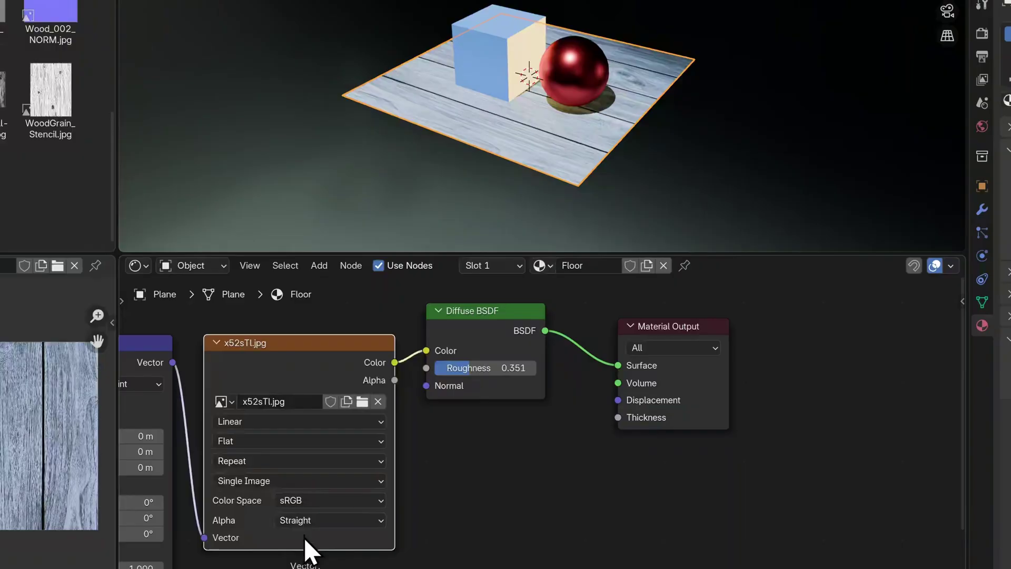
Check the Diffuse BSDF (roughness 0.351) and Material Output nodes.
{"action": "left_click", "coordinate": [433, 392]}
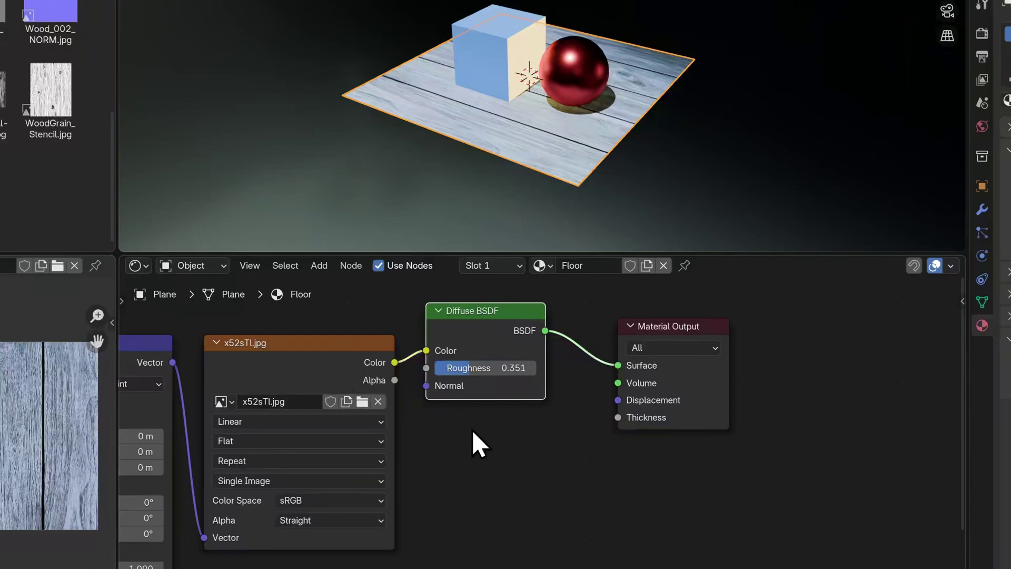
{"action": "left_click", "coordinate": [668, 327]}
{"action": "middle_click_drag", "start_coordinate": [693, 441], "coordinate": [580, 495]}
{"action": "scroll", "coordinate": [580, 494], "scroll_direction": "up", "scroll_amount": 1}
{"action": "scroll", "coordinate": [581, 494], "scroll_direction": "up", "scroll_amount": 1}
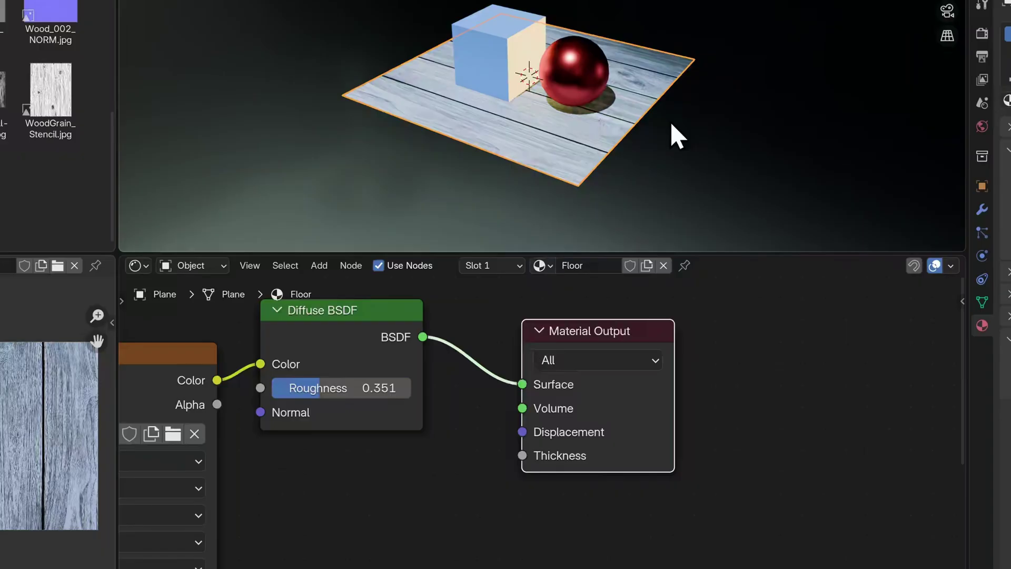
Move the Diffuse BSDF and Material Output nodes further right.
{"action": "scroll", "coordinate": [591, 339], "scroll_direction": "down", "scroll_amount": 3}
{"action": "left_click_drag", "start_coordinate": [677, 290], "coordinate": [438, 442]}
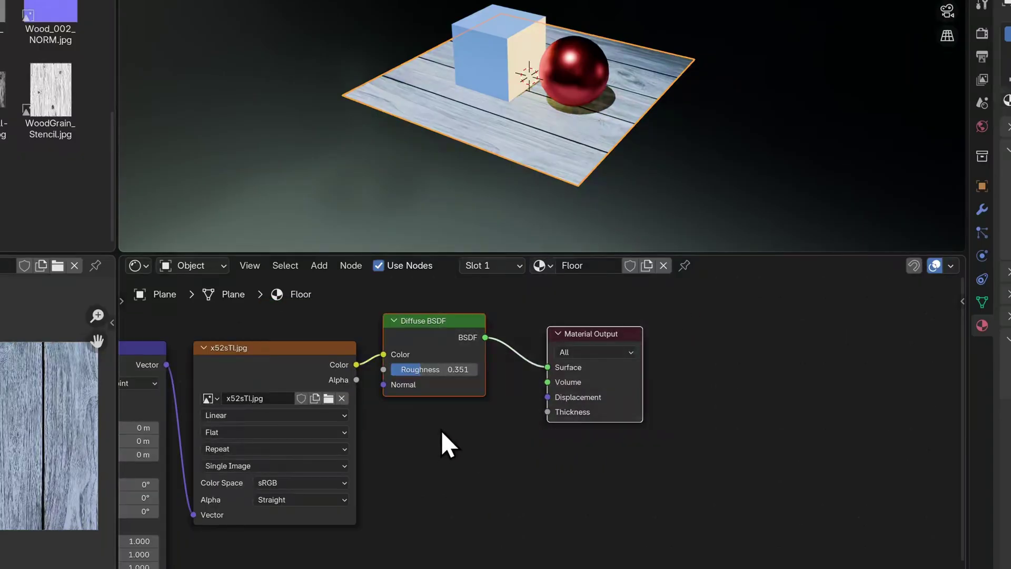
{"action": "key", "text": "g"}
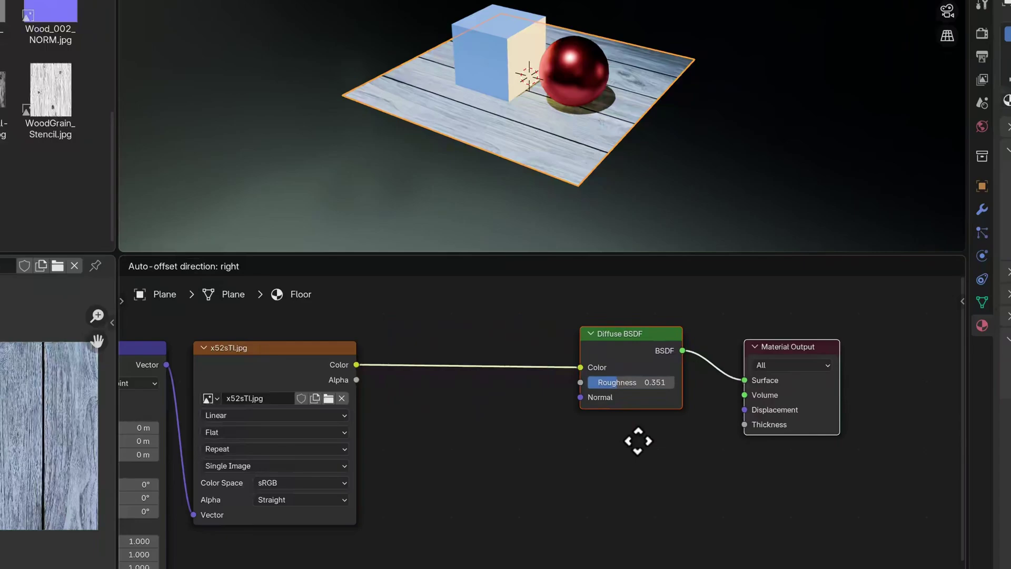
{"action": "left_click", "coordinate": [643, 443]}
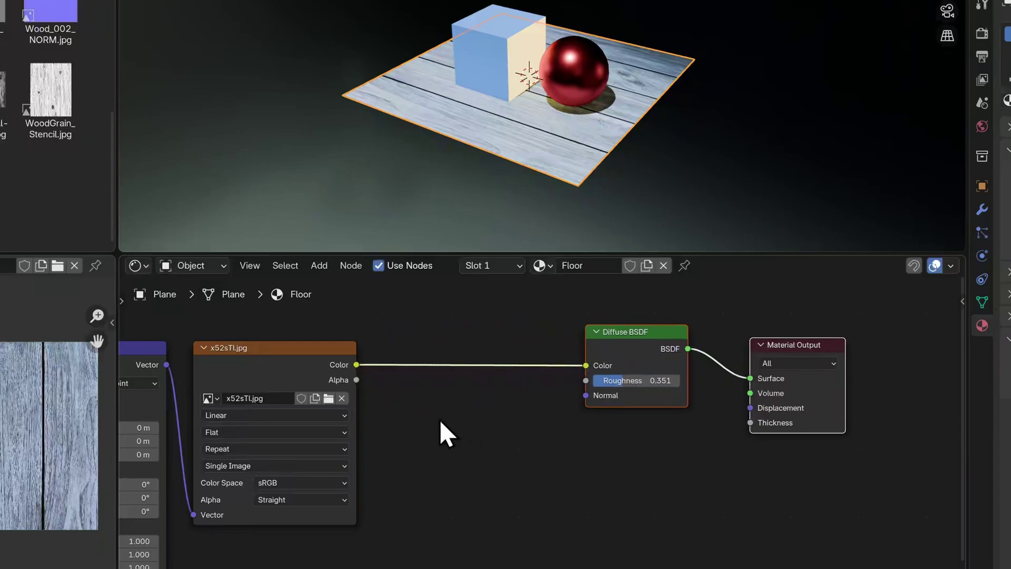
Insert a Mix Color node on the link from the wood image to Diffuse colour.
{"action": "key", "text": "shift+a"}
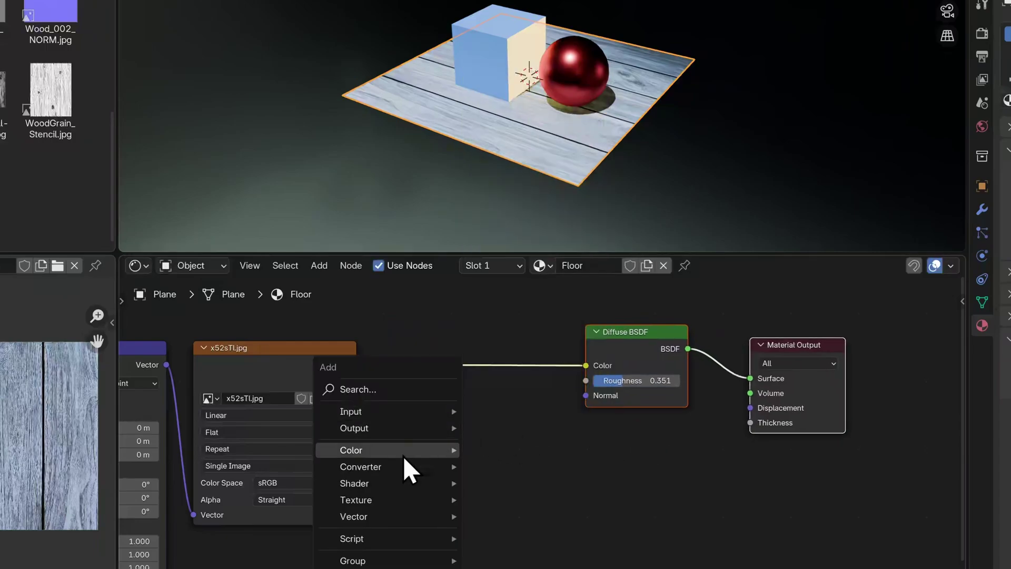
{"action": "mouse_move", "coordinate": [394, 450]}
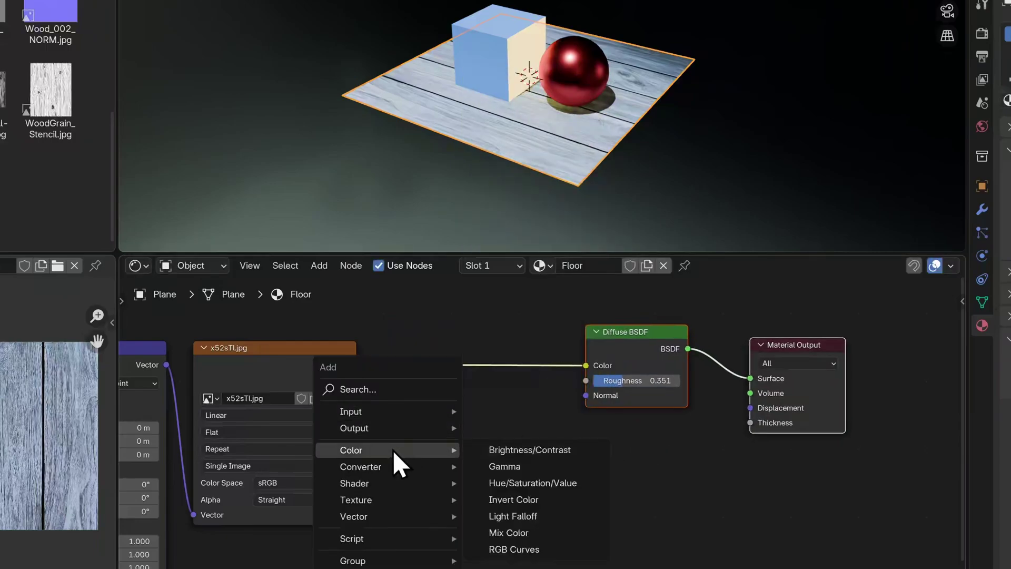
{"action": "left_click", "coordinate": [542, 530]}
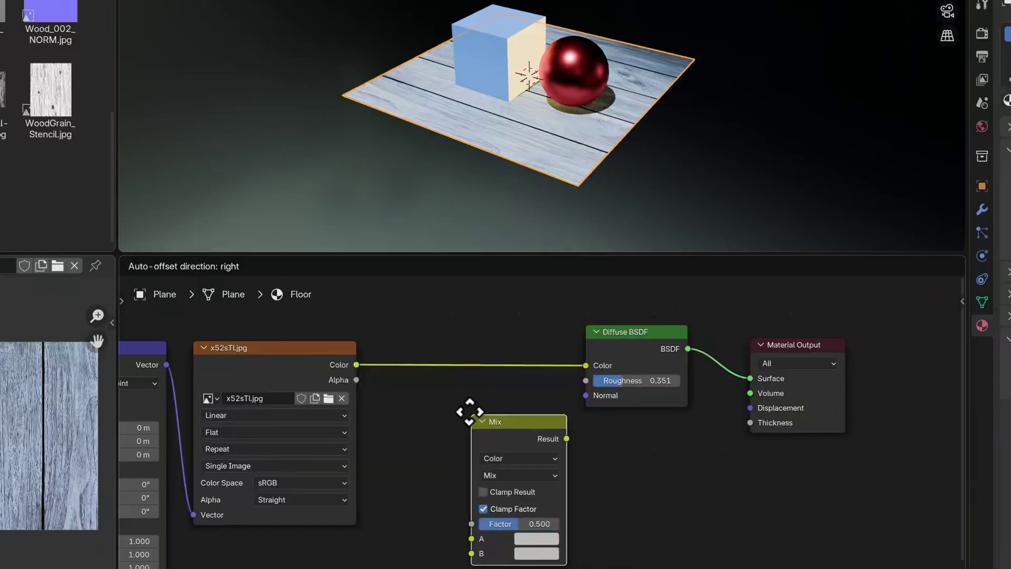
{"action": "left_click", "coordinate": [441, 313]}
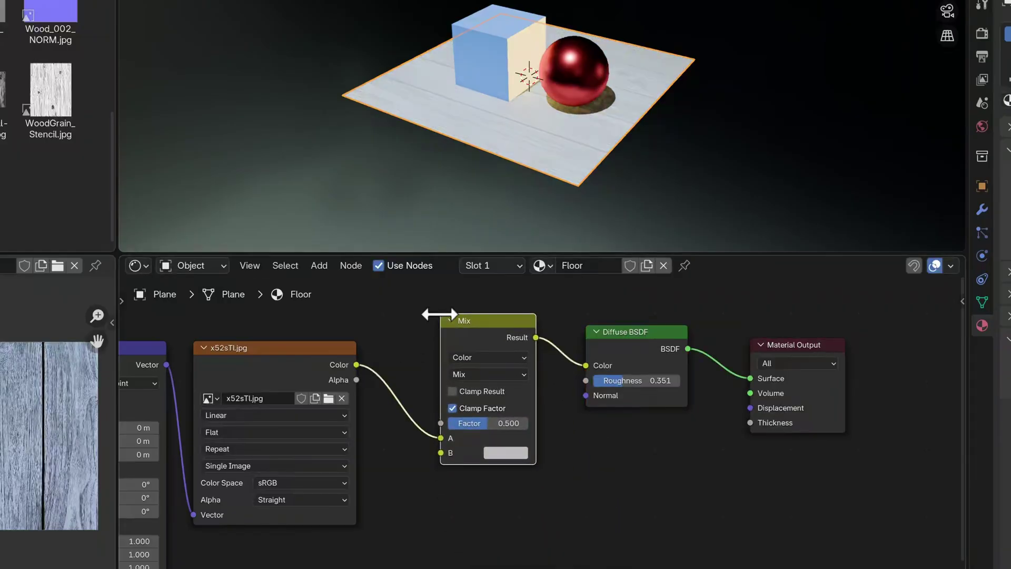
{"action": "scroll", "coordinate": [392, 325], "scroll_direction": "up", "scroll_amount": 1}
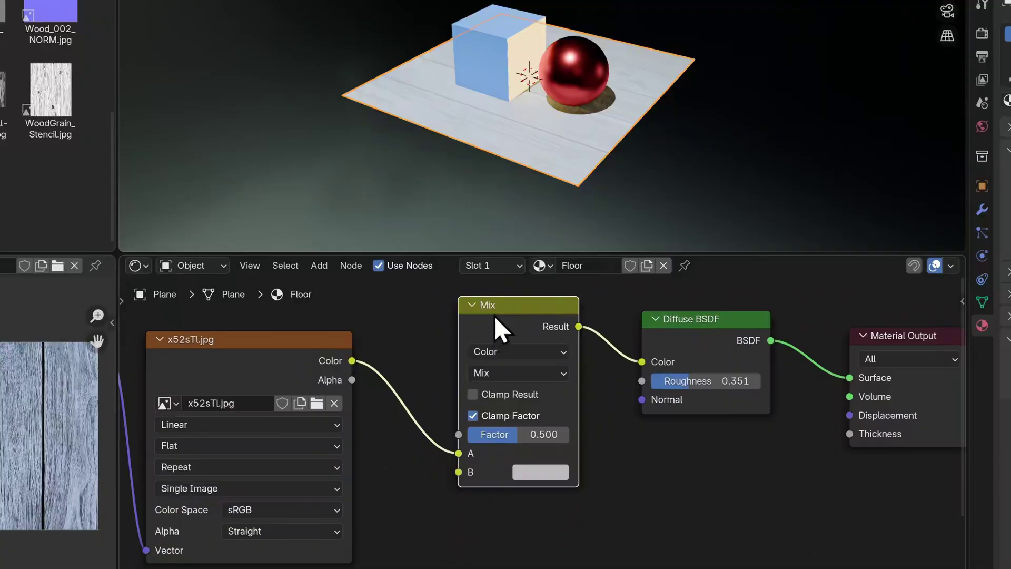
{"action": "left_click_drag", "start_coordinate": [494, 315], "coordinate": [450, 343]}
{"action": "left_click_drag", "start_coordinate": [690, 322], "coordinate": [669, 361]}
{"action": "scroll", "coordinate": [452, 379], "scroll_direction": "up", "scroll_amount": 1}
{"action": "middle_click_drag", "start_coordinate": [453, 378], "coordinate": [489, 362]}
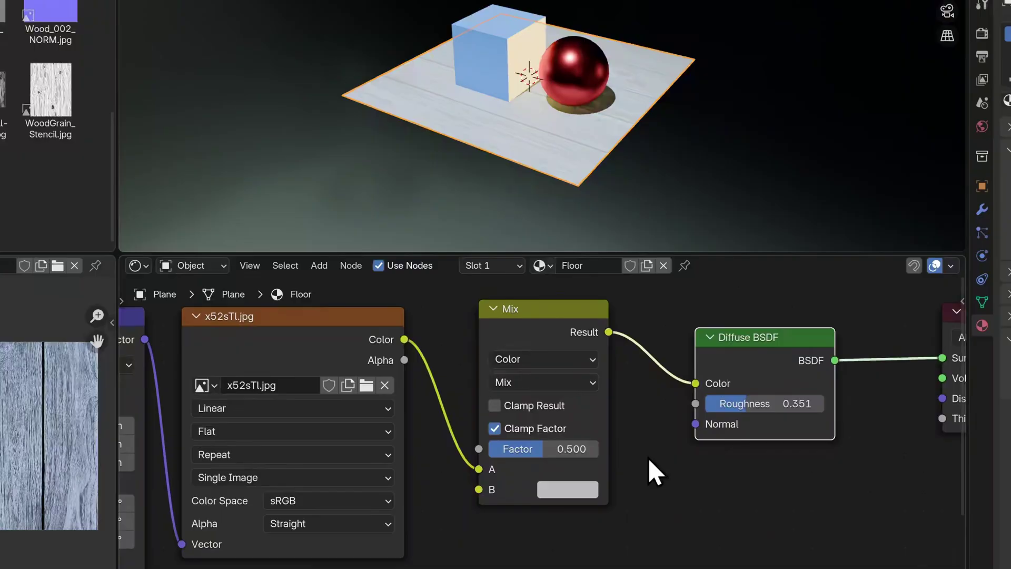
Set the Mix node's B colour to a dark brown.
{"action": "left_click", "coordinate": [569, 489]}
{"action": "left_click_drag", "start_coordinate": [642, 251], "coordinate": [594, 295]}
{"action": "left_click_drag", "start_coordinate": [704, 228], "coordinate": [705, 259]}
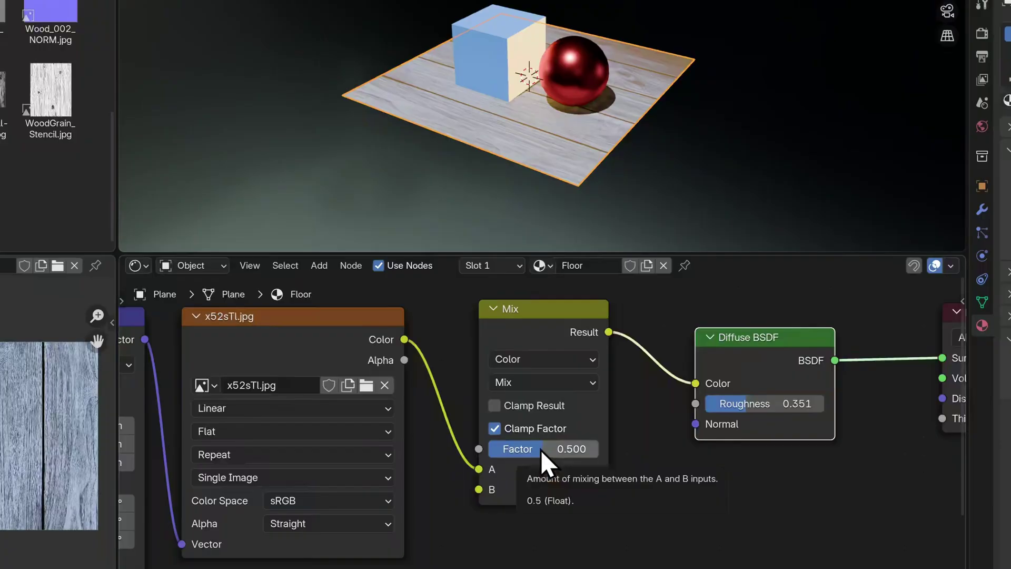
Set the mix factor to 0.5 after trying 0 and 1.
{"action": "left_click_drag", "start_coordinate": [540, 450], "coordinate": [485, 450]}
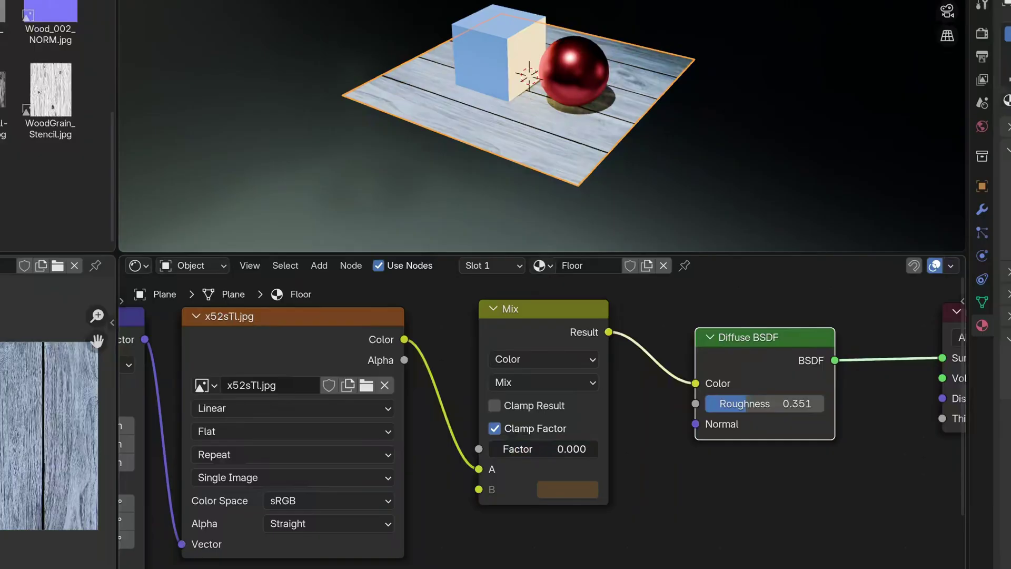
{"action": "left_click_drag", "start_coordinate": [505, 448], "coordinate": [599, 449]}
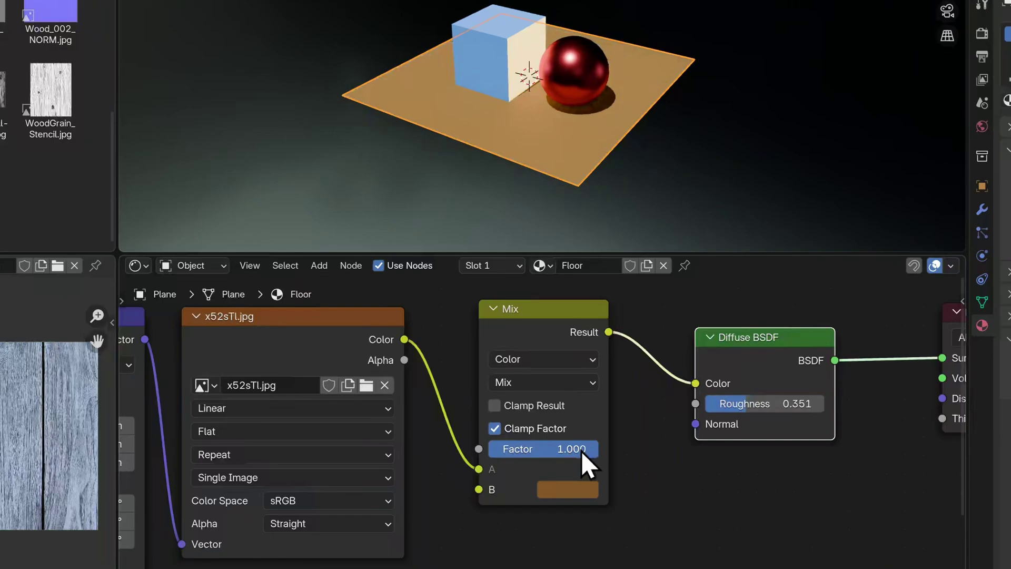
{"action": "left_click", "coordinate": [581, 450]}
{"action": "type", "text": "0.5"}
{"action": "key", "text": "Return"}
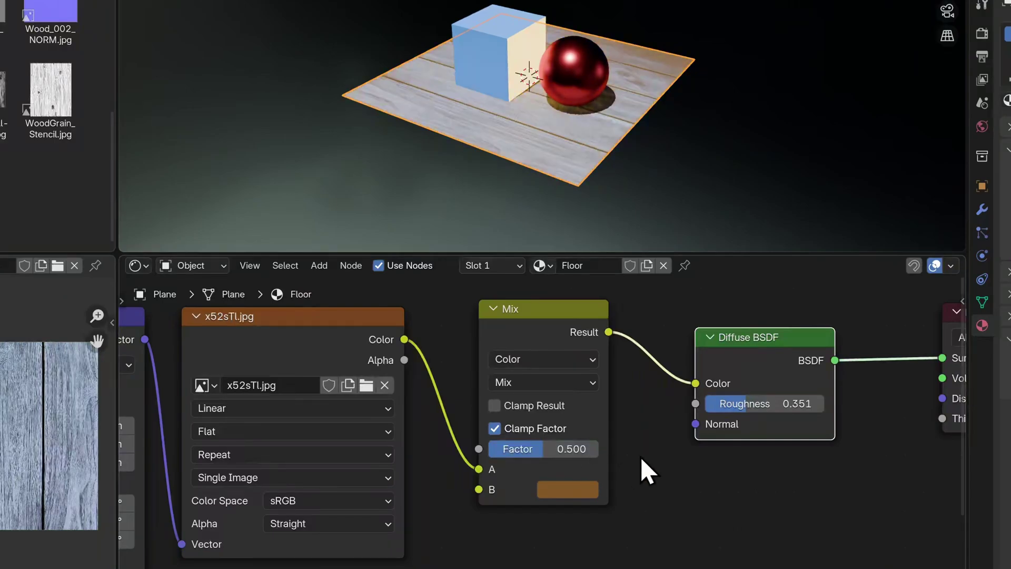
Set the Mix node to Multiply at factor 1.000, then select the Multiply, Diffuse BSDF and Material Output nodes.
{"action": "left_click", "coordinate": [592, 384]}
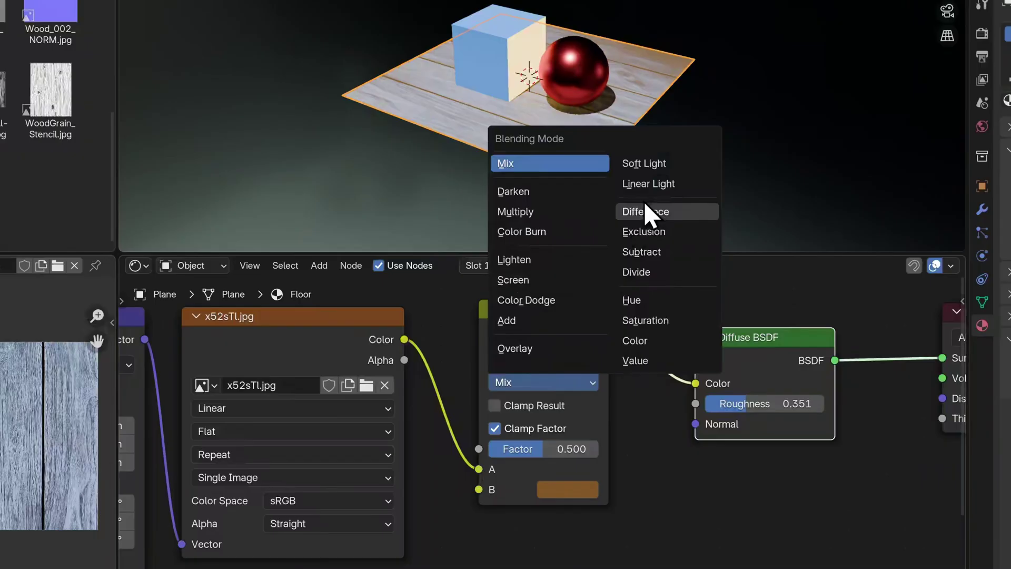
{"action": "left_click", "coordinate": [572, 209]}
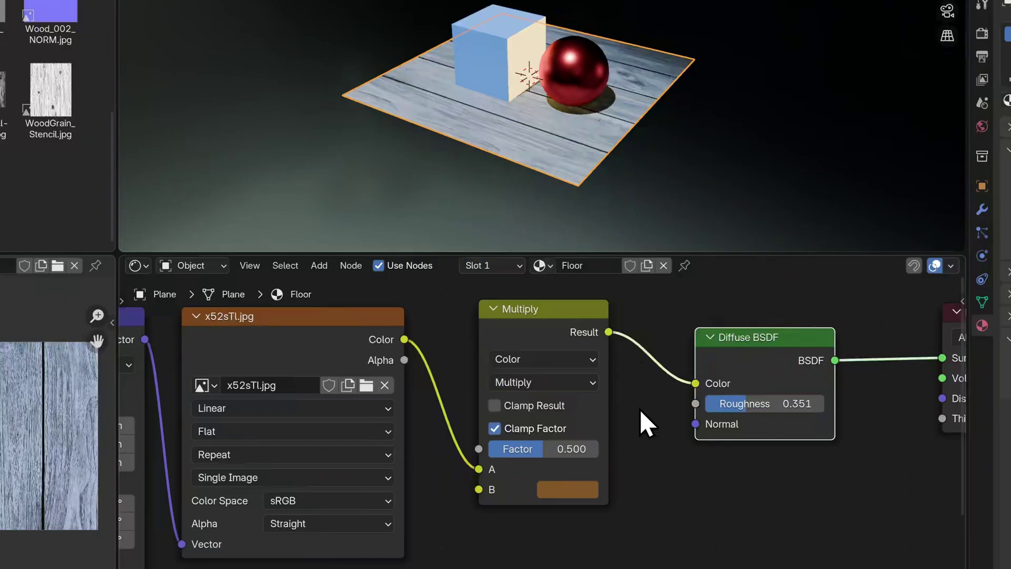
{"action": "left_click_drag", "start_coordinate": [542, 450], "coordinate": [598, 450]}
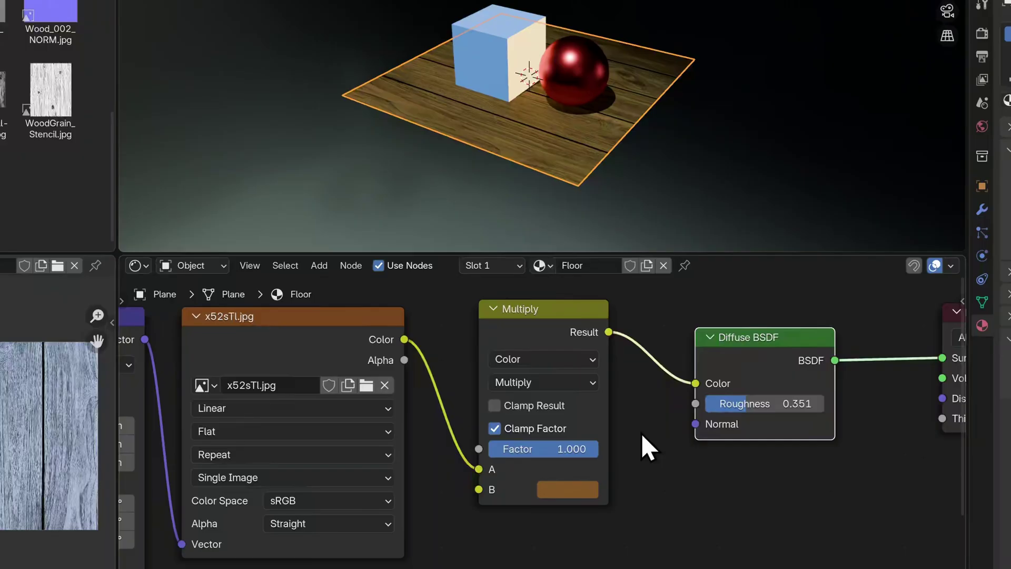
{"action": "scroll", "coordinate": [658, 369], "scroll_direction": "down", "scroll_amount": 3}
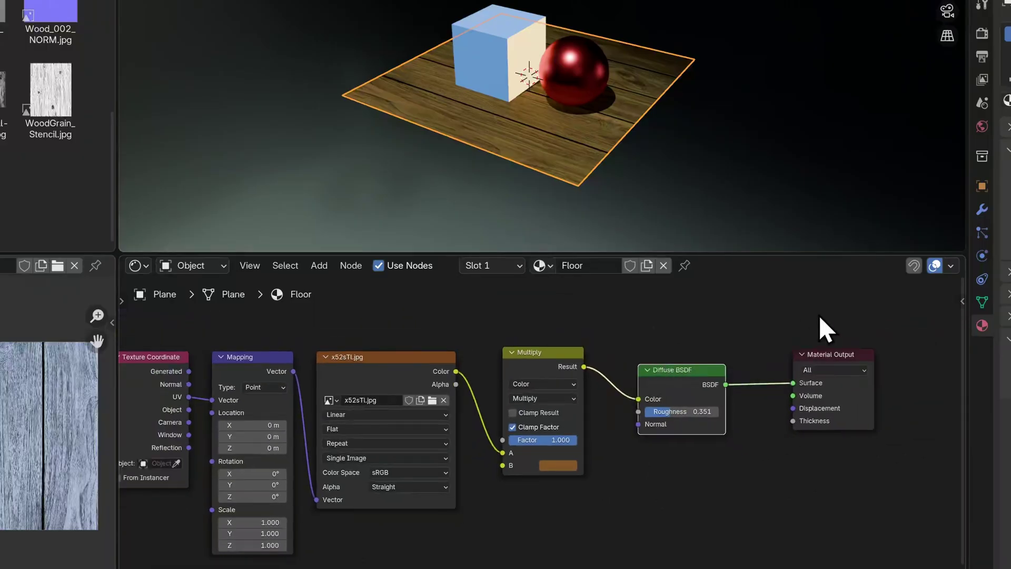
{"action": "left_click_drag", "start_coordinate": [843, 306], "coordinate": [540, 469]}
Shift the selected nodes right and insert an RGB to BW node between the wood image and Mix.
{"action": "key", "text": "g"}
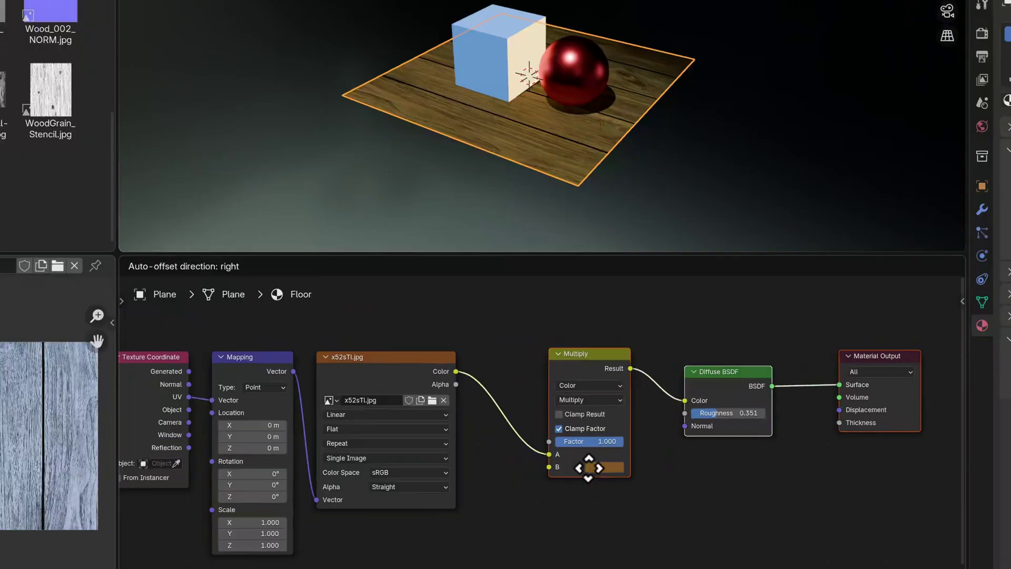
{"action": "left_click", "coordinate": [652, 471]}
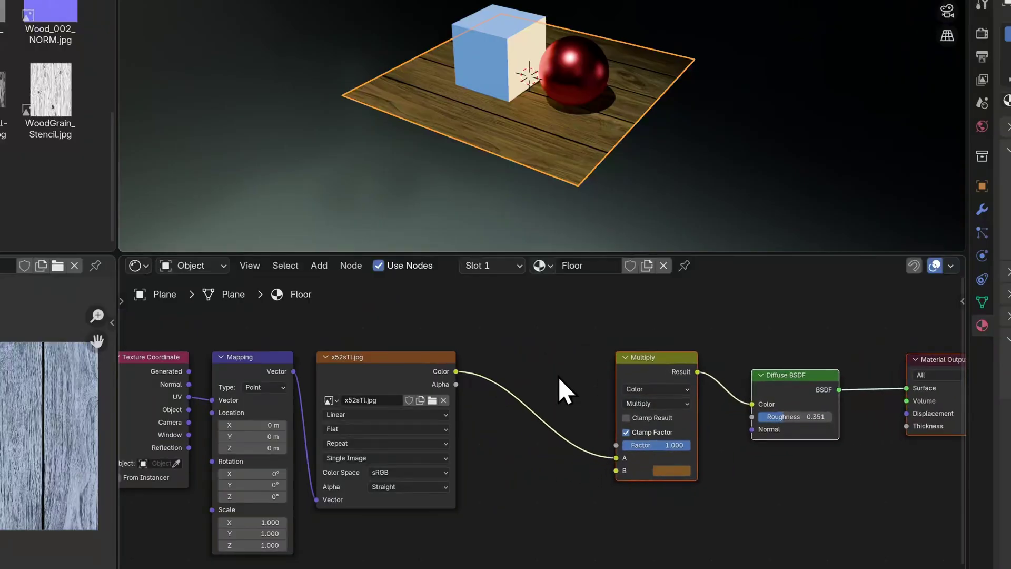
{"action": "key", "text": "shift+a"}
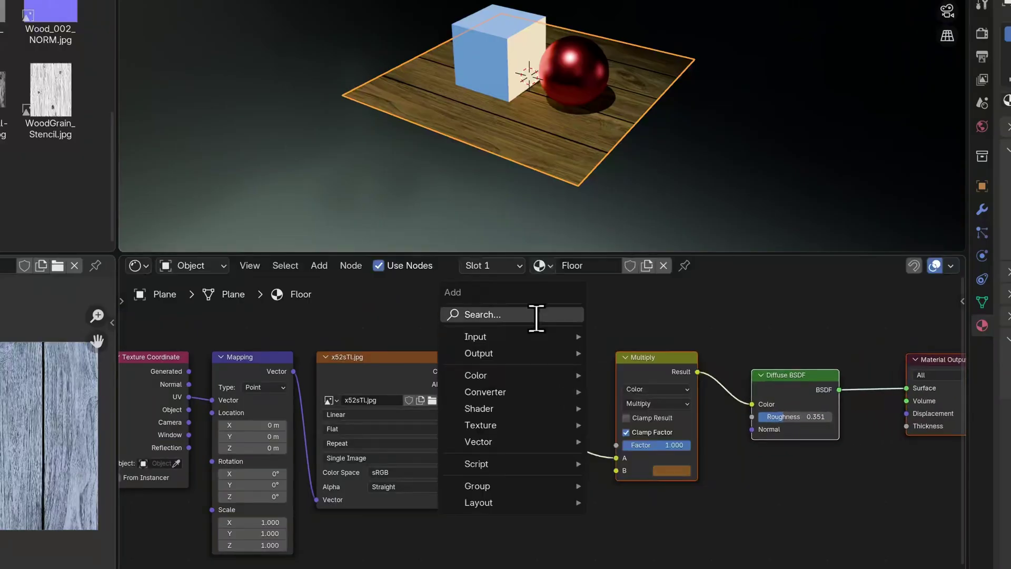
{"action": "left_click", "coordinate": [536, 315]}
{"action": "type", "text": "bw"}
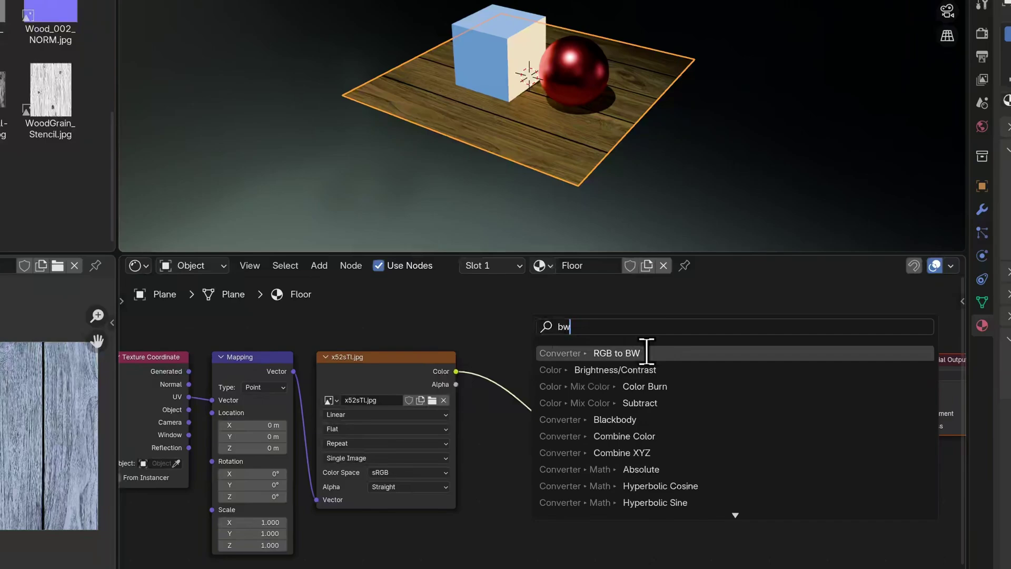
{"action": "left_click", "coordinate": [647, 352]}
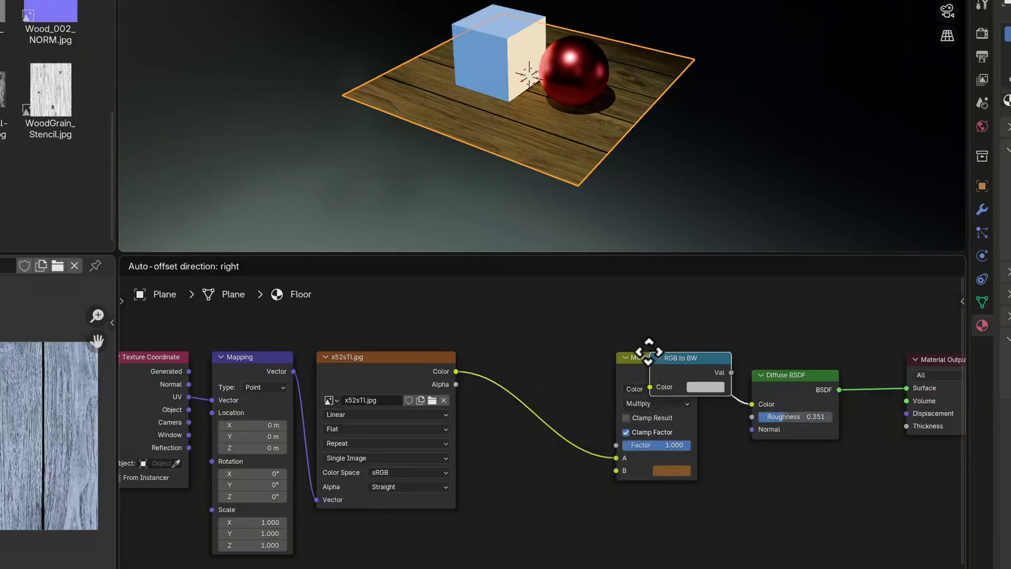
{"action": "left_click", "coordinate": [500, 376]}
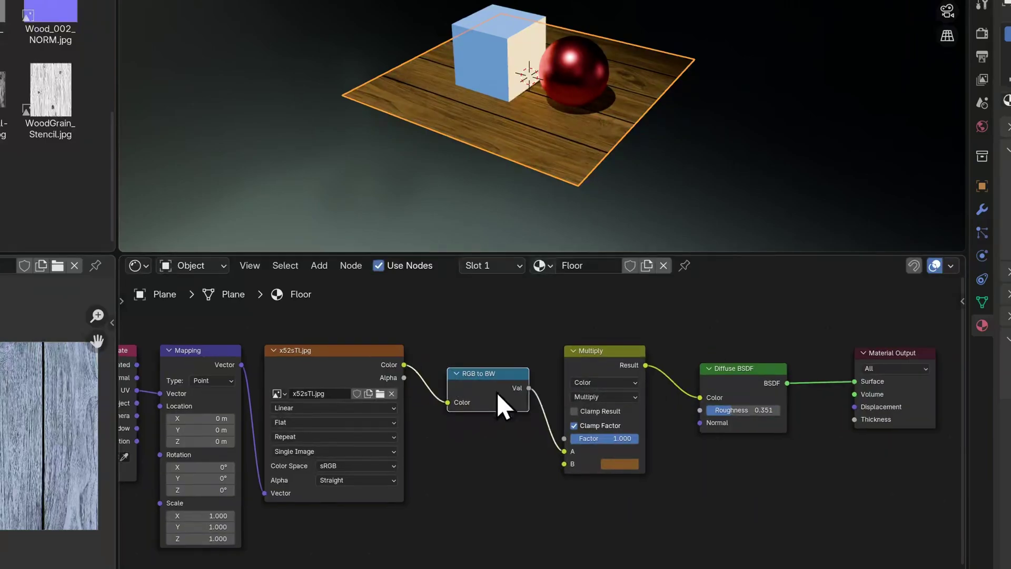
Switch the Mix node's blend mode to Color.
{"action": "left_click", "coordinate": [633, 397]}
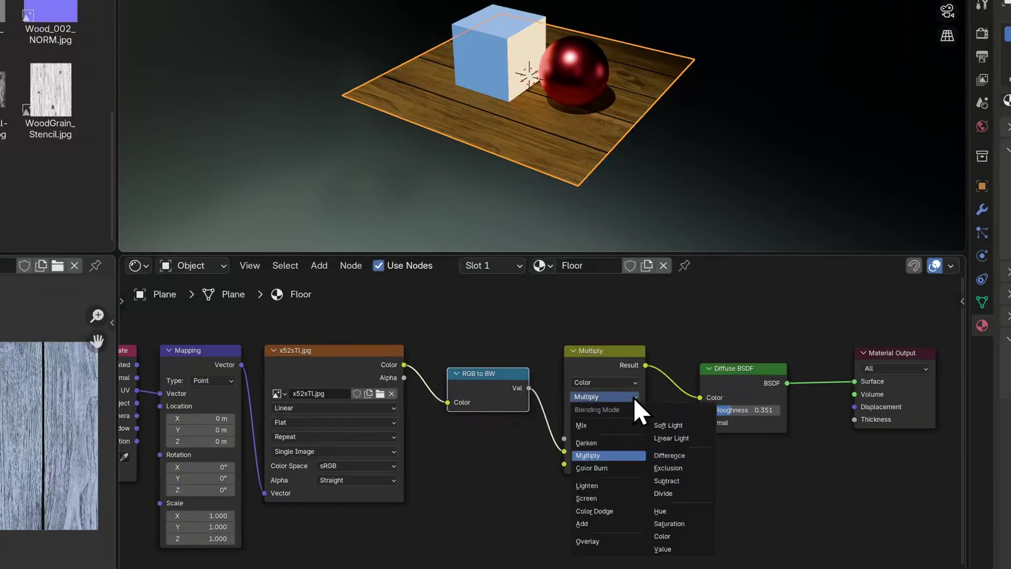
{"action": "left_click", "coordinate": [677, 537]}
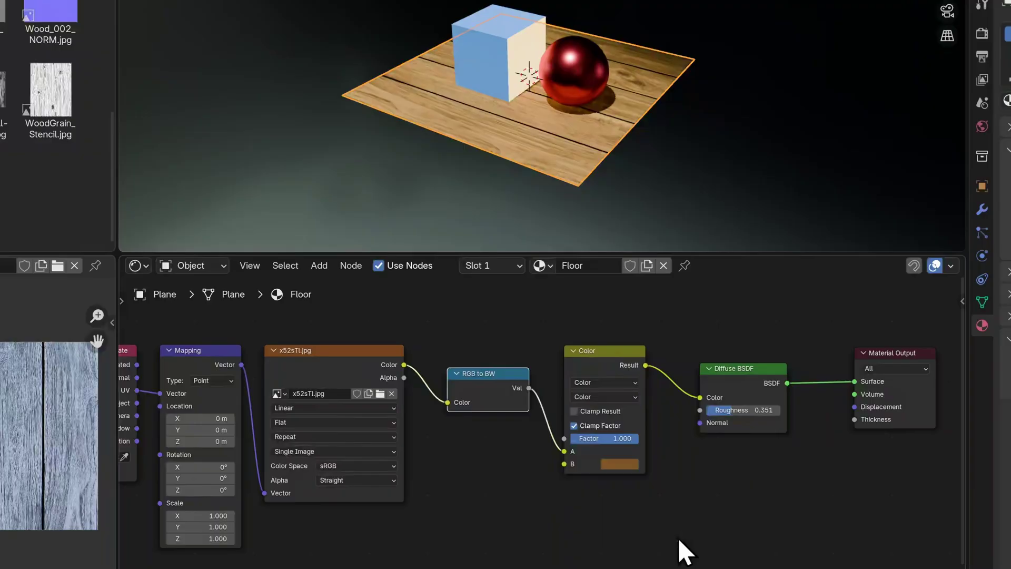
{"action": "middle_click_drag", "start_coordinate": [772, 323], "coordinate": [515, 283]}
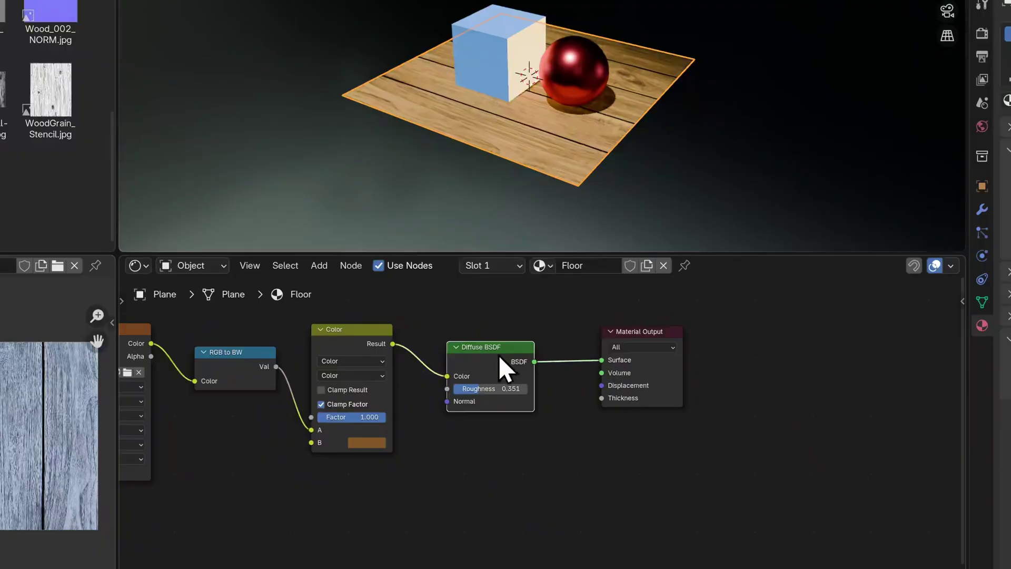
Add a Glossy BSDF node below the Diffuse BSDF.
{"action": "key", "text": "ctrl+h"}
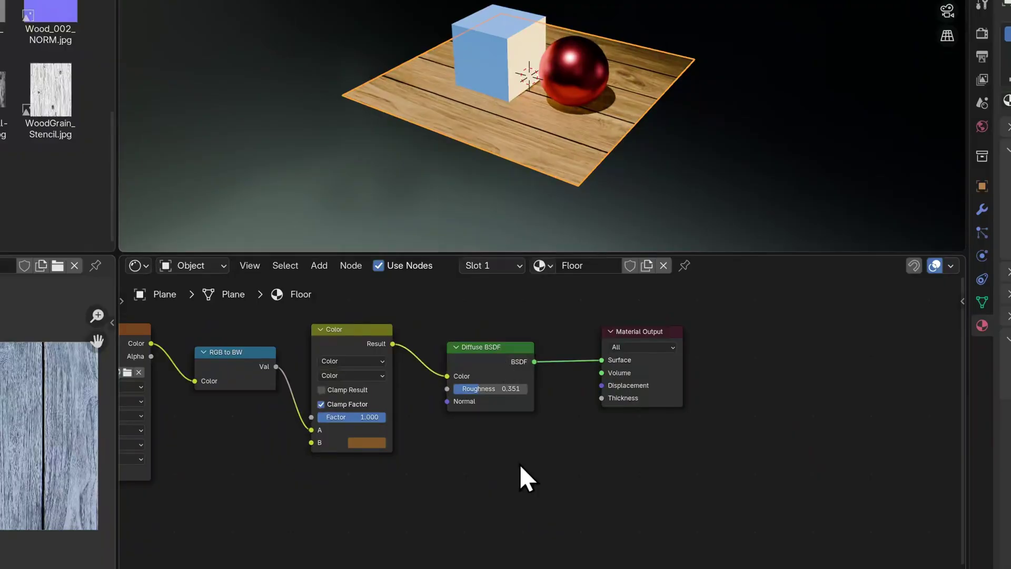
{"action": "key", "text": "shift+a"}
{"action": "mouse_move", "coordinate": [517, 455]}
{"action": "mouse_move", "coordinate": [500, 485]}
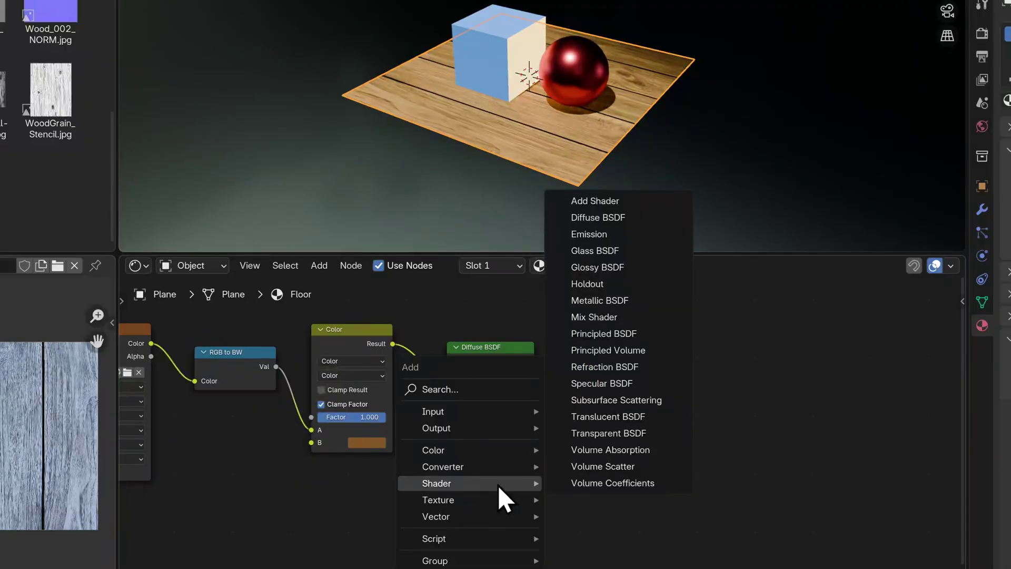
{"action": "left_click", "coordinate": [625, 268]}
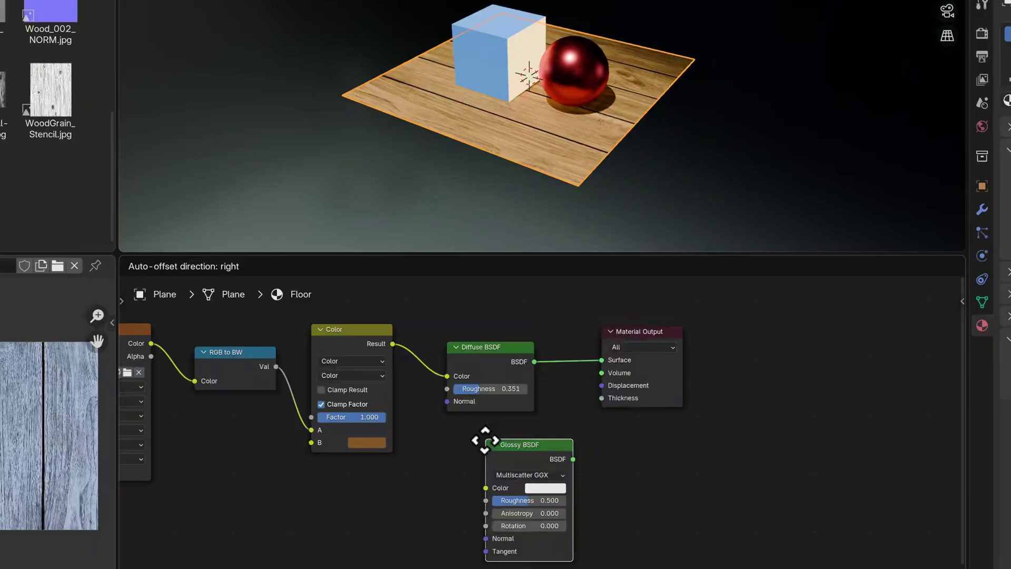
{"action": "left_click", "coordinate": [450, 429]}
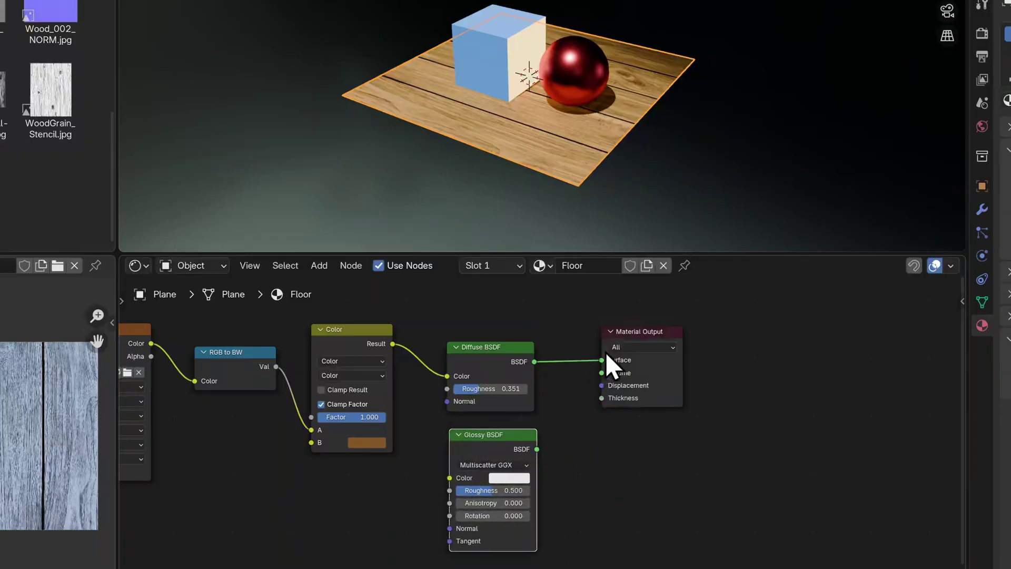
Insert a Mix Shader before the Material Output and wire the Glossy BSDF into its second Shader.
{"action": "left_click_drag", "start_coordinate": [627, 333], "coordinate": [745, 388]}
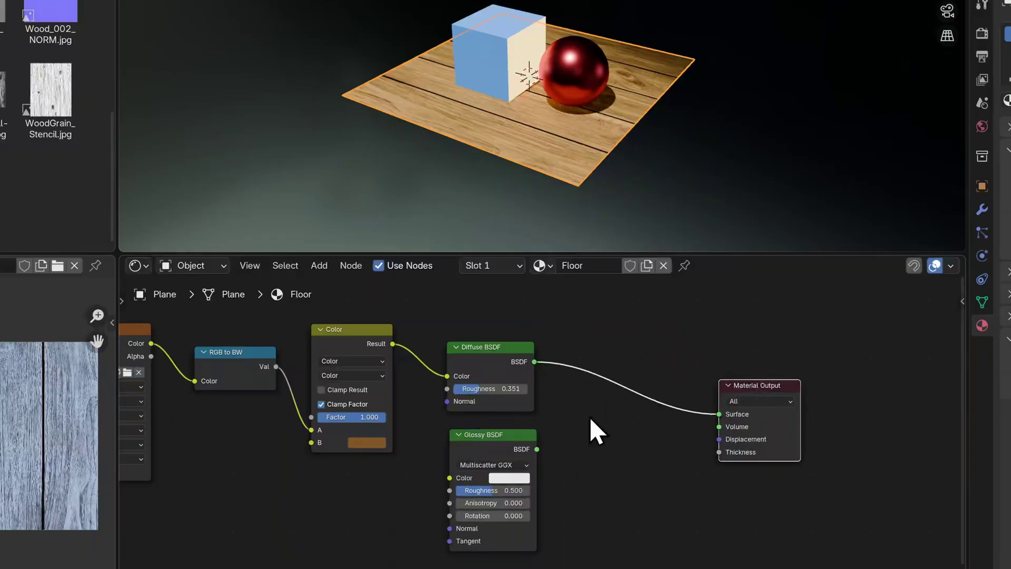
{"action": "middle_click_drag", "start_coordinate": [591, 425], "coordinate": [504, 396]}
{"action": "scroll", "coordinate": [504, 398], "scroll_direction": "up", "scroll_amount": 1}
{"action": "key", "text": "shift+a"}
{"action": "mouse_move", "coordinate": [505, 399]}
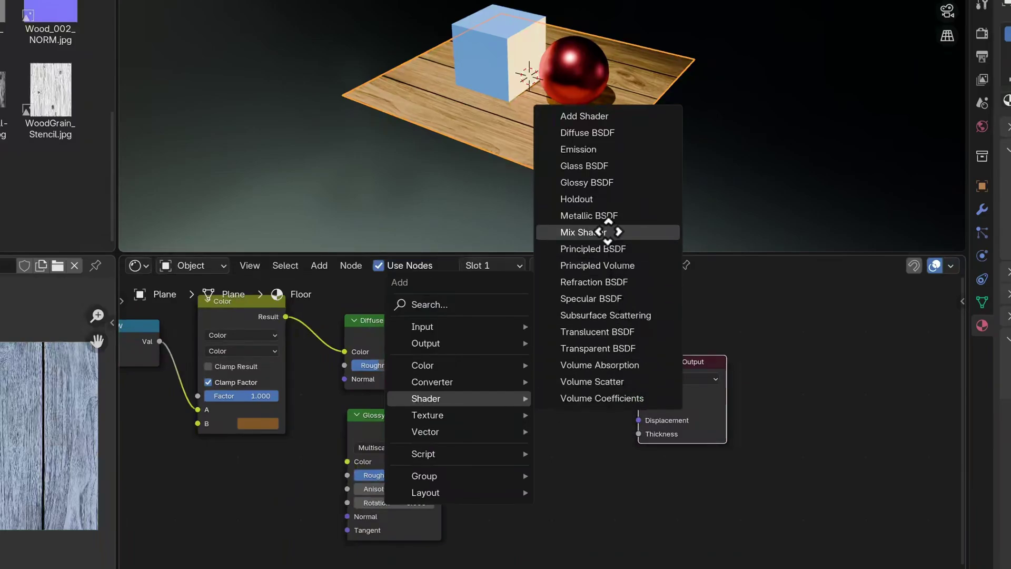
{"action": "left_click", "coordinate": [606, 232]}
{"action": "left_click", "coordinate": [514, 337]}
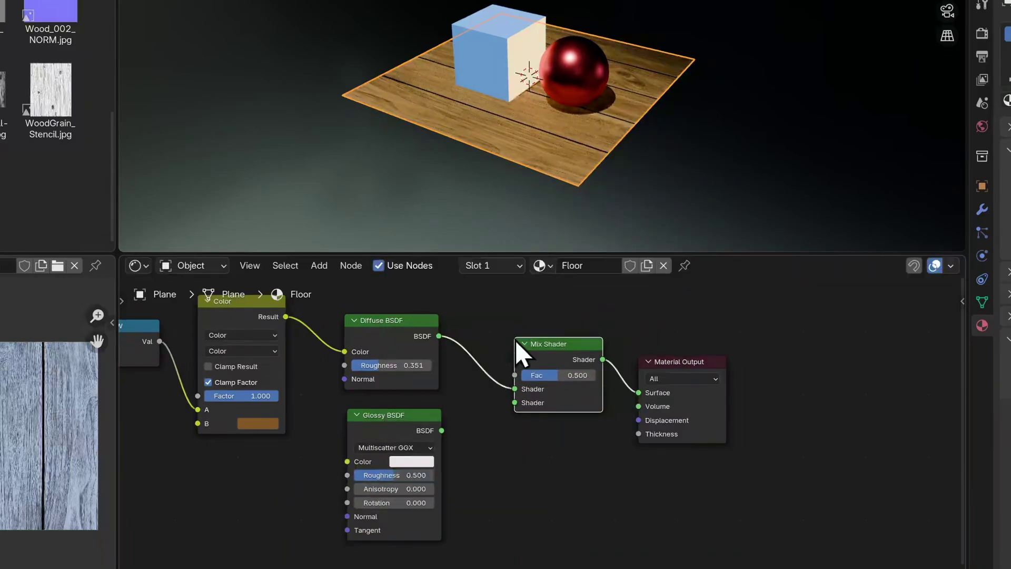
{"action": "left_click_drag", "start_coordinate": [442, 430], "coordinate": [514, 402]}
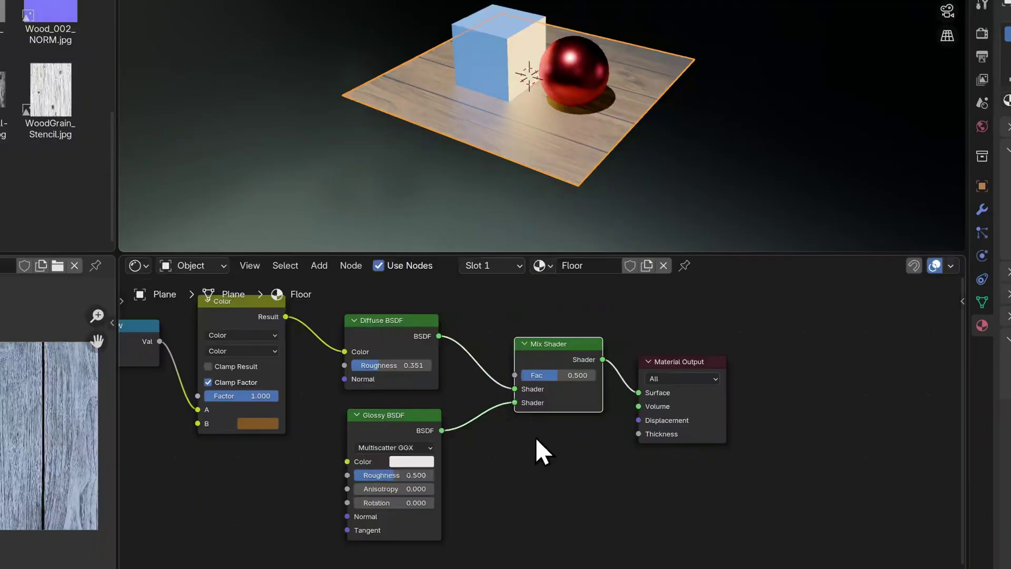
Wire the RGB to BW node's Val output into the Mix Shader's Fac input.
{"action": "left_click_drag", "start_coordinate": [558, 374], "coordinate": [522, 375]}
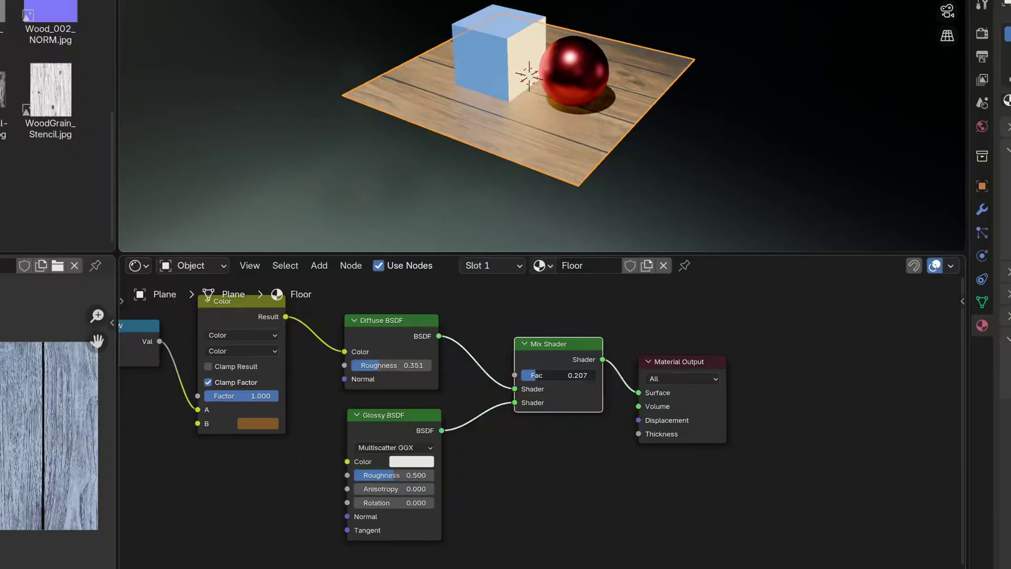
{"action": "key", "text": "Escape"}
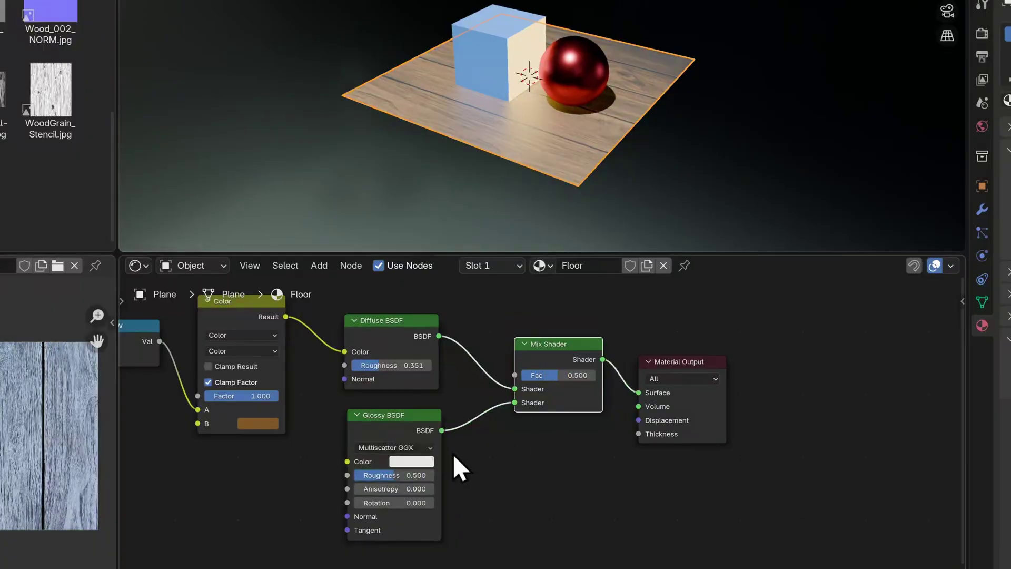
{"action": "middle_click_drag", "start_coordinate": [211, 483], "coordinate": [343, 494]}
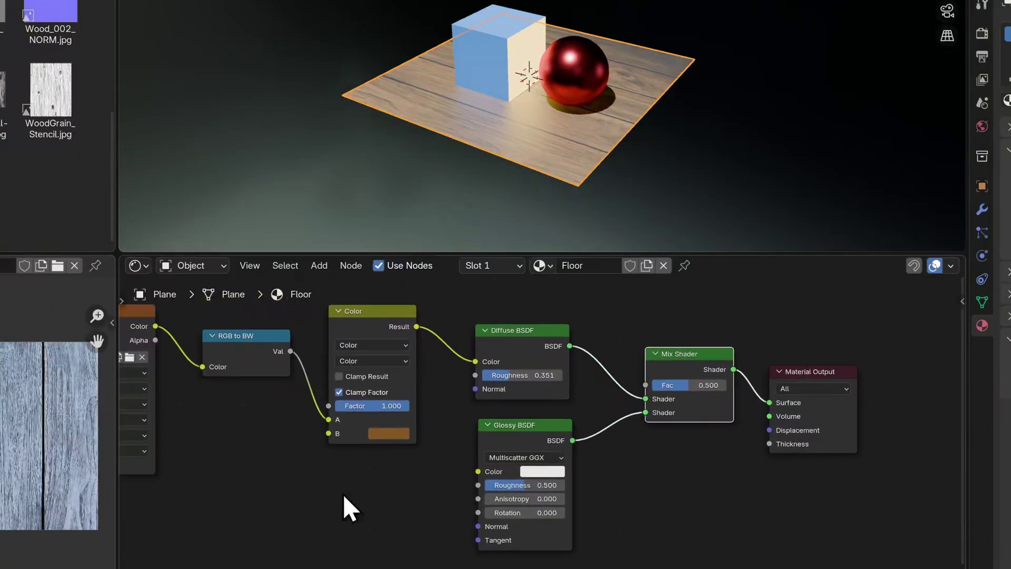
{"action": "left_click", "coordinate": [289, 352]}
{"action": "left_click_drag", "start_coordinate": [289, 352], "coordinate": [637, 376]}
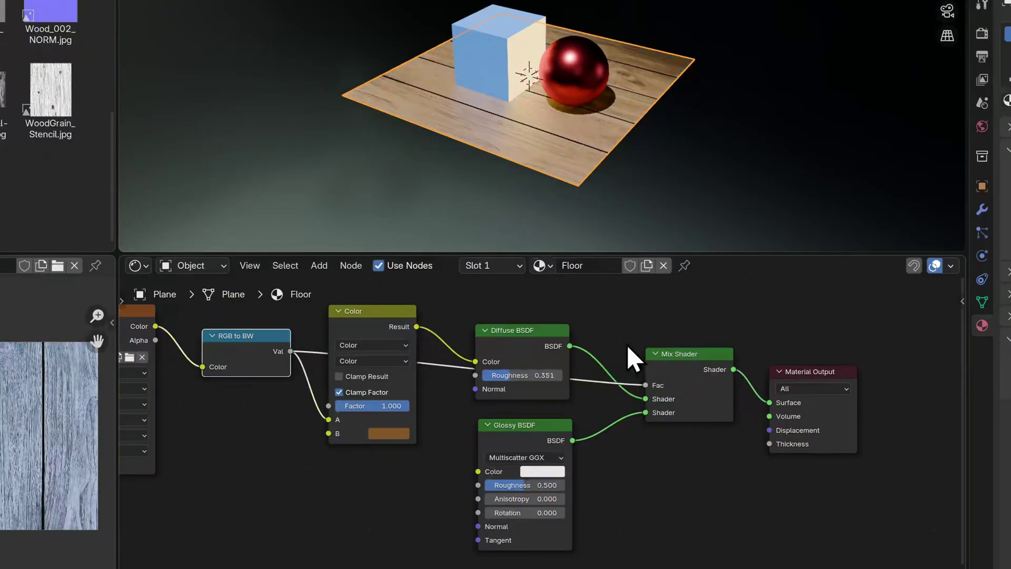
{"action": "scroll", "coordinate": [556, 175], "scroll_direction": "up", "scroll_amount": 5}
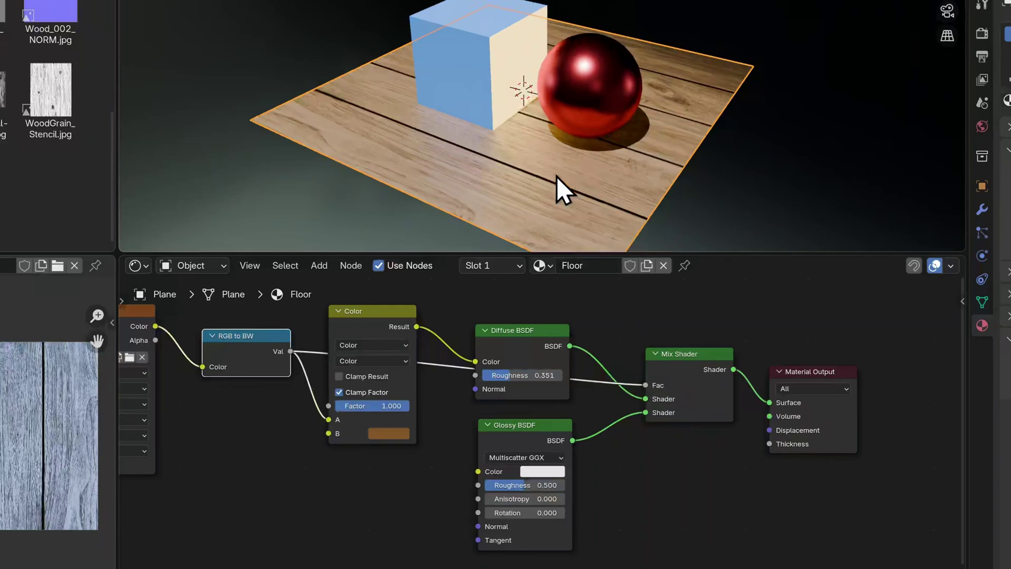